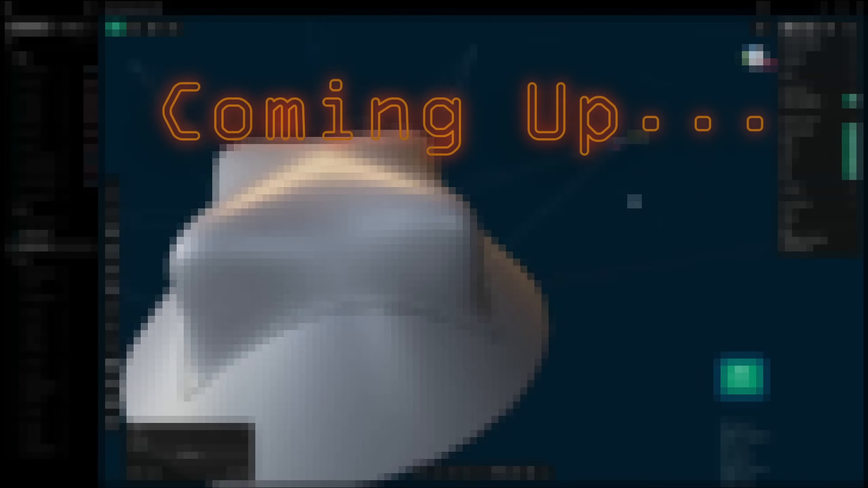
scroll(633, 202, "down", 3)
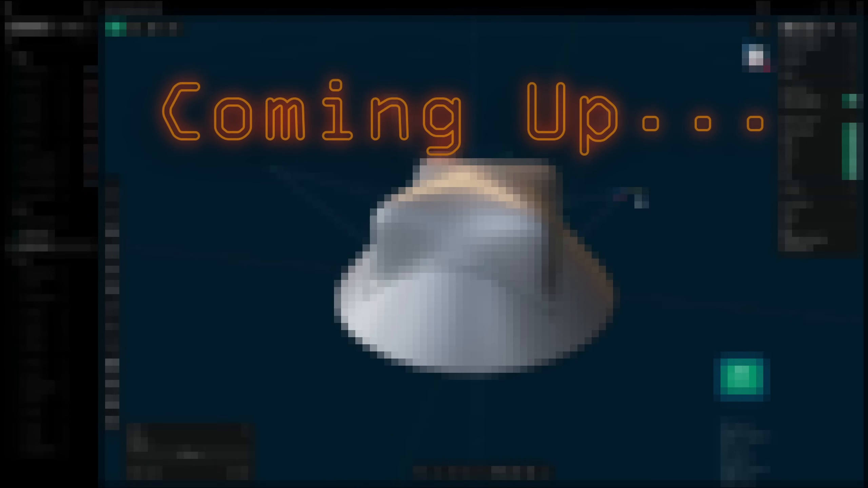
left_click_drag(637, 196, 835, 207)
right_click(710, 220)
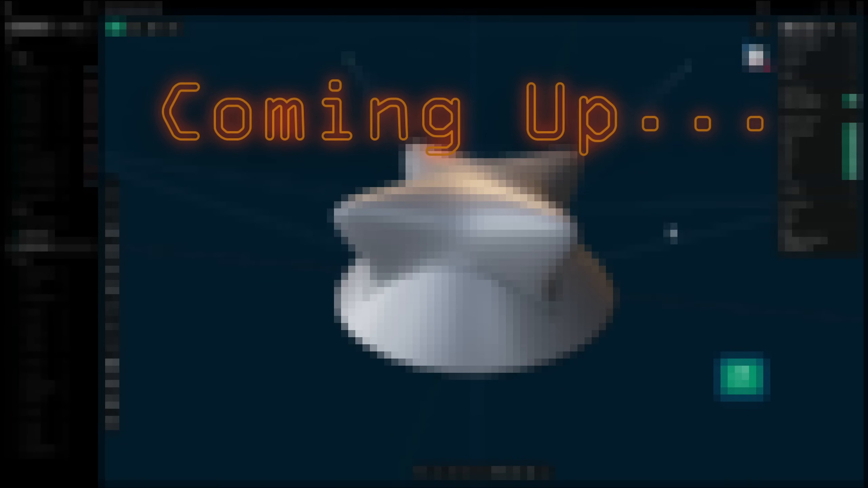
scroll(655, 250, "down", 5)
key("g")
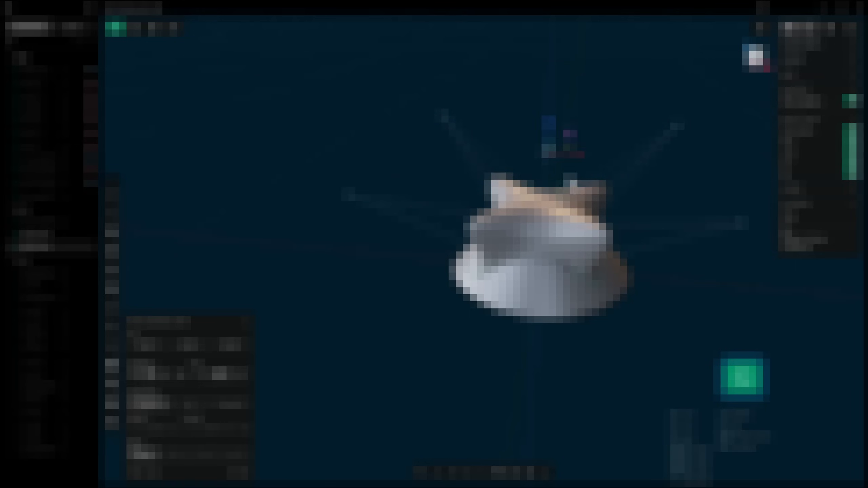
left_click_drag(552, 137, 545, 251)
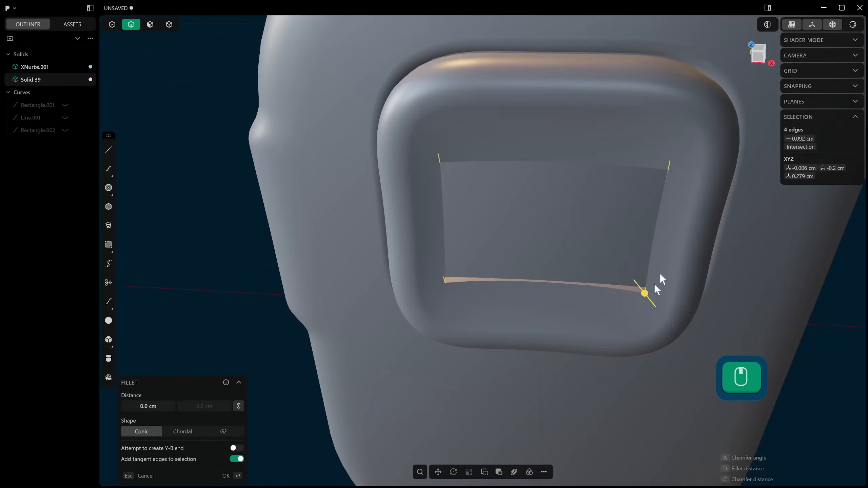
- In the front view, draw a button circle of about 0.07 cm radius below the screen and mirror it across the body
key("KP_1")
left_click(424, 282)
left_click(445, 289)
key("alt+x")
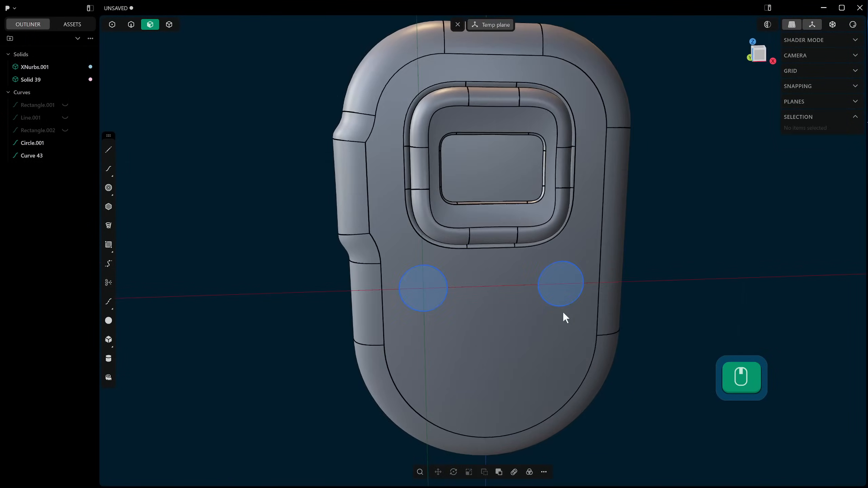
- Duplicate the mirrored button circle's original and place the copy on the centreline, offset 0.199 cm in X and -0.089 cm in Z
key("shift+d")
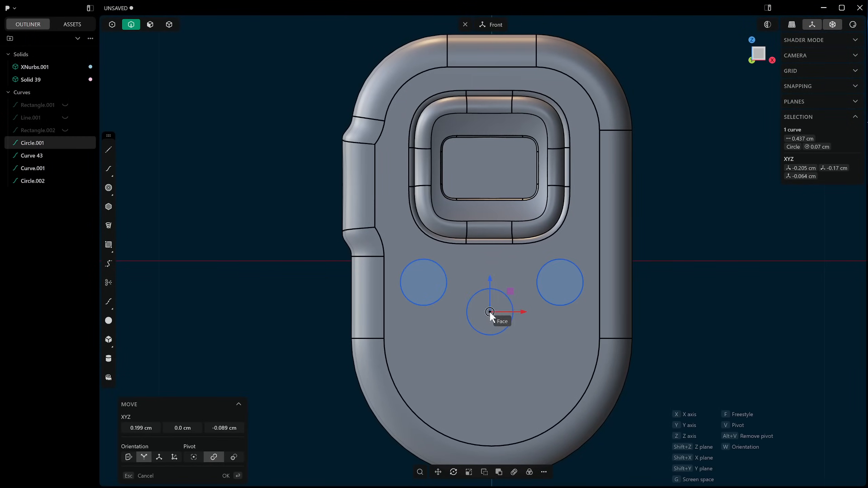
left_click(489, 312)
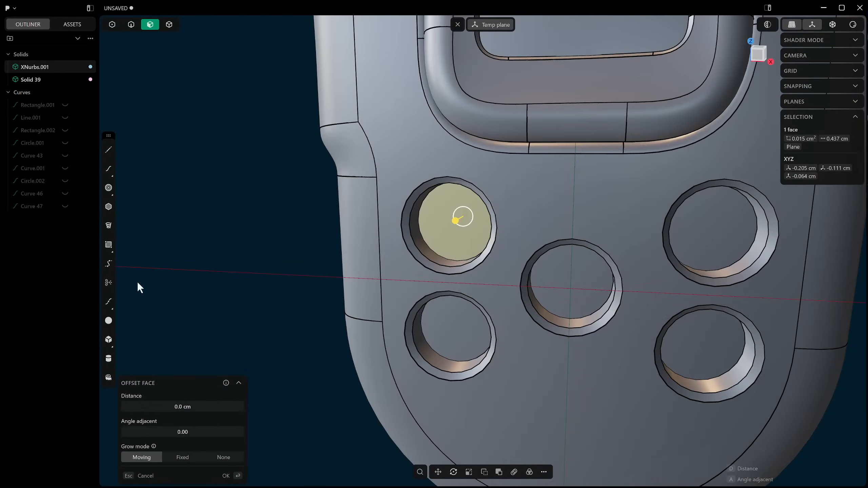
- Add a cylinder in the upper-left button hole and extend the square sheet's four edges with a linear shape
left_click(108, 358)
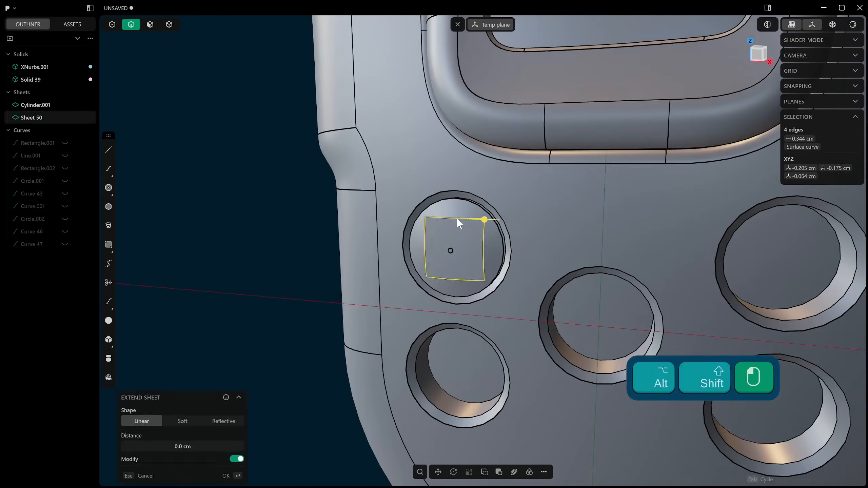
left_click(496, 214)
- Shape the upper-left button by offsetting its face with an adjacent angle, fillet its circular rim 0.017 cm, and position it for placement
key("3")
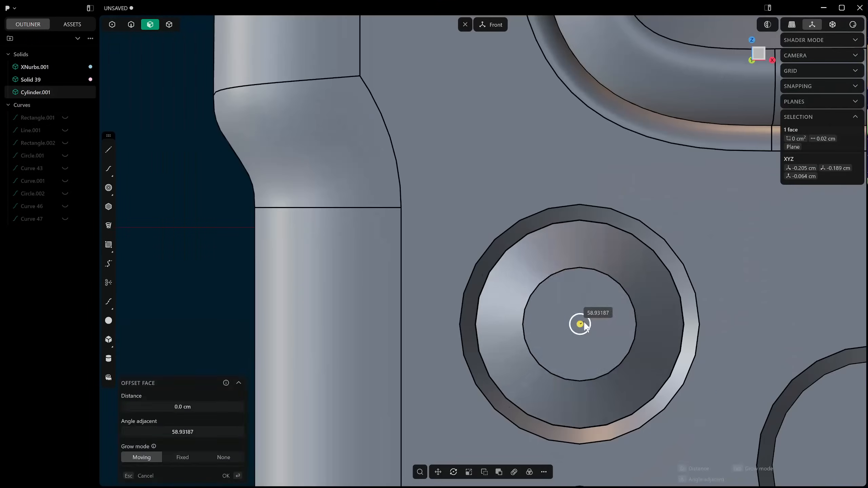
key("1")
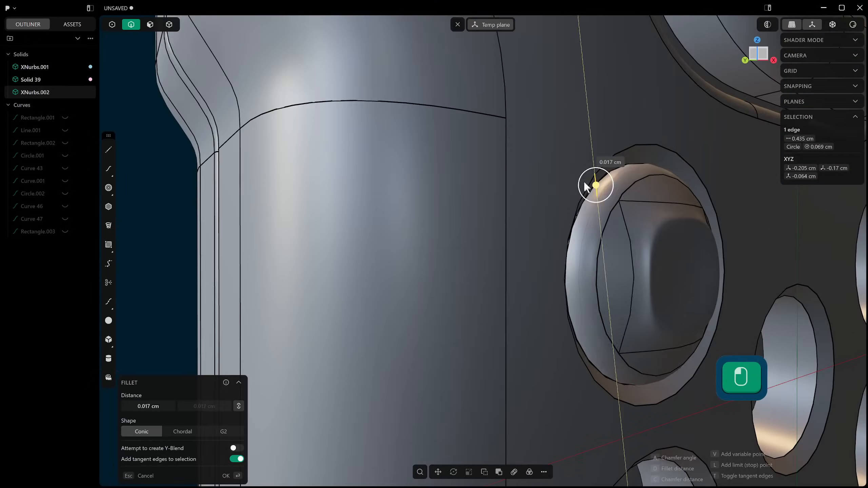
key("3")
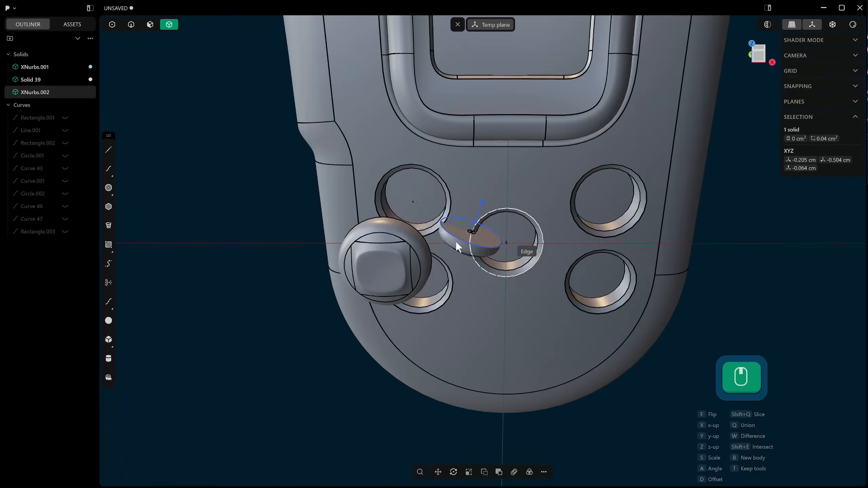
middle_click_drag(456, 241, 428, 288)
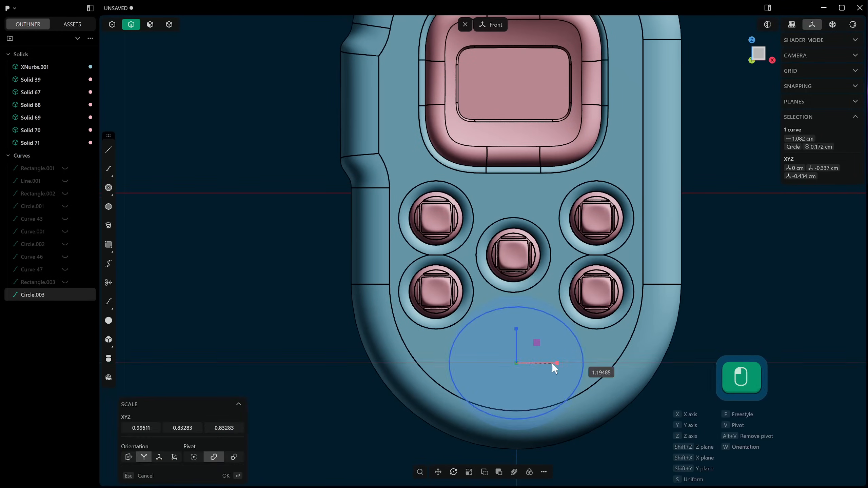
- Scale the speaker circle near the body's lower end into a wide ellipse
left_click(553, 364)
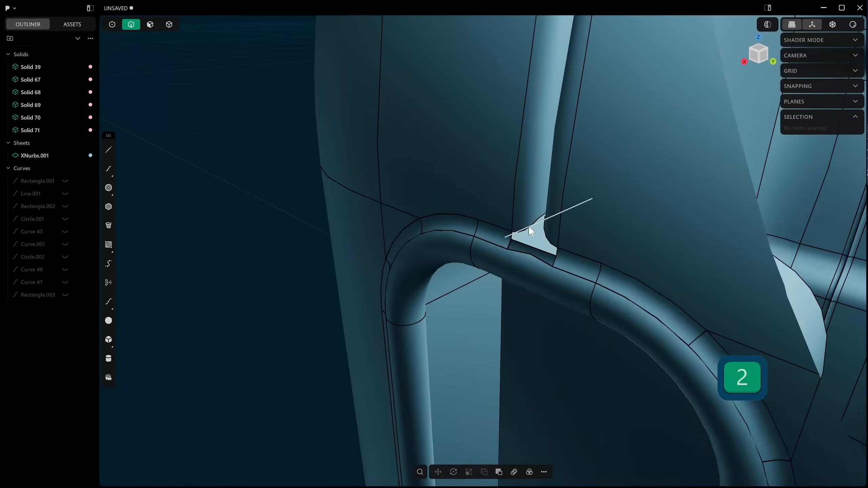
- Undo the last edits to the body sheet around the open gap beside the rounded edge
key("ctrl+z")
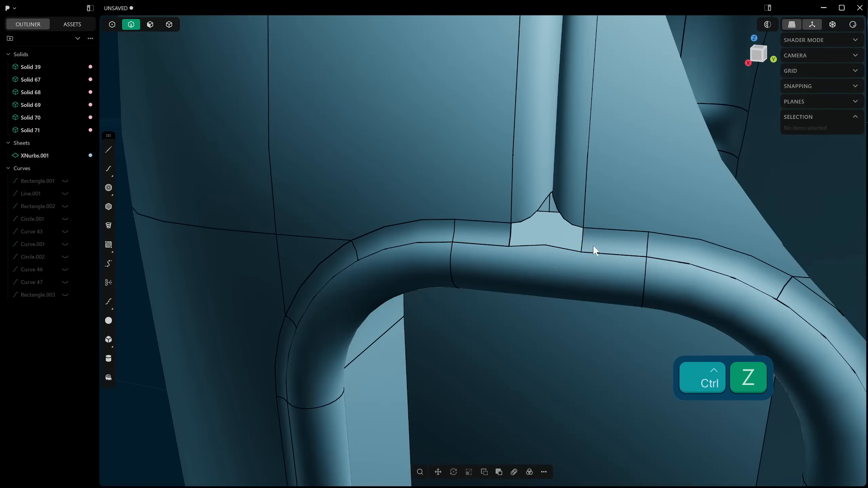
key("2")
key("ctrl+z")
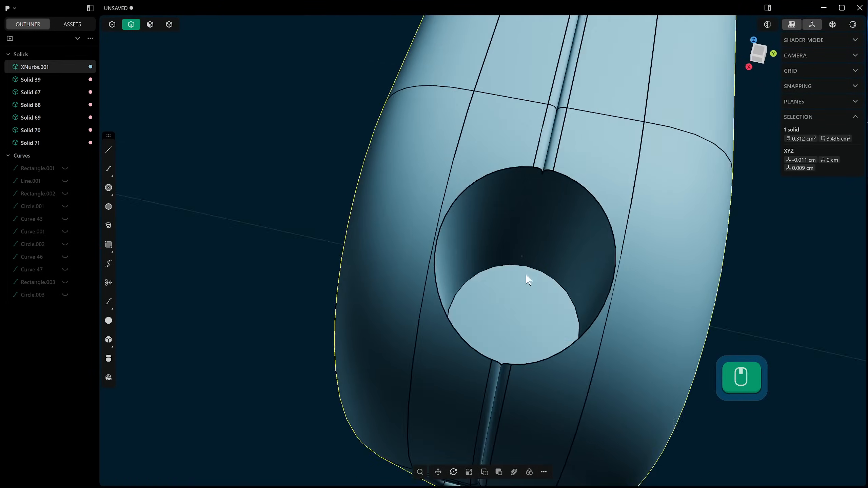
key("3")
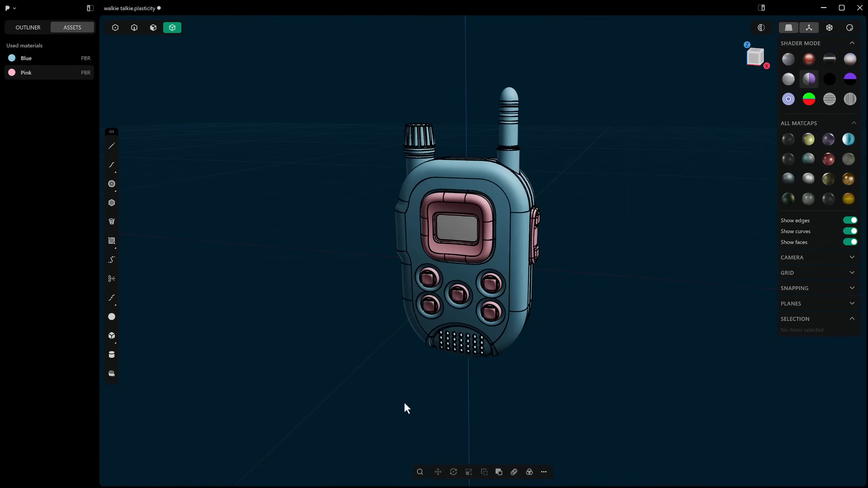
- Switch to the other Plasticity window showing the same walkie talkie and examine the model in its interface
middle_click_drag(489, 194, 510, 202, "shift")
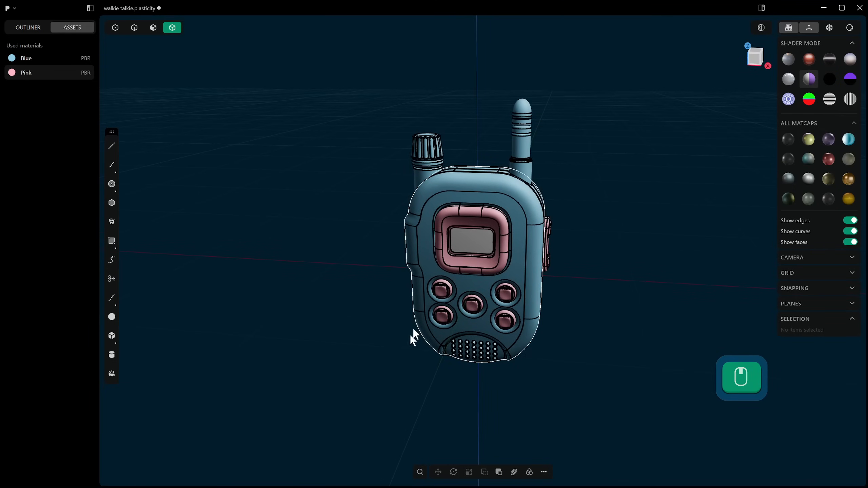
key("super")
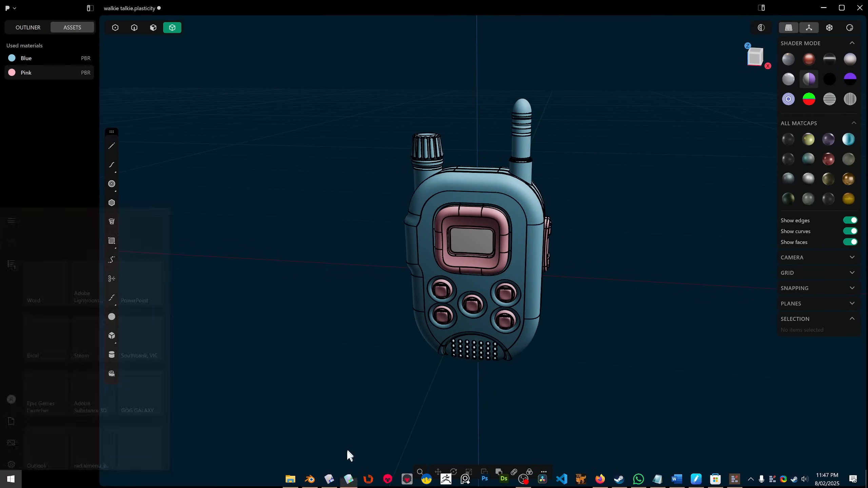
left_click(334, 478)
scroll(419, 323, "down", 2)
middle_click_drag(418, 323, 362, 312)
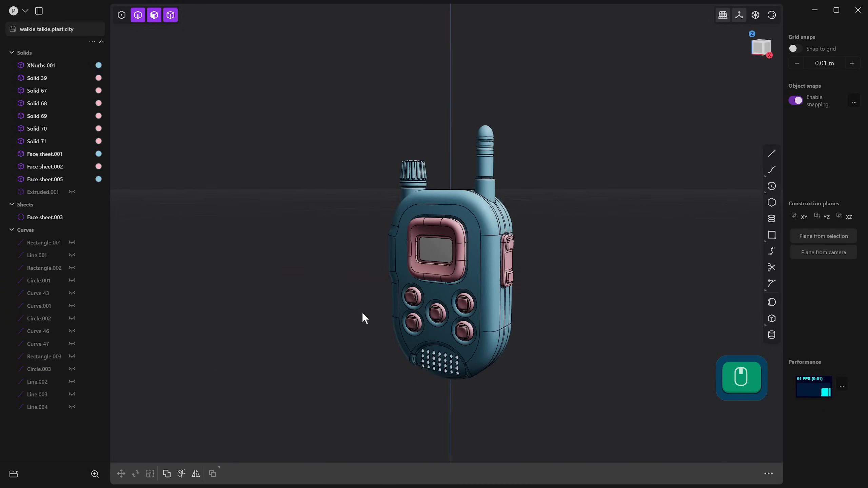
middle_click_drag(442, 302, 390, 258, "shift")
middle_click_drag(400, 229, 494, 280)
- Hide the model's edge lines and inspect the walkie talkie from the Front and Top views
key("alt+q")
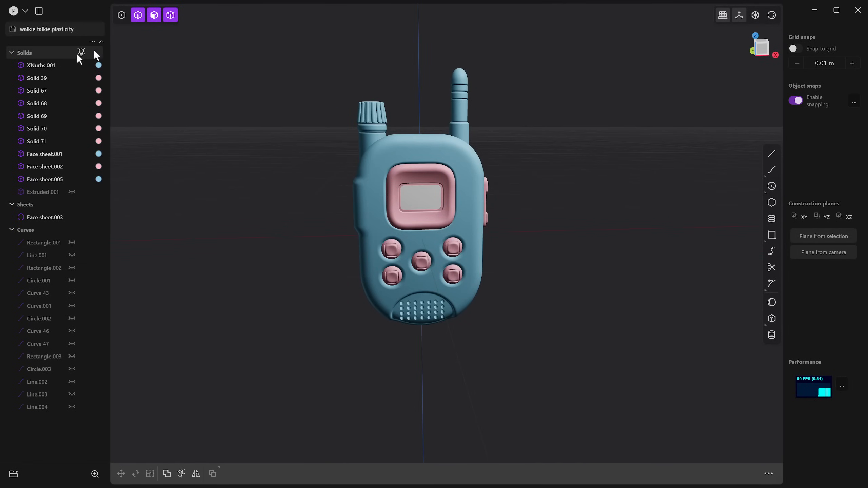
left_click(766, 48)
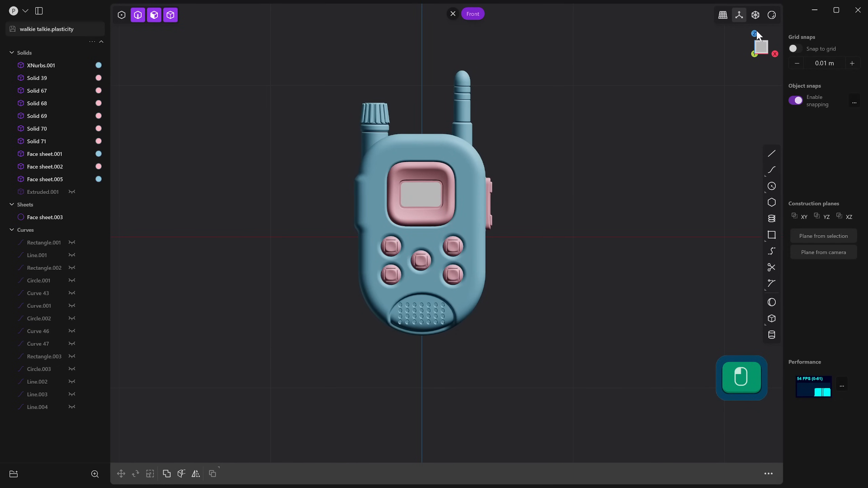
left_click(755, 33)
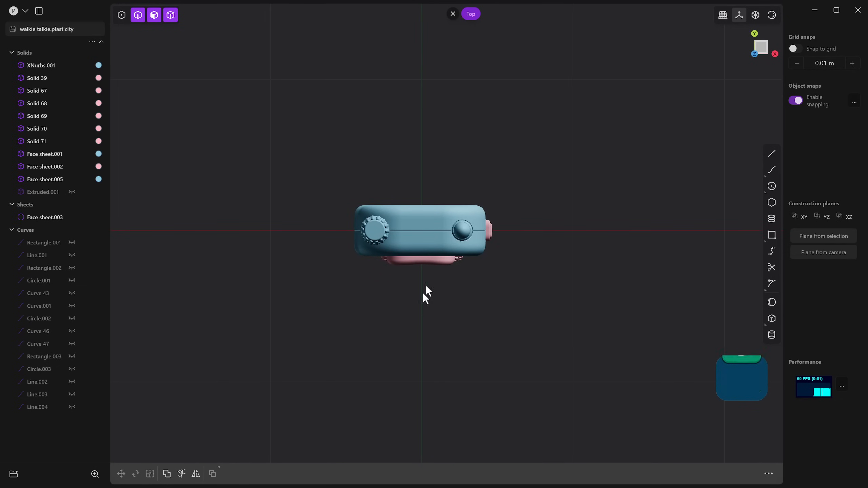
middle_click_drag(425, 295, 271, 392)
- Switch back to the Plasticity window with the Blue and Pink materials and examine the walkie talkie
key("super")
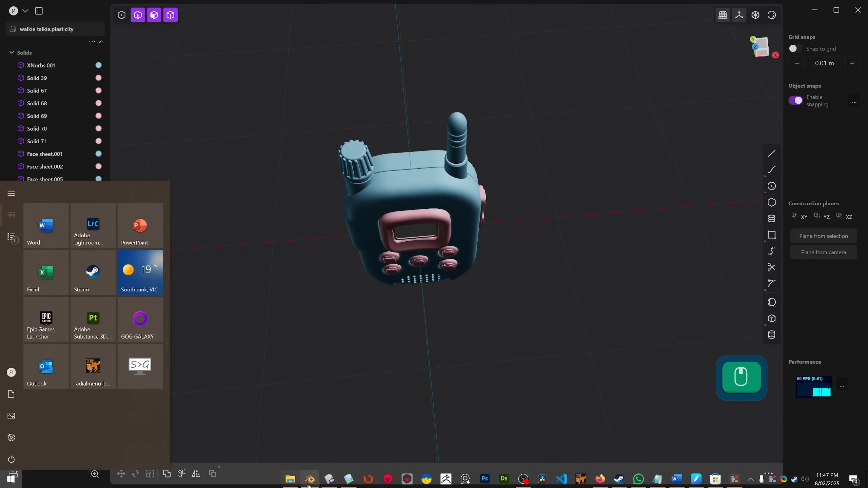
left_click(354, 482)
middle_click_drag(613, 259, 584, 233, "shift")
middle_click_drag(583, 233, 596, 242)
middle_click_drag(596, 241, 636, 260, "shift")
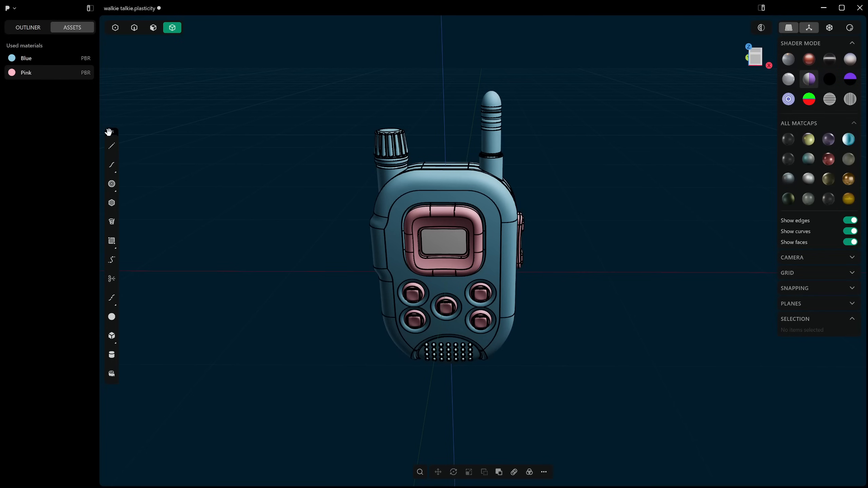
- Move the vertical modelling tool palette to the opposite side of the viewport
left_click_drag(109, 132, 605, 113)
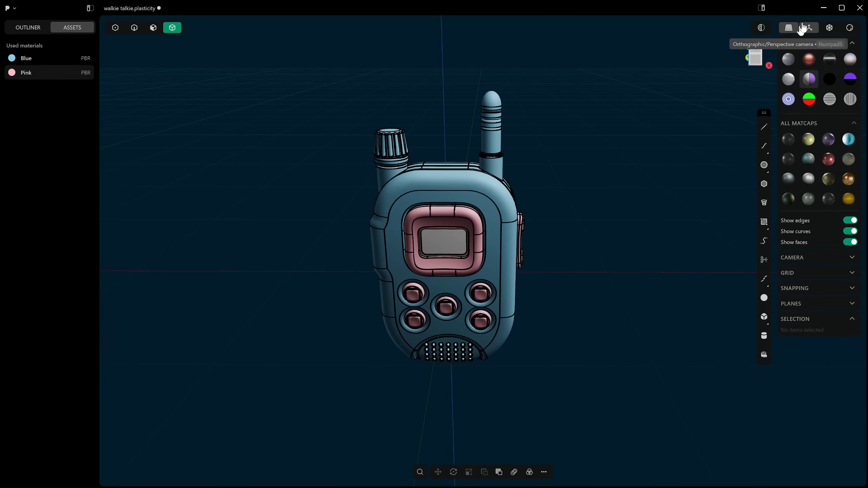
- Expand the Shader Mode, Camera, Grid and Units sections to look over their settings
left_click(852, 43)
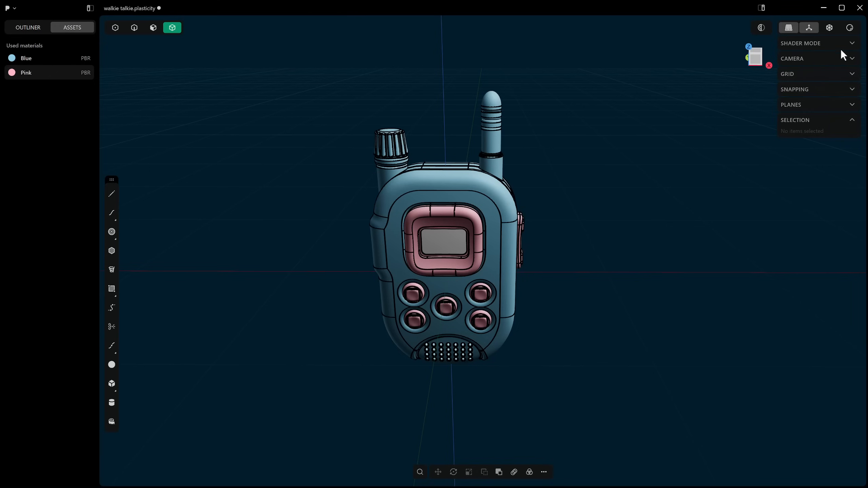
left_click(852, 44)
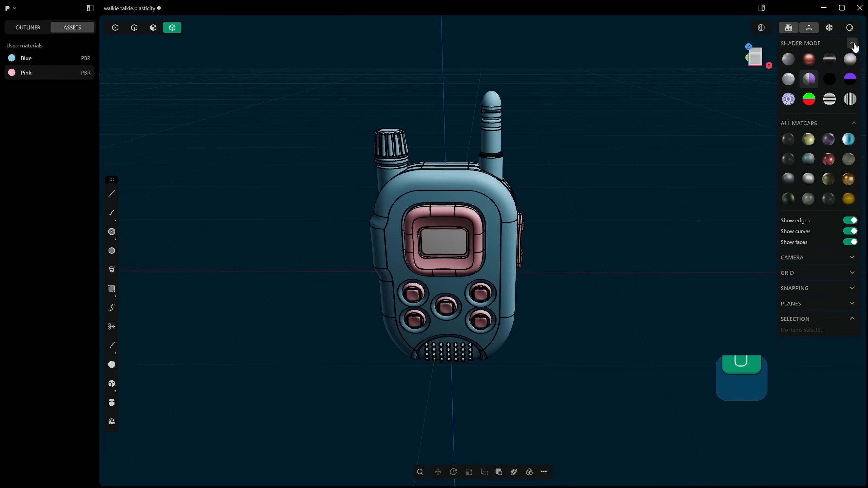
left_click(853, 43)
left_click(853, 43)
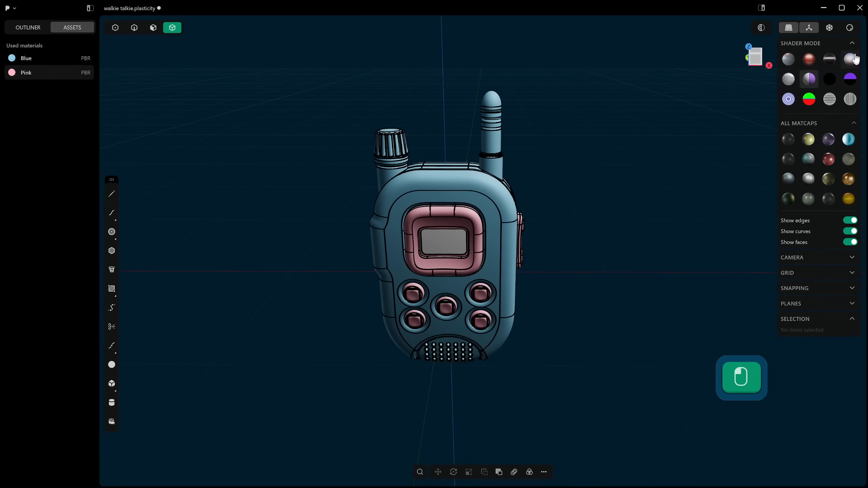
left_click(853, 257)
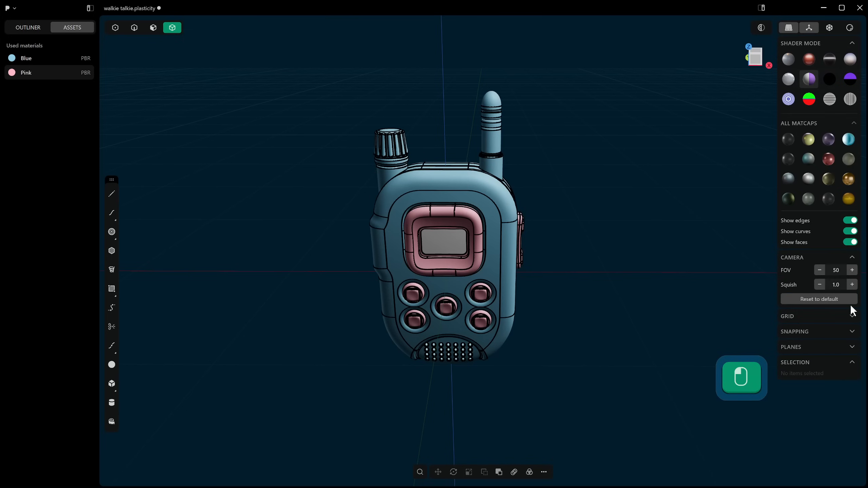
left_click(852, 316)
left_click(854, 360)
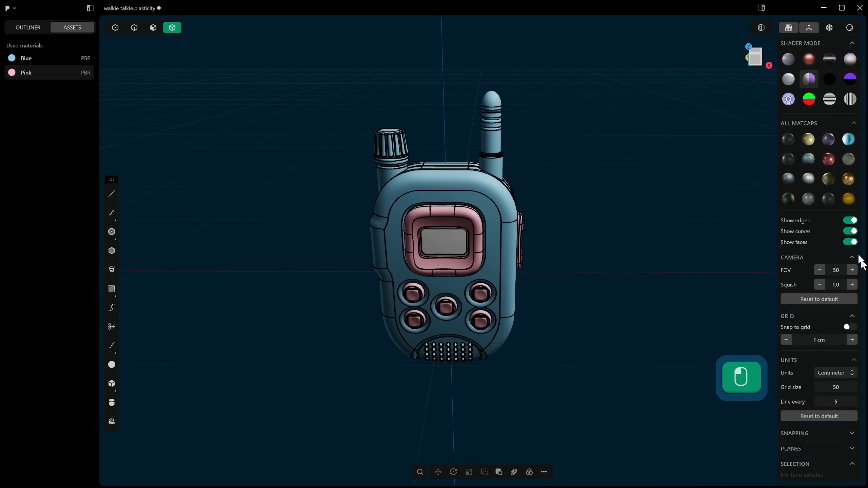
- Collapse and reopen the All Matcaps list
left_click(853, 123)
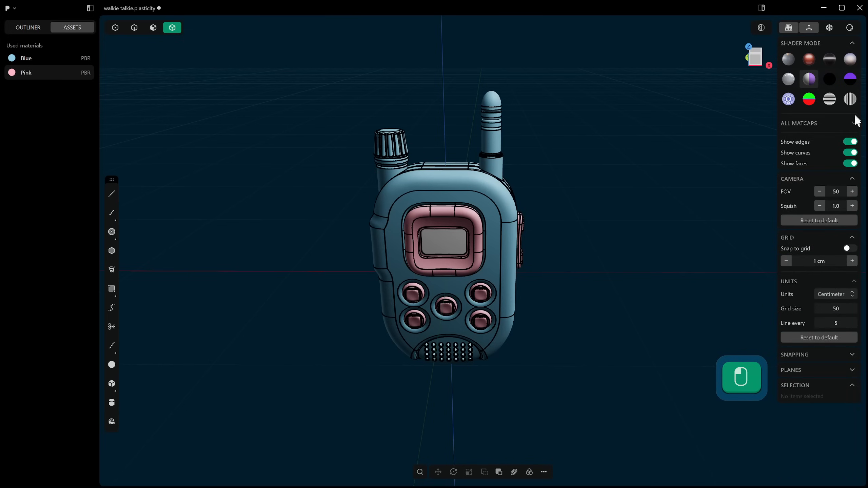
left_click(854, 124)
left_click(855, 125)
left_click(856, 125)
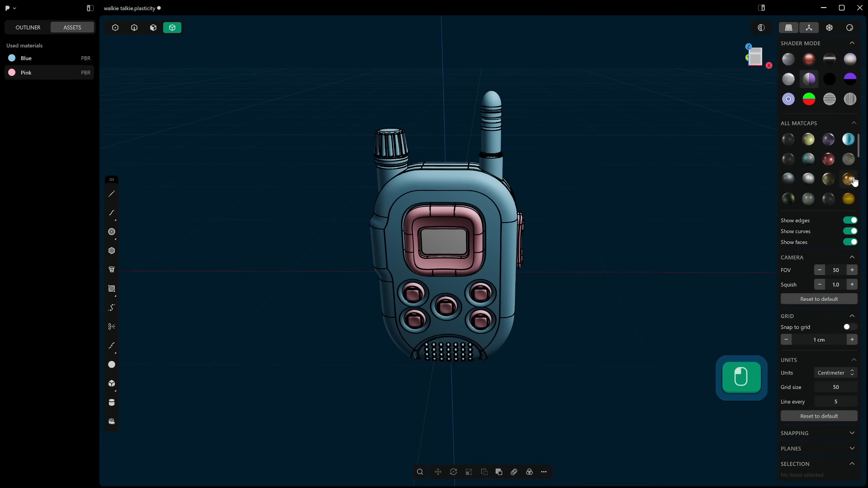
- Collapse the All Matcaps, Shader Mode, Camera and Grid sections
left_click(854, 124)
left_click(853, 44)
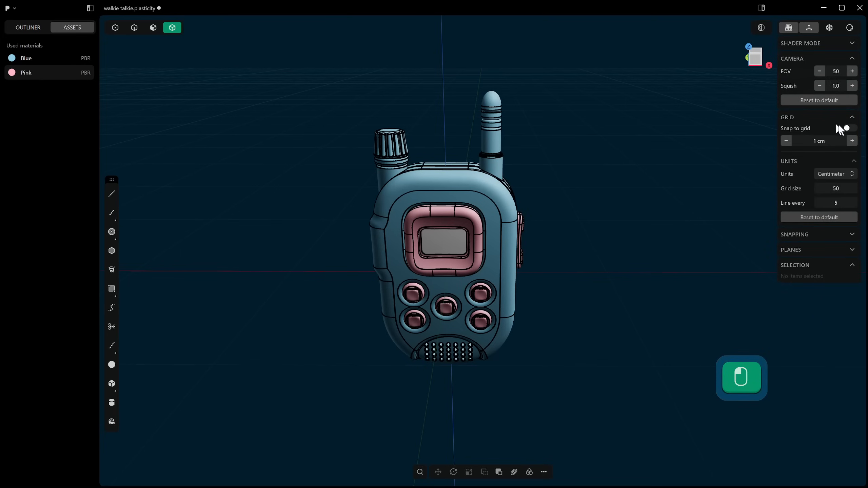
left_click(853, 59)
left_click(852, 74)
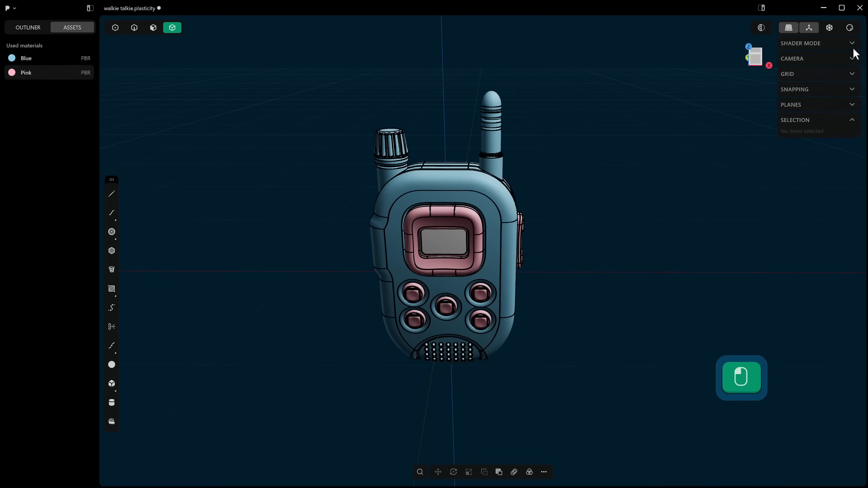
- Look over the main application menu and its list of recent files, closing it after each look
left_click(13, 11)
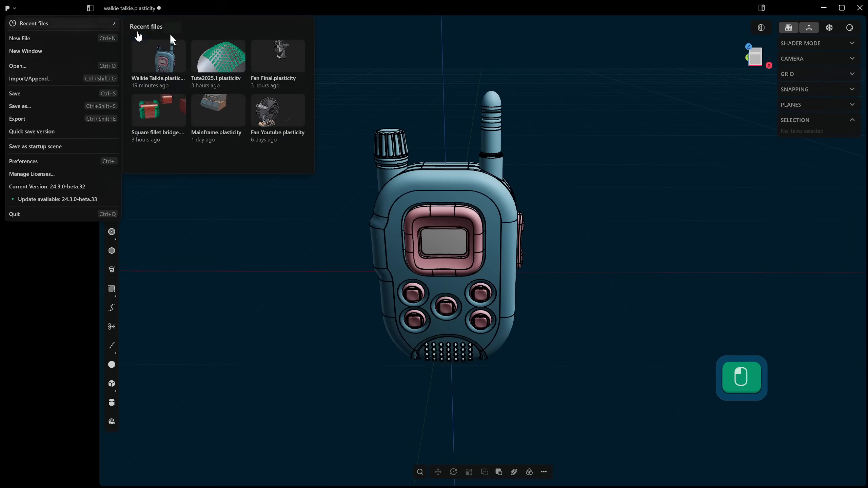
left_click(377, 89)
left_click(13, 13)
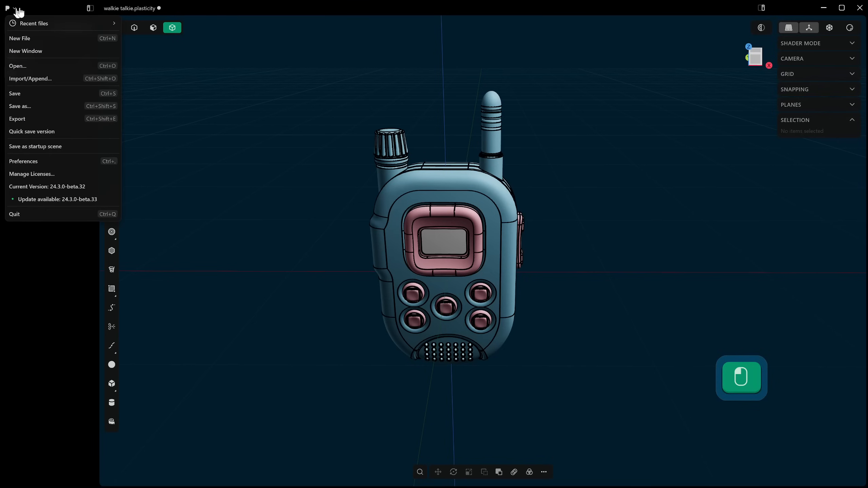
left_click(364, 58)
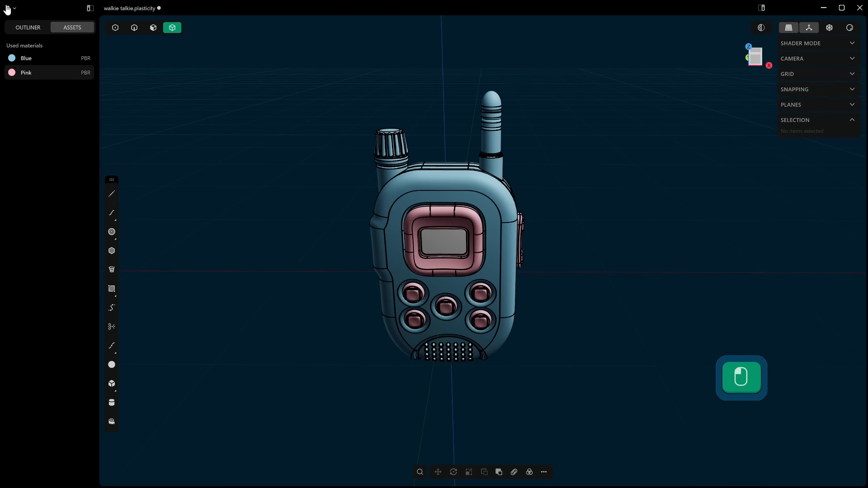
left_click(10, 11)
left_click(413, 68)
- Try the red matcap and the grey matcap on the walkie talkie in Shader Mode
left_click(852, 44)
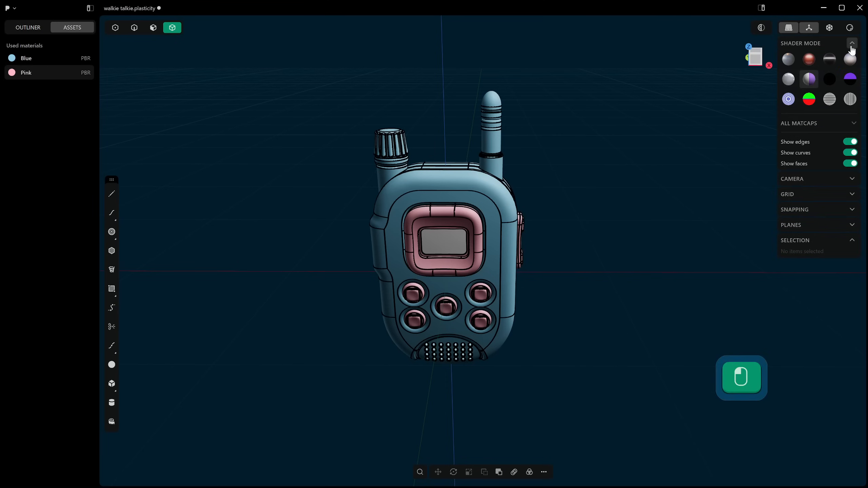
left_click(810, 63)
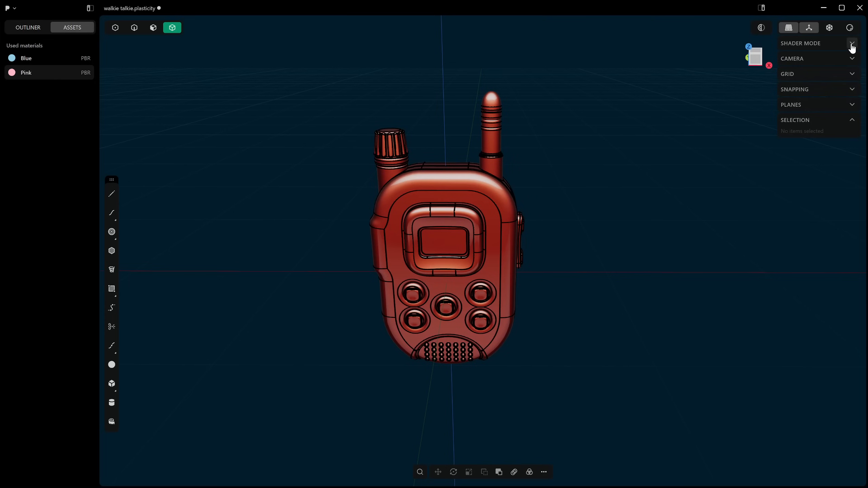
left_click(852, 44)
left_click(852, 44)
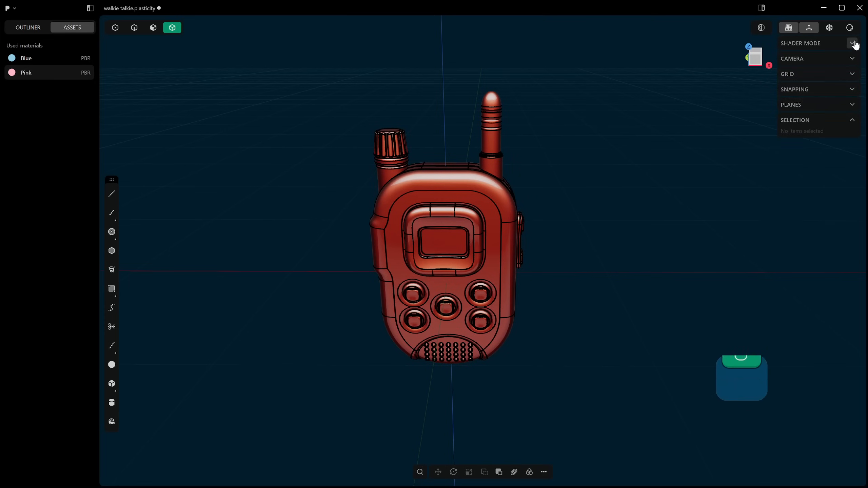
left_click(852, 44)
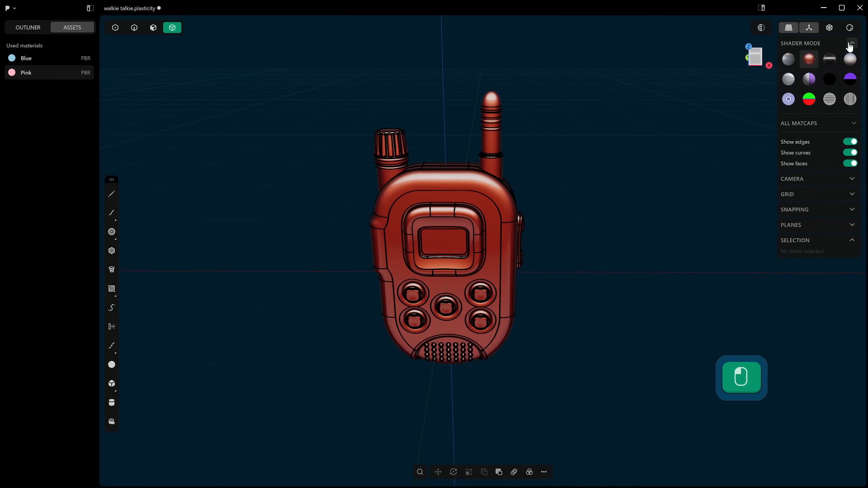
left_click(795, 60)
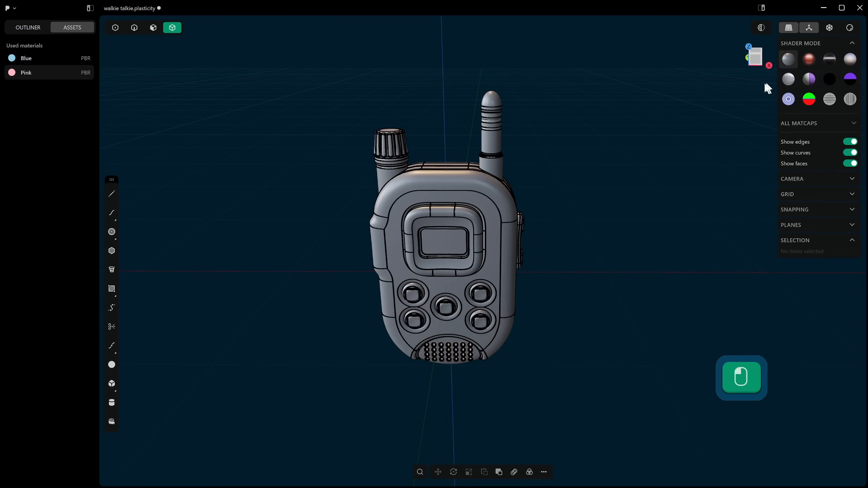
left_click(852, 44)
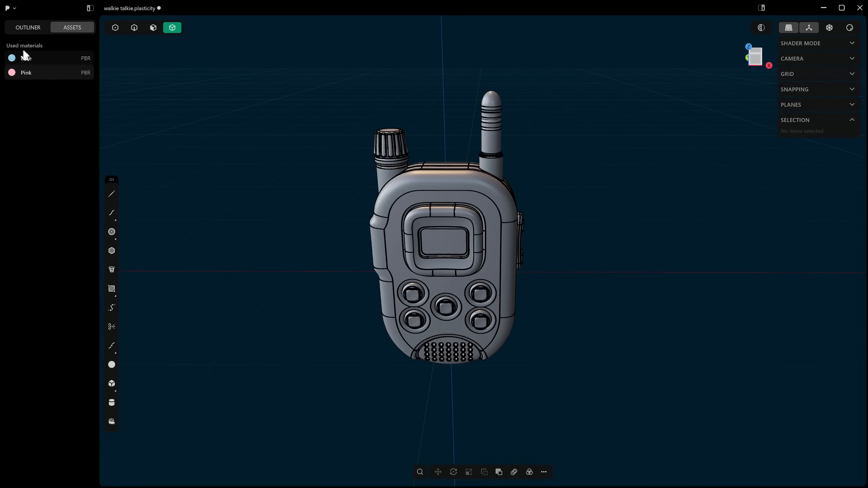
- Switch between the outliner and the assets list, and restore the shader that shows the assigned material colours
left_click(29, 36)
left_click(64, 32)
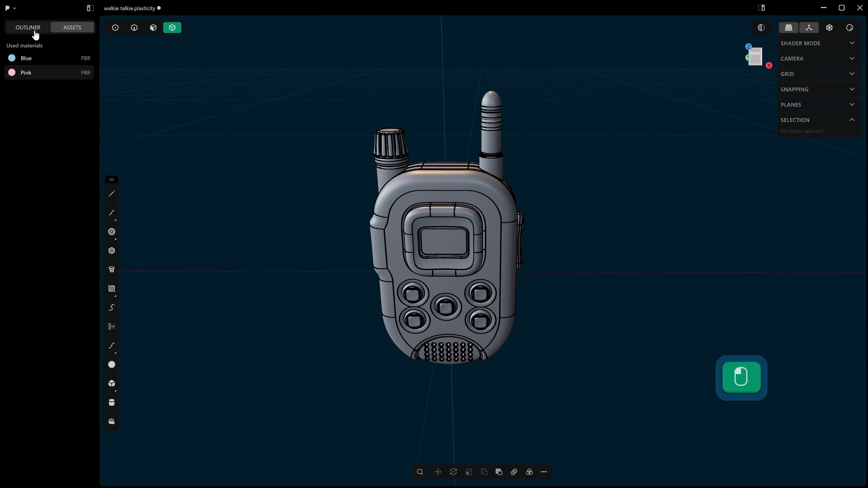
left_click(35, 33)
left_click(64, 33)
left_click(852, 44)
left_click(807, 82)
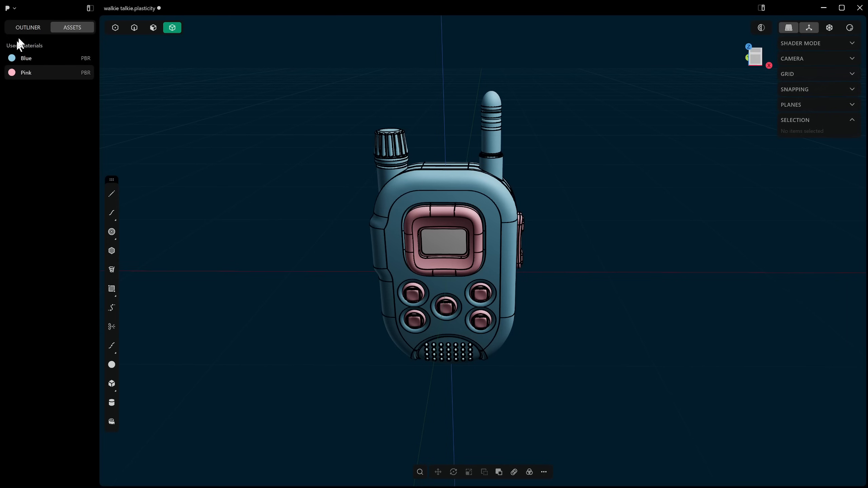
- Select the Sheets group in the outliner, return to the assets list and clear the selection
left_click(28, 27)
left_click(12, 212)
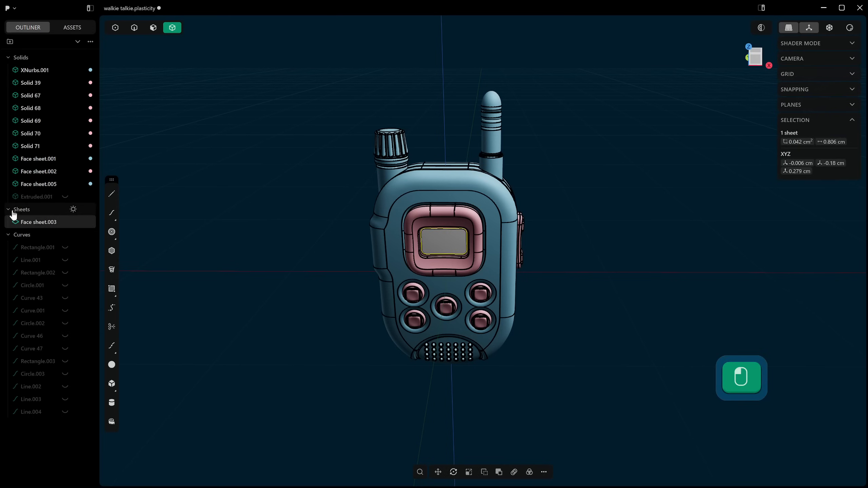
left_click(72, 27)
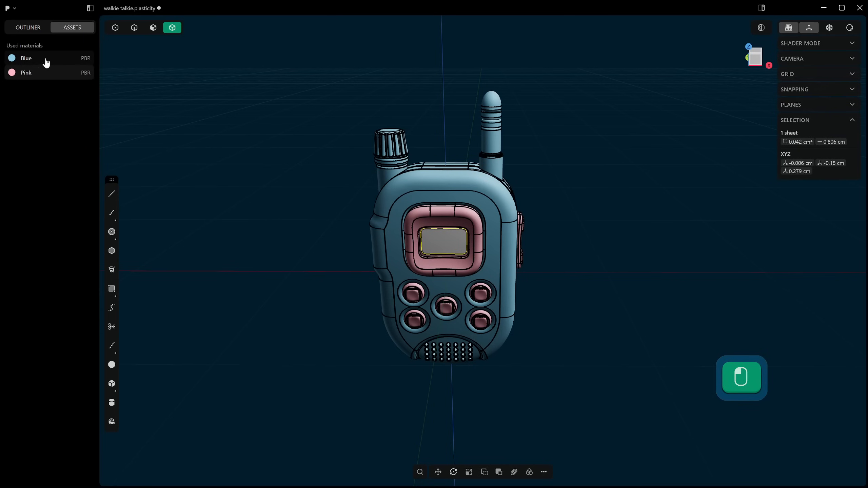
left_click(590, 161)
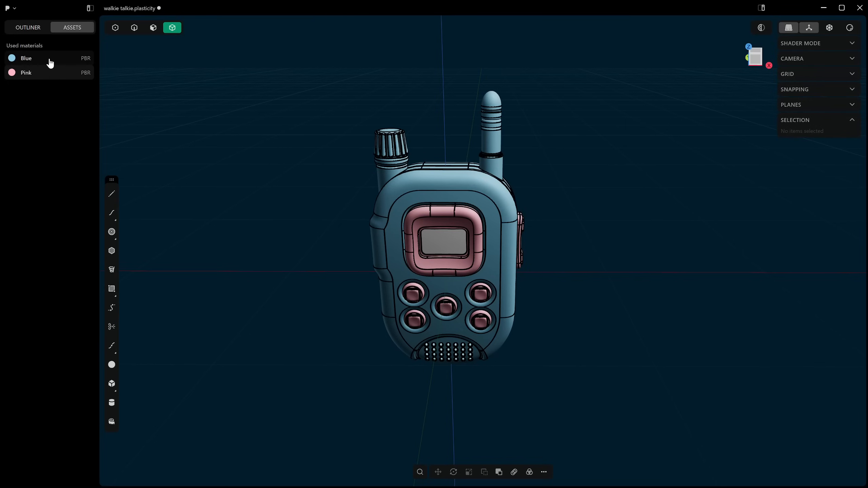
- Select all objects that use the Pink material, inspect them on the model and clear the selection
left_click(47, 75)
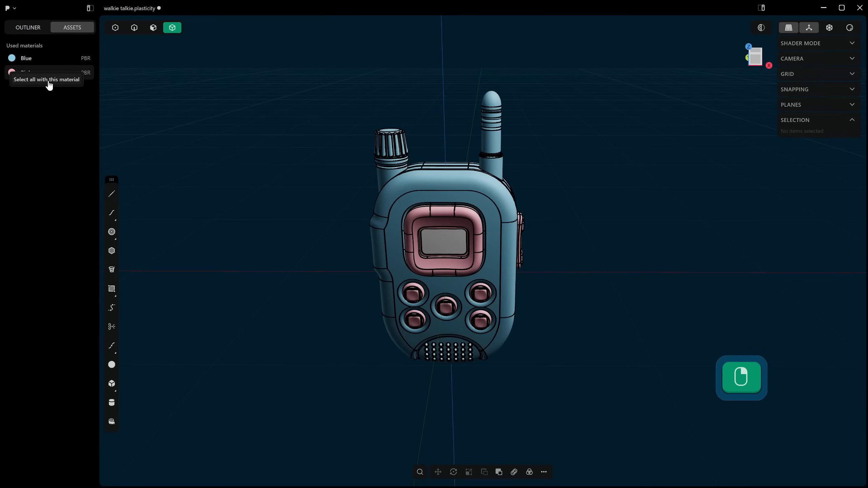
left_click(49, 84)
scroll(569, 383, "up", 5)
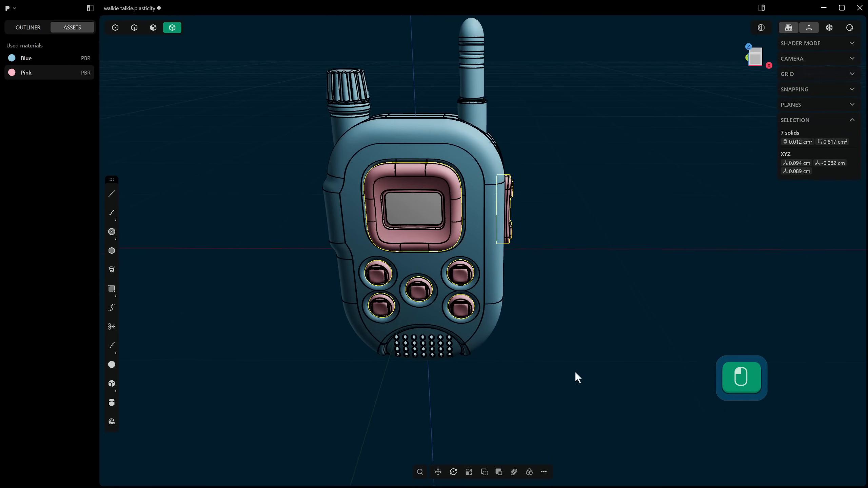
middle_click_drag(602, 341, 580, 274, "shift")
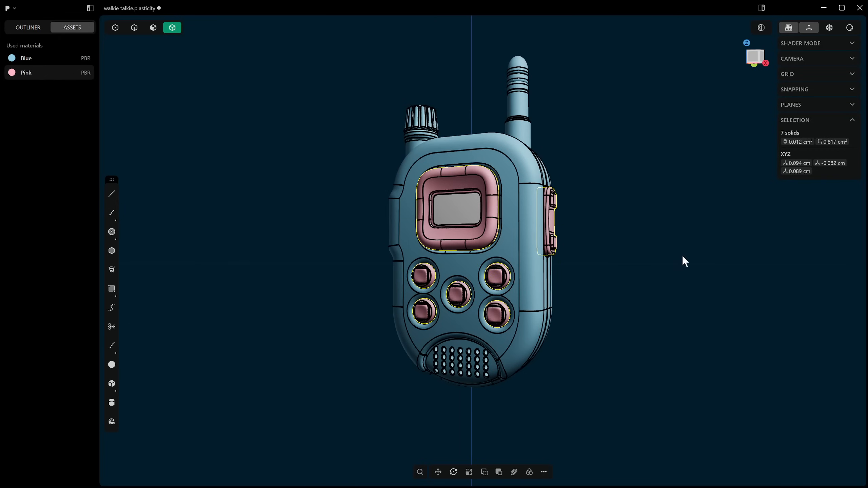
left_click(652, 259)
middle_click_drag(624, 286, 593, 290, "shift")
scroll(630, 314, "up", 5)
scroll(629, 310, "down", 5)
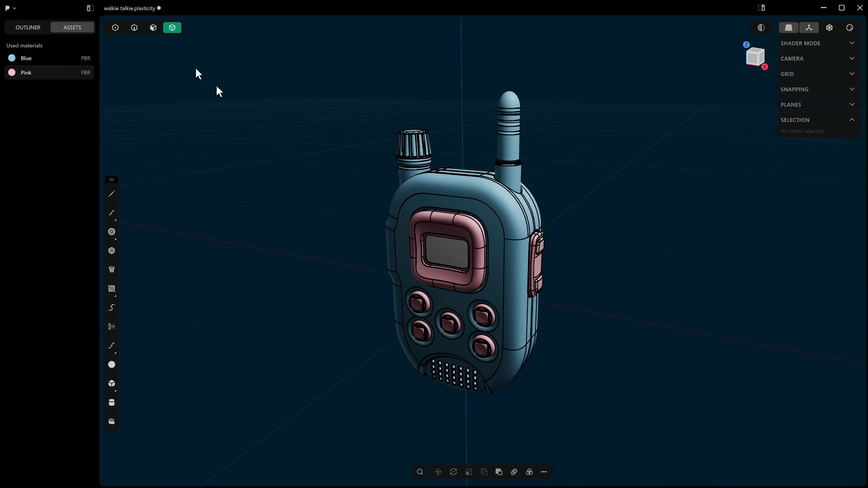
- View the thumbnails of the recently opened files and close the application menu
left_click(9, 13)
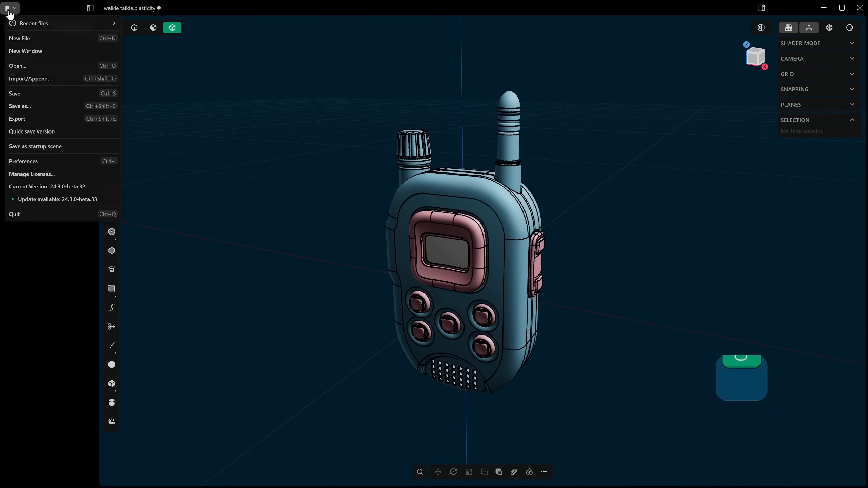
mouse_move(18, 24)
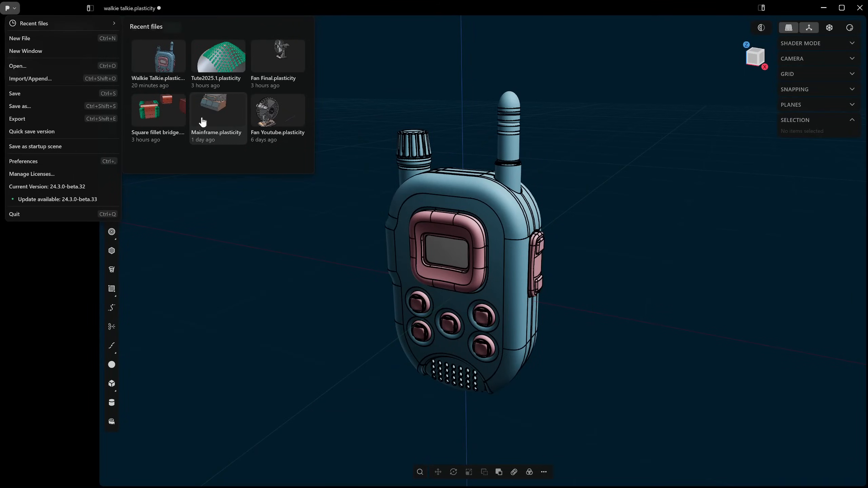
left_click(353, 63)
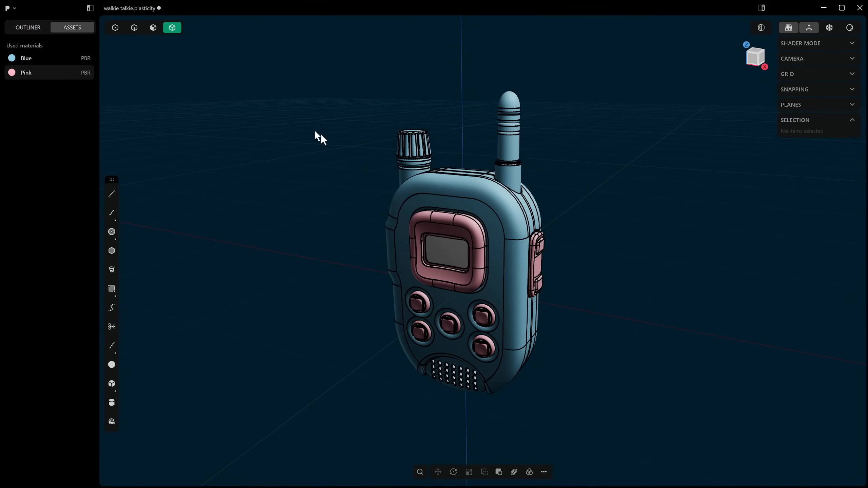
- Select all faces of the walkie talkie in face mode and show their control points
middle_click_drag(316, 133, 449, 87)
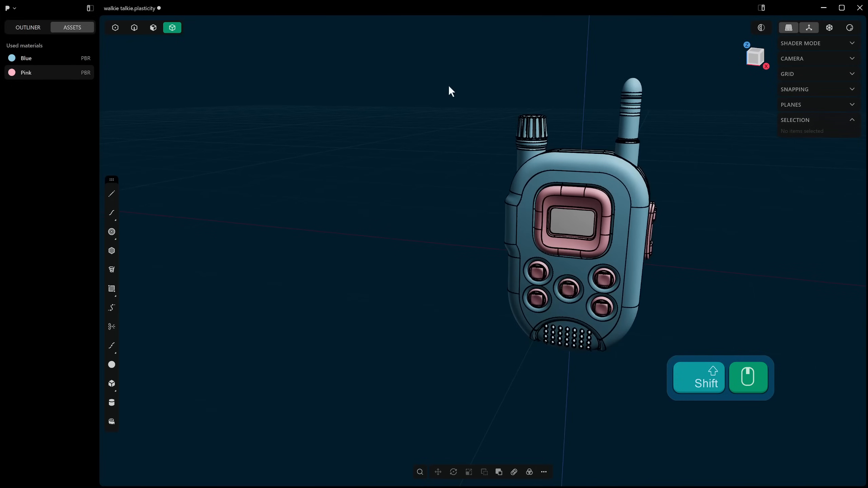
left_click_drag(448, 42, 660, 408)
key("3")
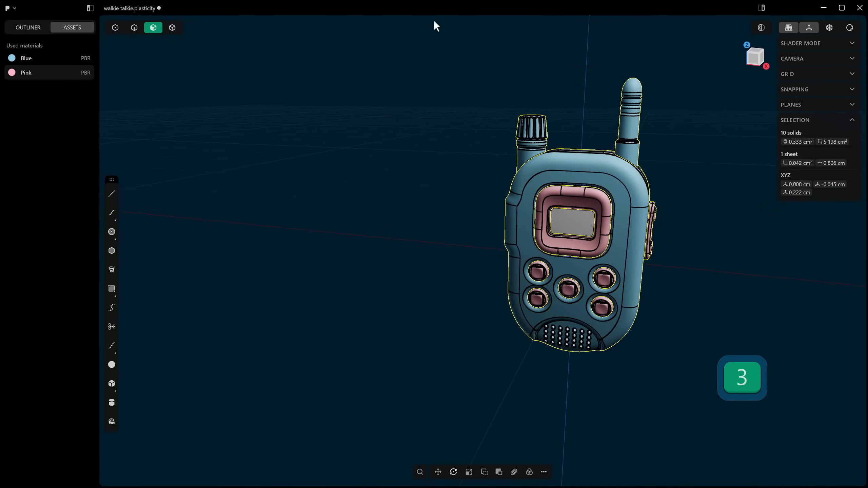
left_click_drag(436, 26, 721, 410)
key("z")
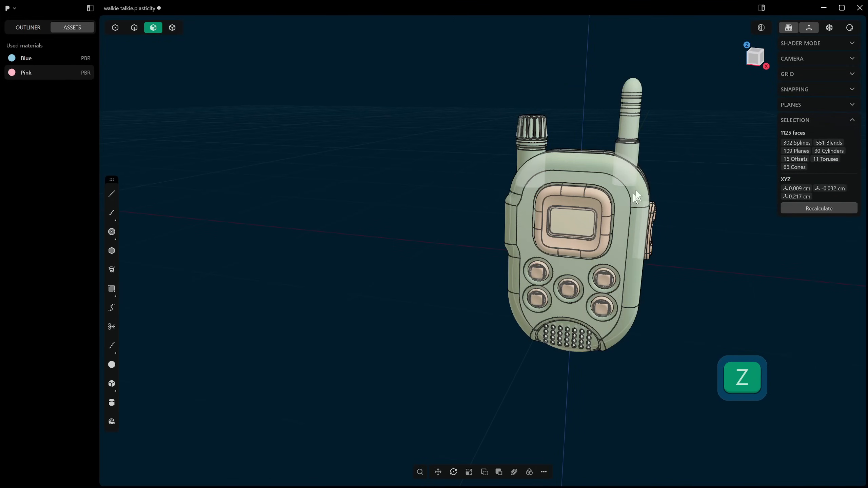
left_click(666, 163)
left_click_drag(466, 47, 696, 373)
key("z")
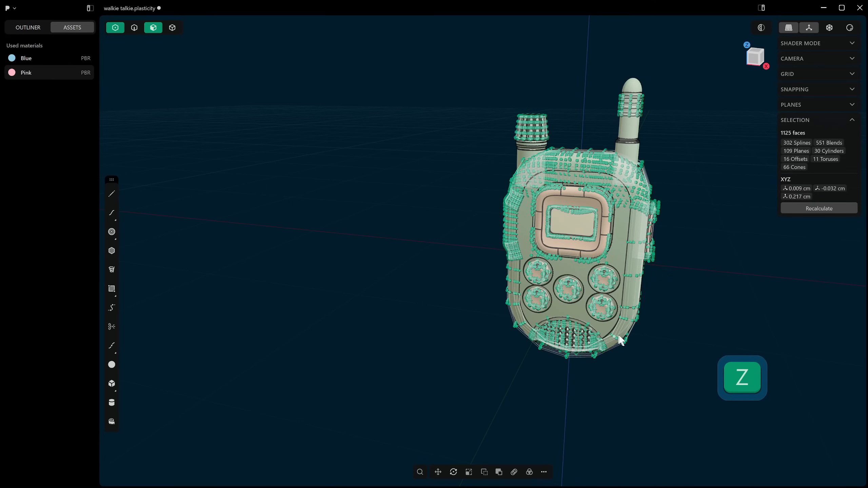
- Clear the face selection and examine the control points around the walkie talkie
middle_click_drag(619, 335, 642, 308)
left_click(674, 309)
middle_click_drag(642, 308, 666, 291, "shift")
middle_click_drag(625, 297, 513, 319)
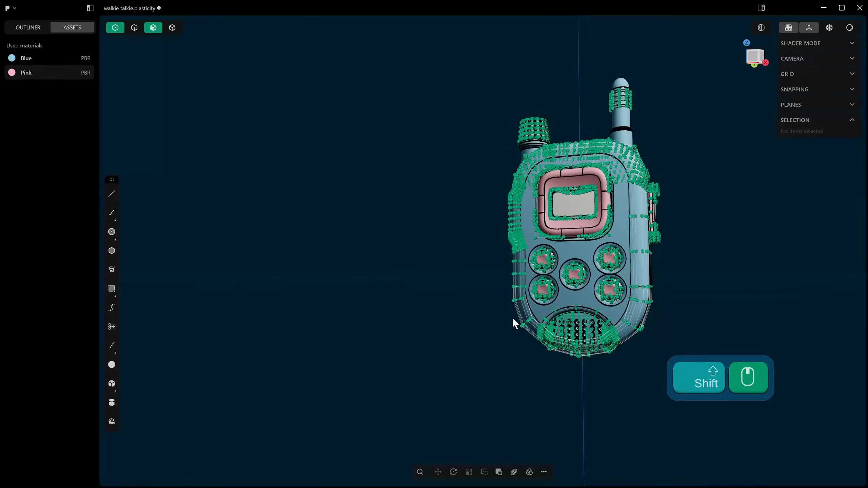
middle_click_drag(518, 255, 509, 320)
scroll(521, 283, "up", 3)
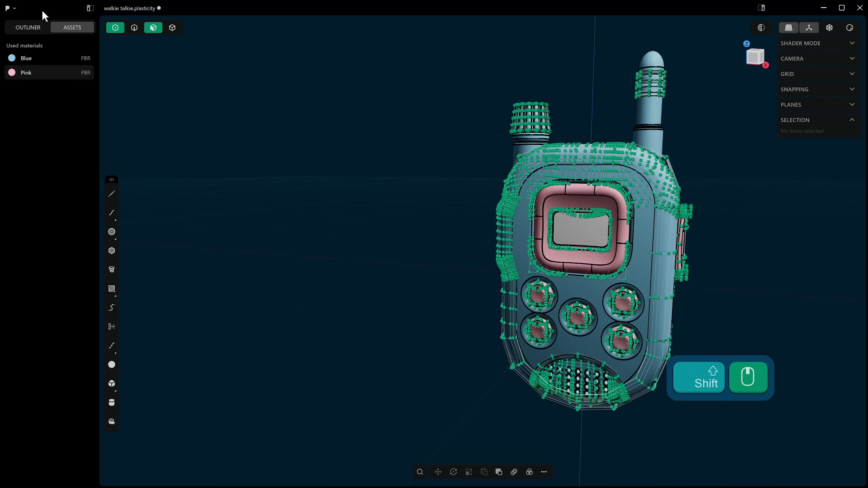
- Show the outliner and set the control point size to 7.5 px in the appearance preferences
left_click(31, 30)
left_click(9, 8)
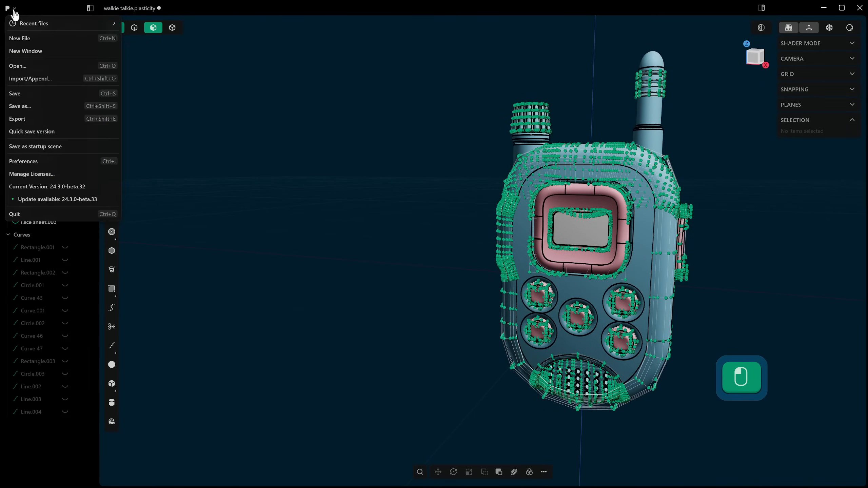
left_click(31, 161)
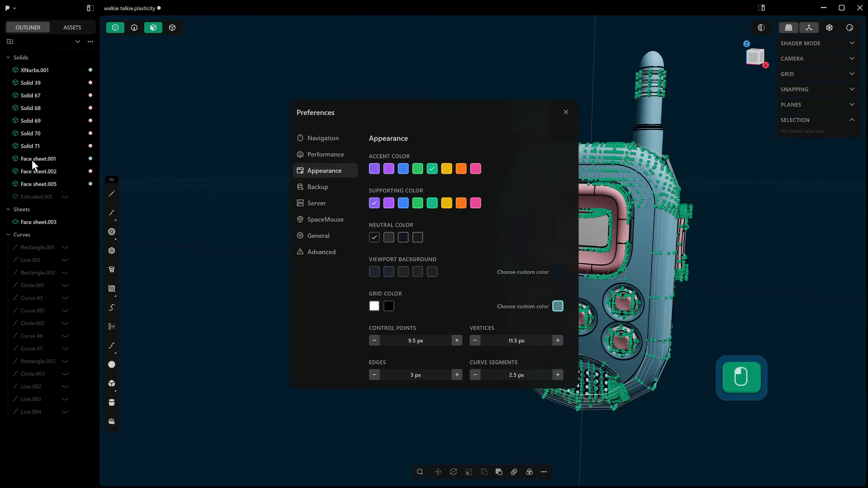
left_click(374, 340)
left_click(374, 340)
left_click(375, 341)
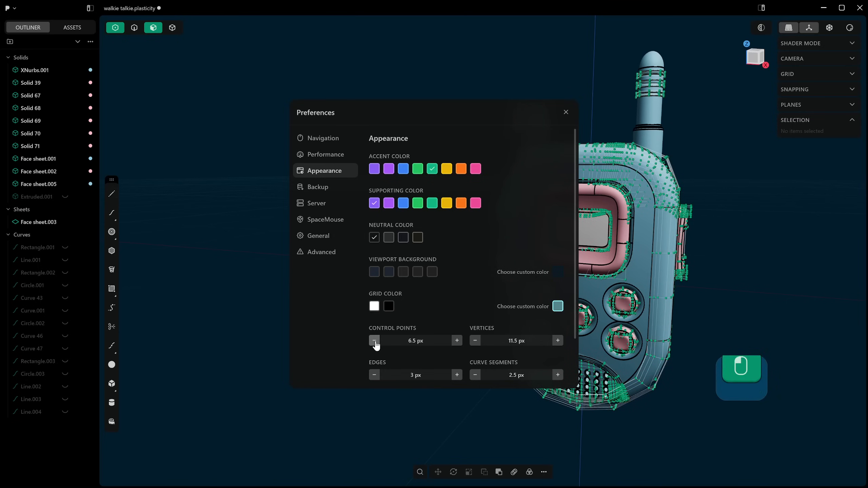
left_click(375, 340)
scroll(464, 356, "down", 2)
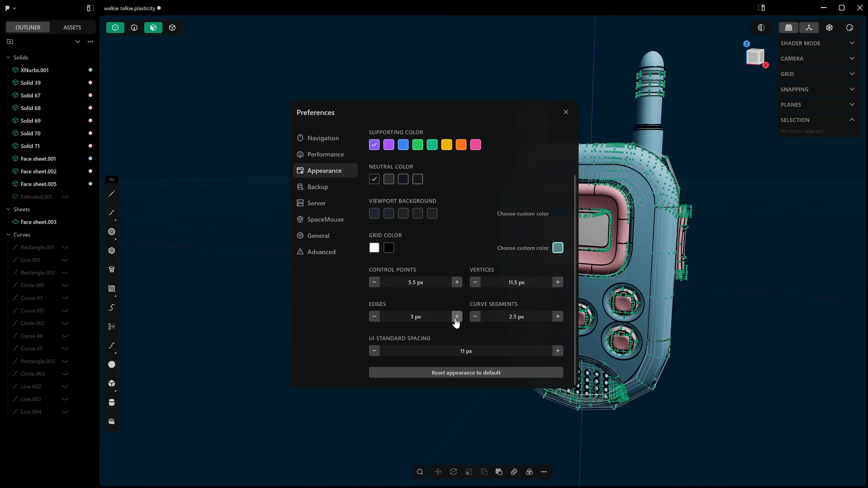
left_click(457, 282)
left_click(456, 282)
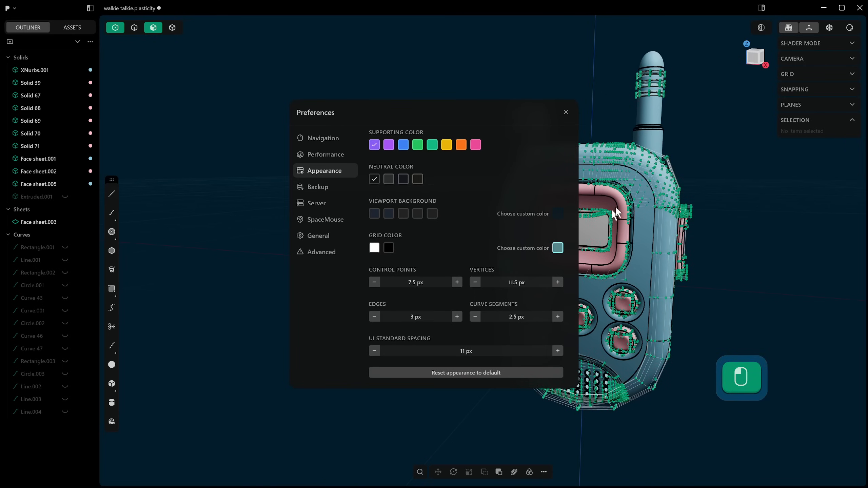
- Close the preferences and select all faces and control points of the walkie talkie
middle_click_drag(715, 128, 719, 200)
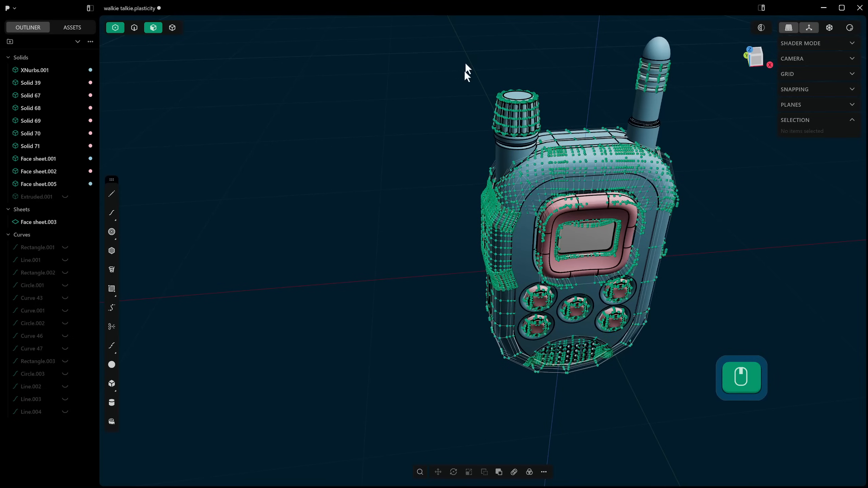
middle_click_drag(465, 70, 443, 19)
right_click(665, 210)
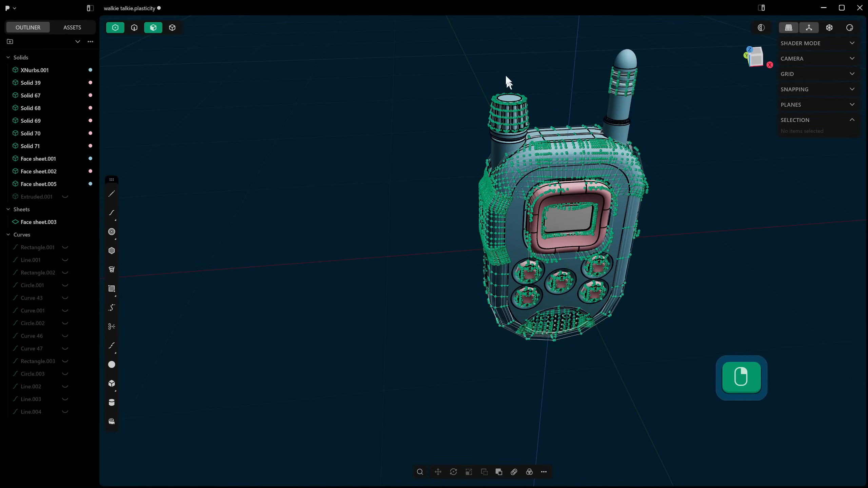
left_click_drag(441, 18, 687, 378)
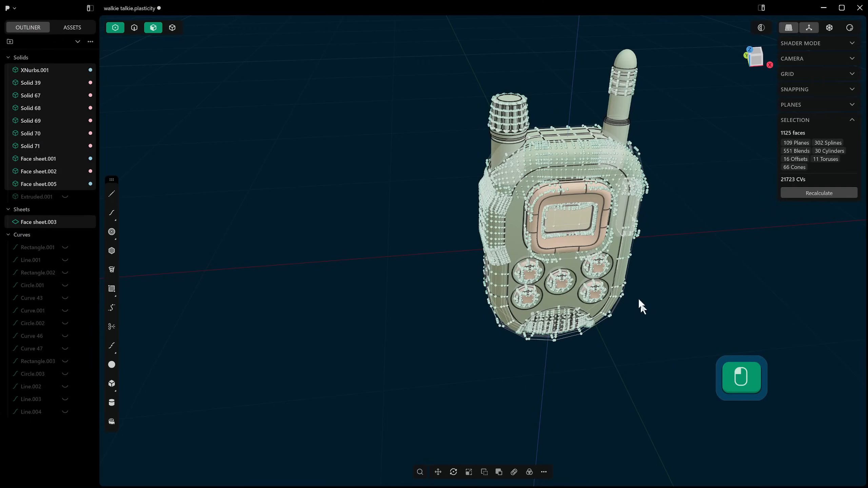
- Clear the selection of all faces and control points on the walkie talkie
key("z")
left_click(669, 141)
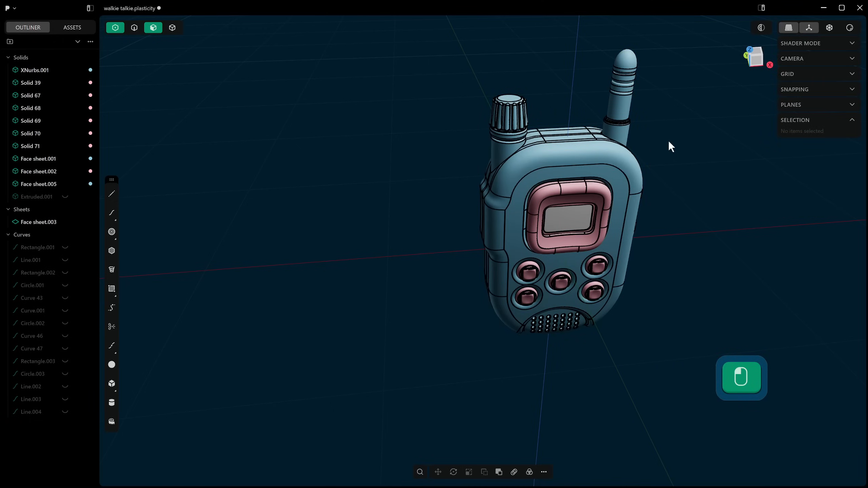
middle_click_drag(669, 140, 454, 185)
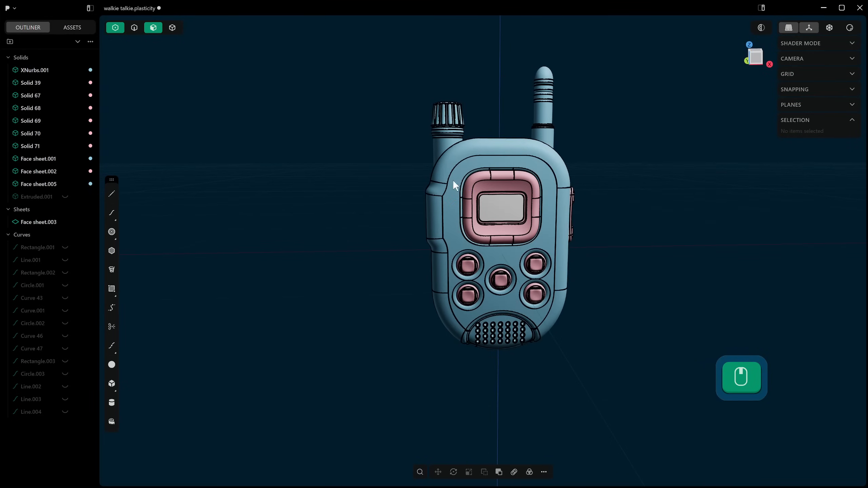
- Review the color, size and spacing options in the appearance preferences, and close them
left_click(9, 8)
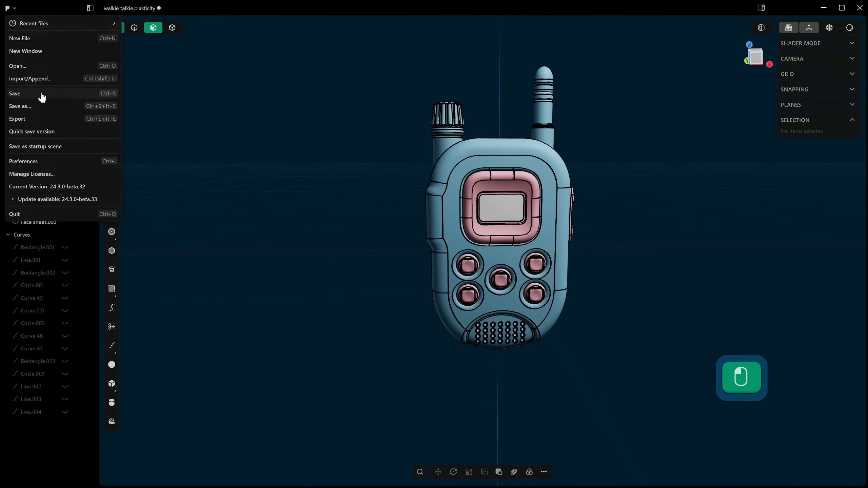
left_click(43, 163)
scroll(540, 325, "down", 1)
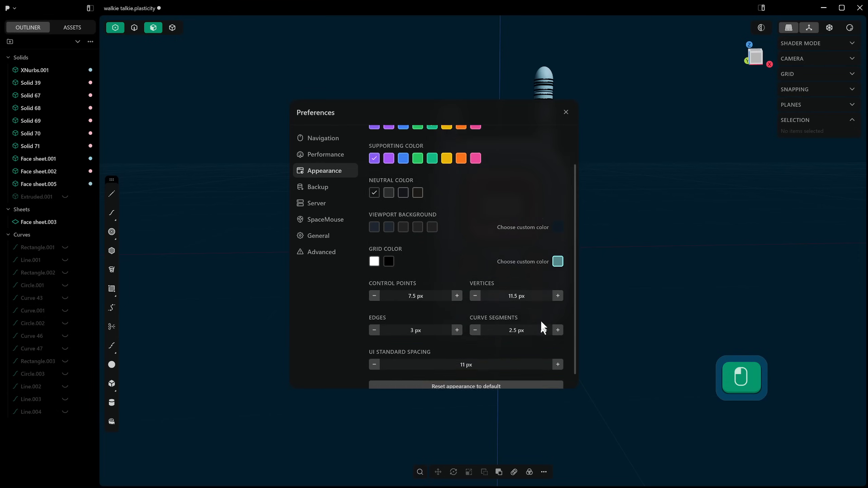
scroll(542, 322, "down", 1)
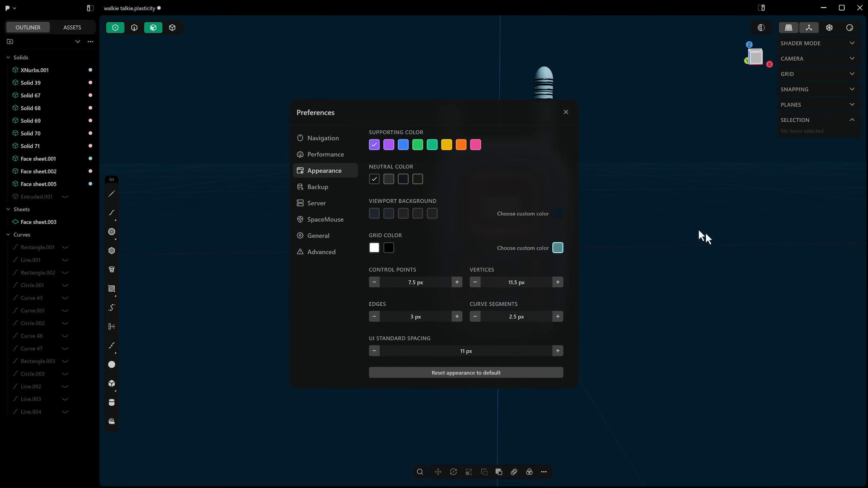
left_click(699, 175)
middle_click_drag(686, 169, 575, 245)
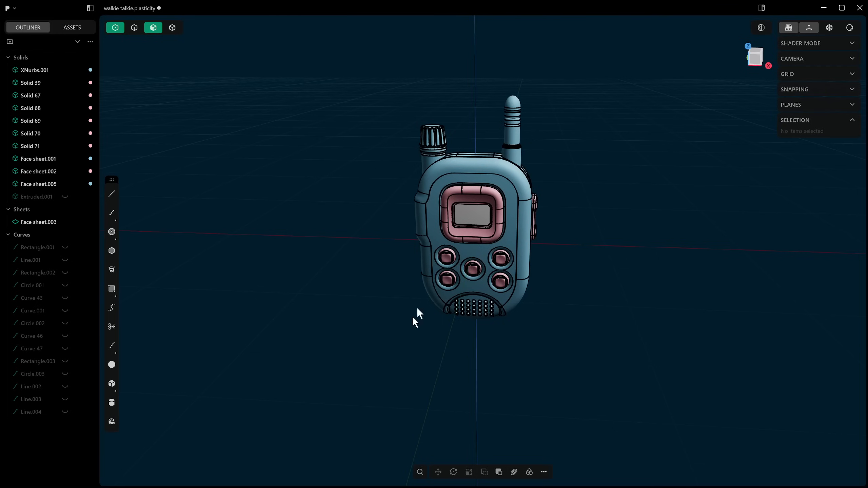
- Search the commands for "del", dismiss the search, and briefly reopen the full command list
type("f")
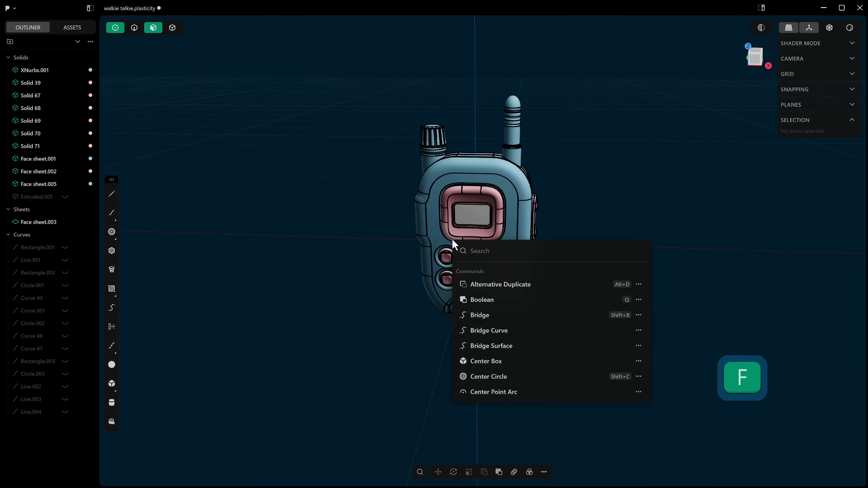
type("sdasda")
key("BackSpace")
key("BackSpace")
key("BackSpace")
key("BackSpace")
key("BackSpace")
key("BackSpace")
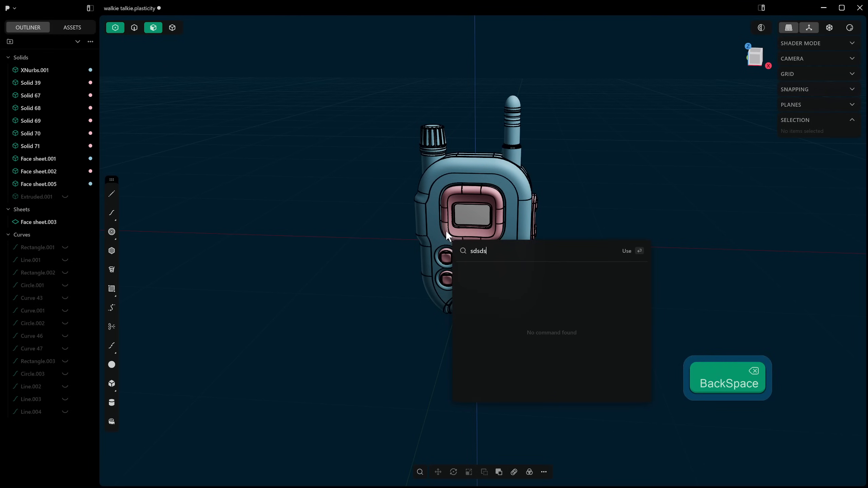
type("d")
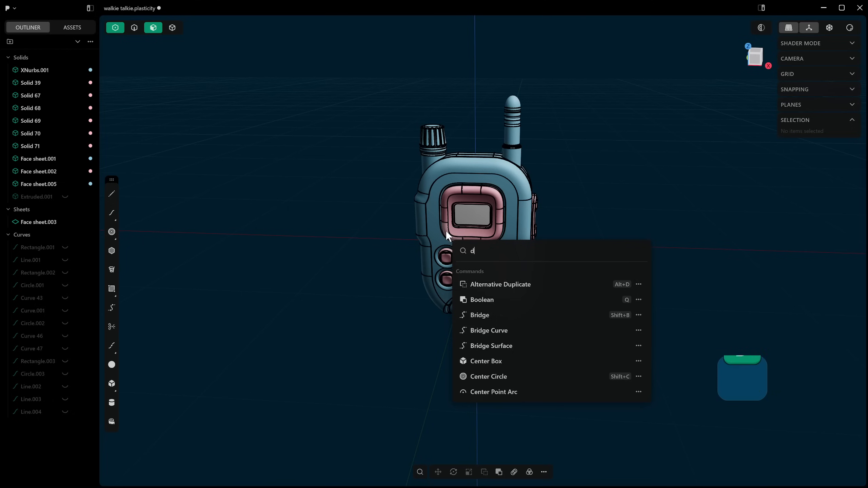
type("el")
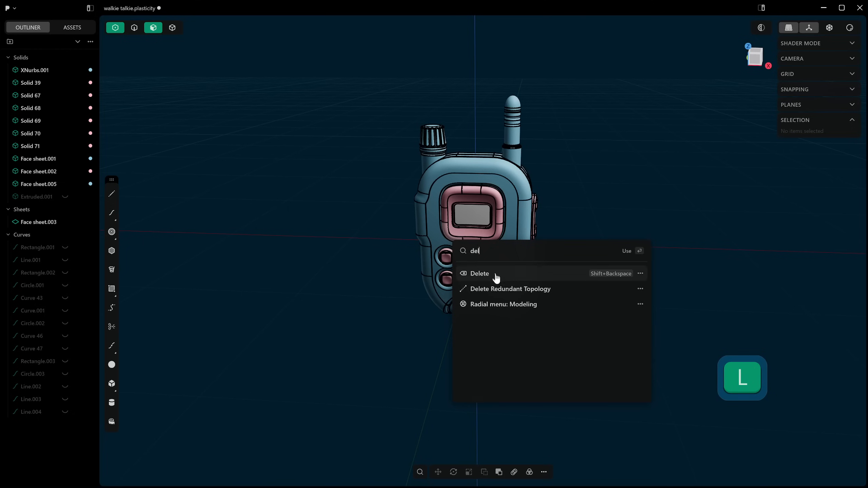
key("Escape")
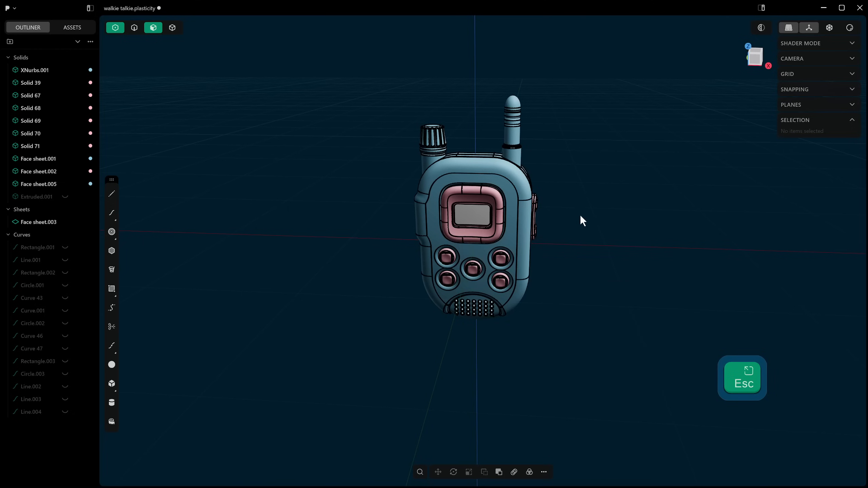
left_click(420, 472)
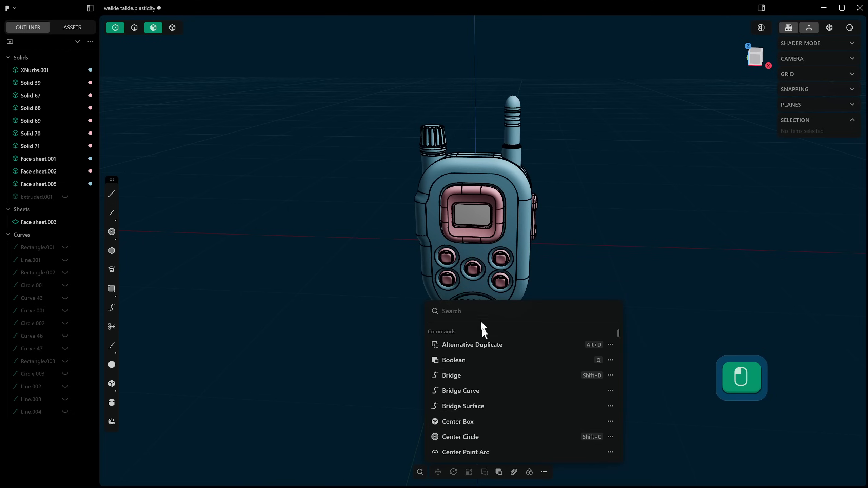
left_click(575, 173)
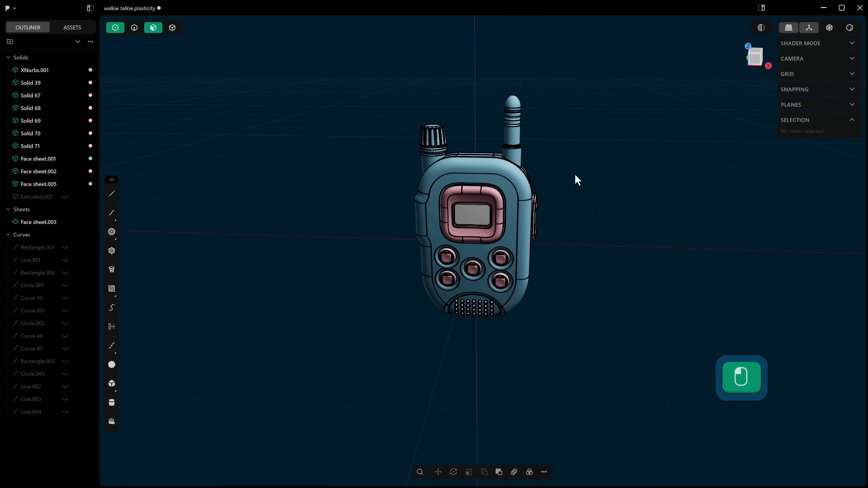
- Select the upper rim face of the walkie talkie body and examine the additional modeling commands with and without a selection
middle_click_drag(575, 173, 524, 178)
left_click(523, 178)
key("o")
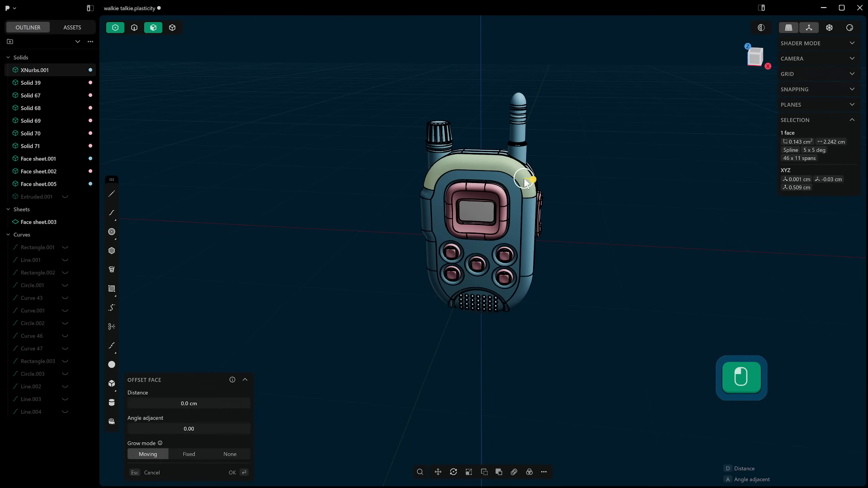
left_click(545, 472)
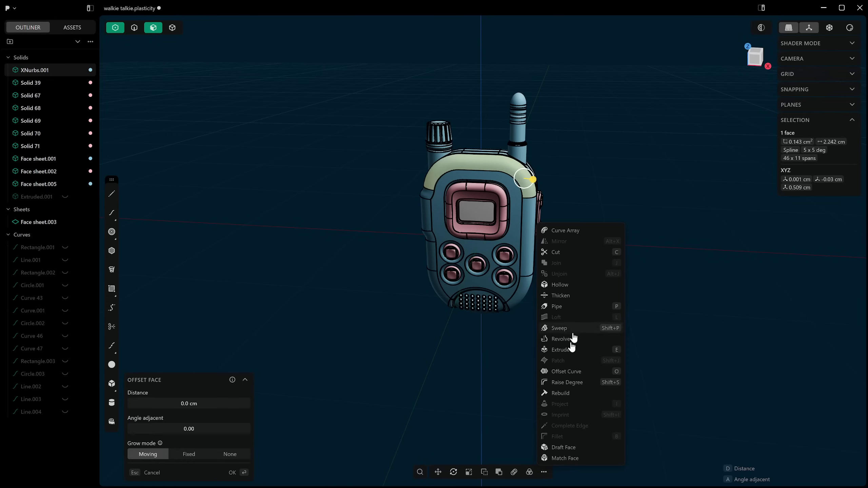
left_click(547, 480)
left_click(544, 473)
left_click(544, 472)
left_click(544, 473)
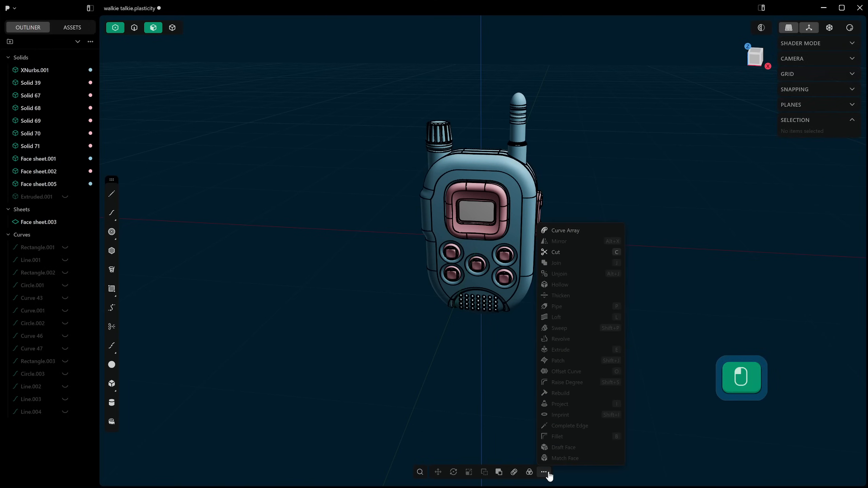
left_click(548, 474)
left_click(548, 474)
left_click(548, 475)
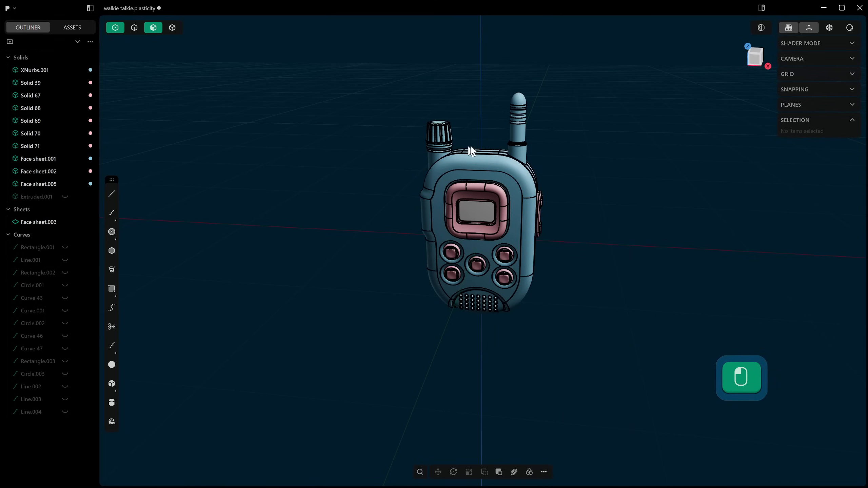
- Reselect the upper rim face, bring up the additional commands beside the model, and clear the selection
left_click(475, 157)
middle_click_drag(475, 157, 481, 163)
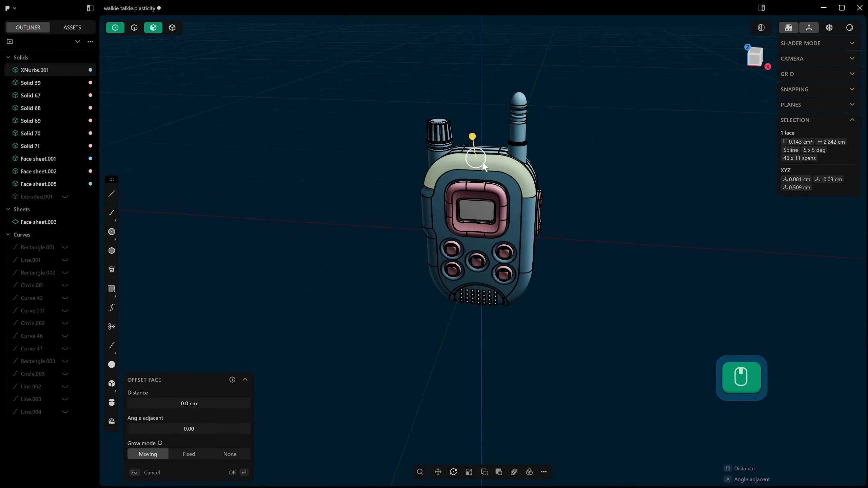
key("shift+f")
key("Escape")
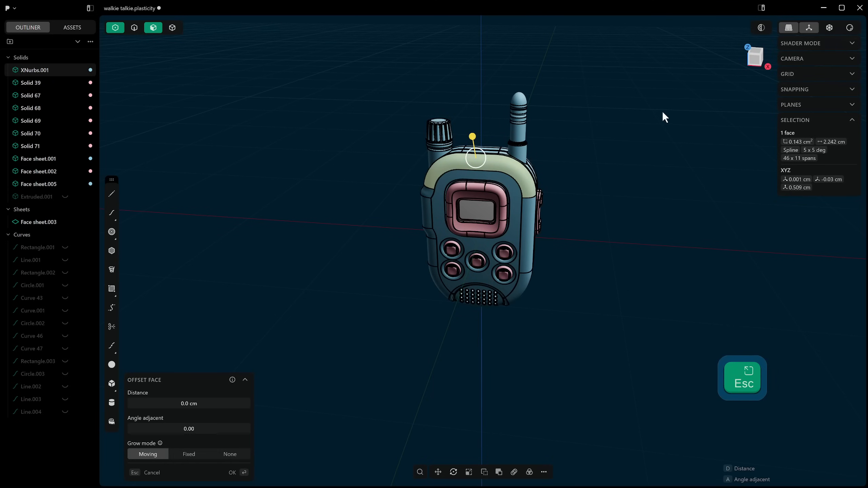
key("shift+f")
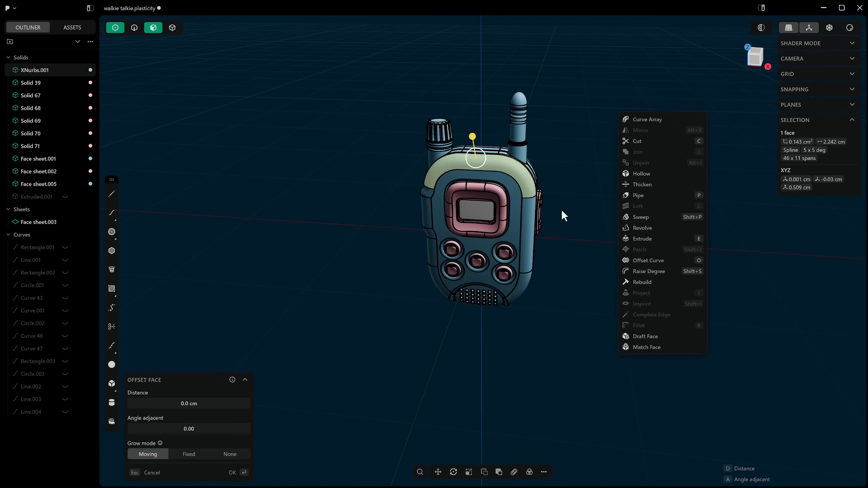
key("Escape")
middle_click_drag(612, 190, 590, 175)
left_click(596, 142)
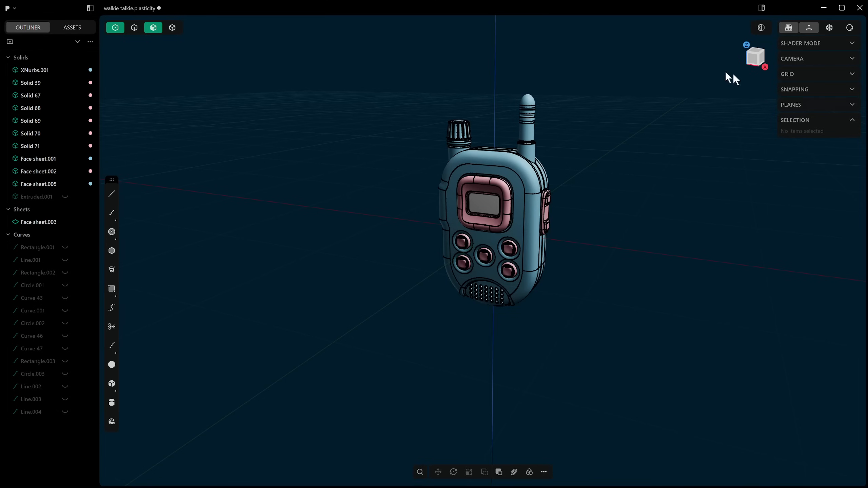
- Expand the shader modes and apply the blue-and-white striped analysis shader to the walkie talkie
left_click(852, 44)
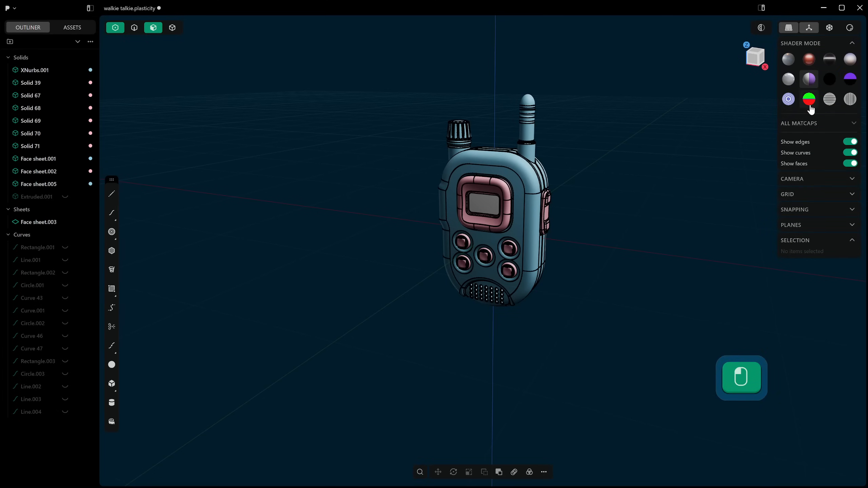
left_click(791, 103)
middle_click_drag(591, 159, 624, 175)
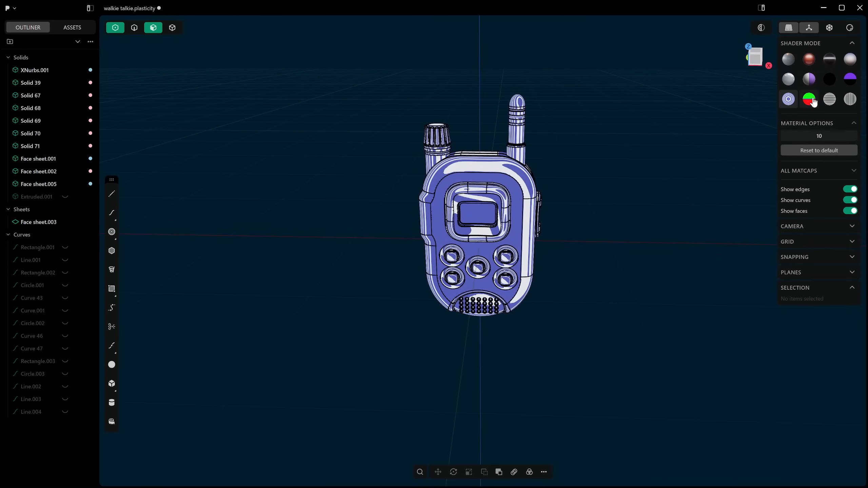
- Raise the striped shader's material option to 50, inspect the body's side surfaces, and set it to 10
left_click_drag(831, 139, 851, 138)
middle_click_drag(488, 152, 522, 168)
scroll(497, 164, "up", 8)
middle_click_drag(403, 164, 424, 136)
middle_click_drag(424, 136, 394, 144, "shift")
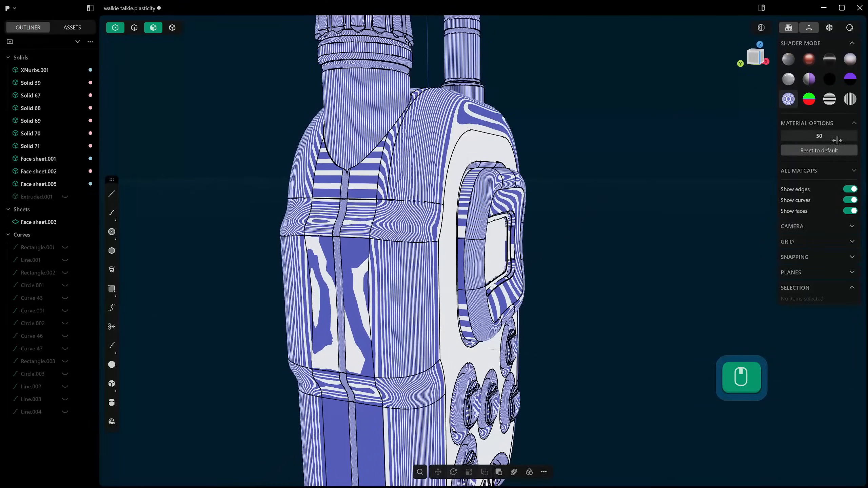
left_click_drag(820, 135, 800, 136)
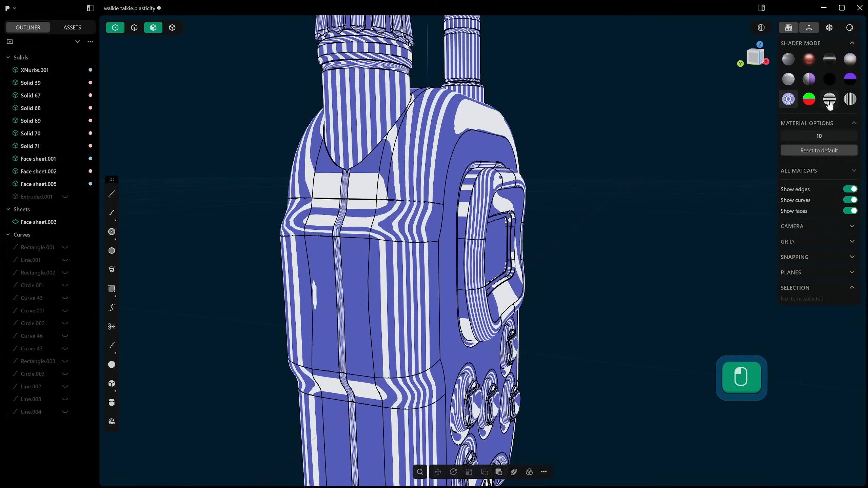
- Apply the green-and-red draft analysis shader to the walkie talkie and lower its angle into negative degrees
left_click(809, 100)
left_click(852, 136)
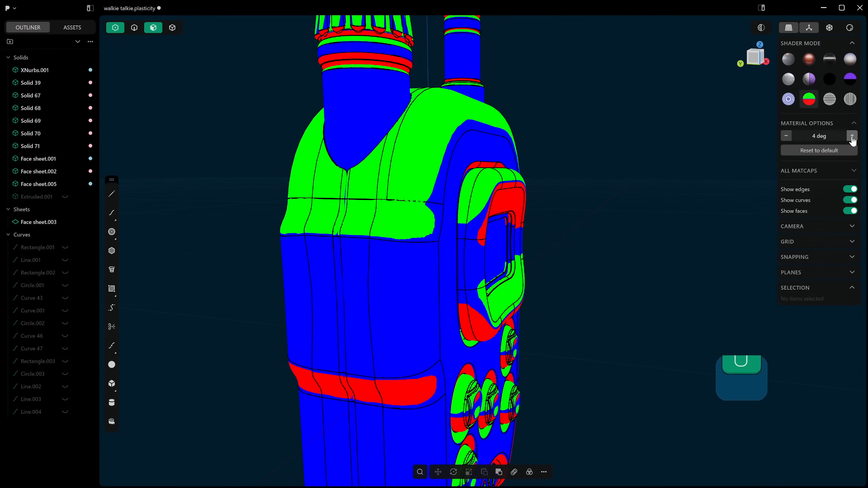
left_click(787, 137)
left_click(788, 137)
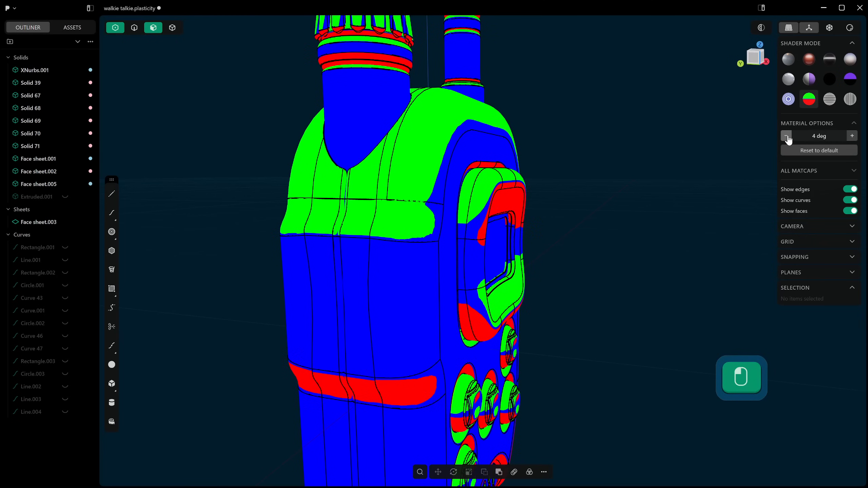
left_click(788, 137)
left_click(787, 137)
left_click(787, 137)
left_click(787, 137)
left_click(787, 136)
left_click(787, 137)
left_click(786, 136)
left_click(787, 136)
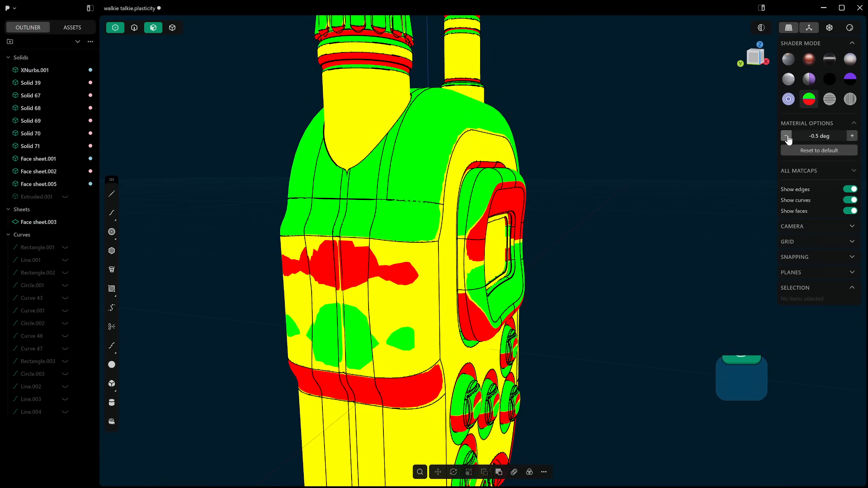
left_click(787, 136)
left_click(787, 137)
left_click(787, 136)
left_click(787, 136)
left_click(787, 136)
left_click(786, 137)
scroll(663, 139, "down", 3)
middle_click_drag(663, 139, 639, 154)
- Raise the draft analysis shader's angle to 4.5 deg
left_click(852, 136)
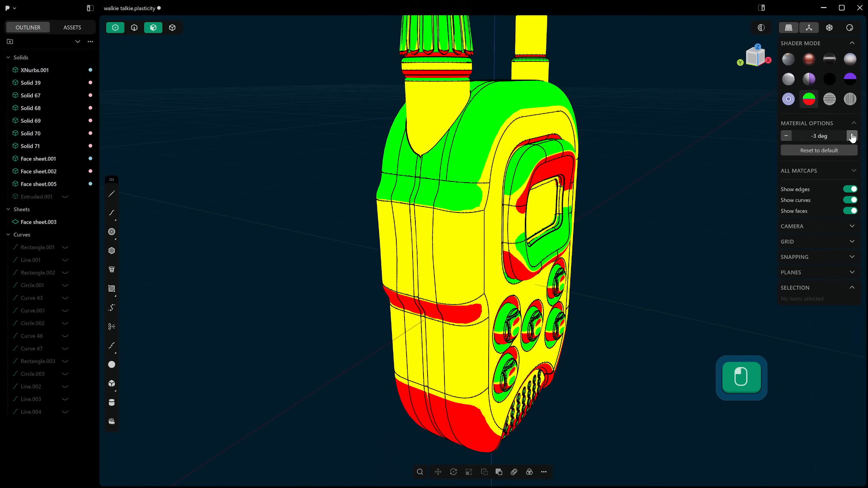
left_click(853, 136)
left_click(852, 137)
left_click(852, 136)
left_click(852, 137)
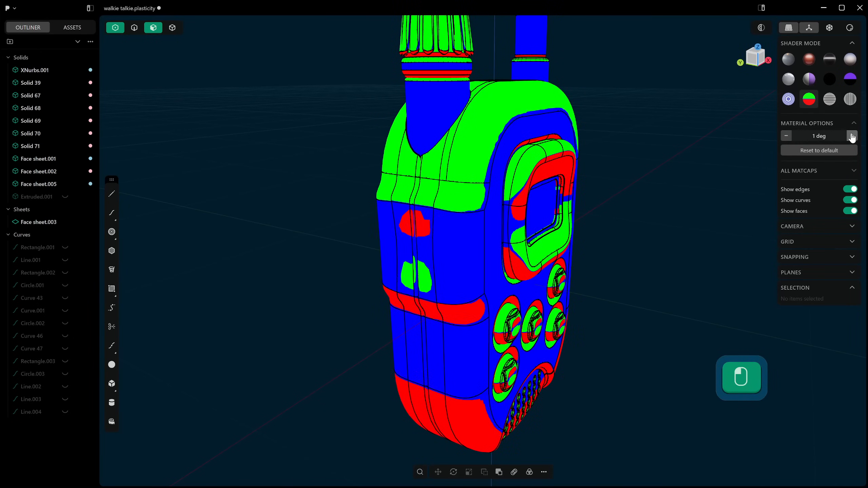
left_click(853, 137)
left_click(852, 136)
left_click(853, 137)
left_click(852, 136)
left_click(852, 136)
left_click(852, 136)
left_click(853, 136)
scroll(726, 175, "down", 1)
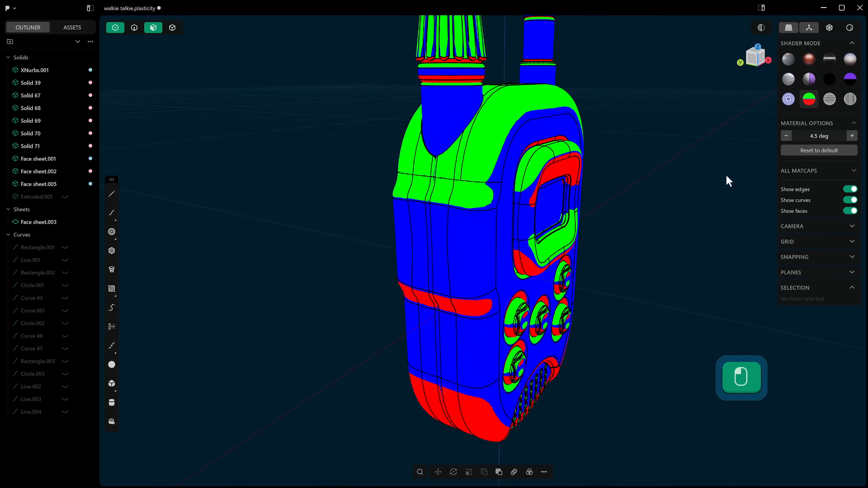
scroll(726, 175, "down", 1)
- Switch the walkie talkie back to the shader that shows its blue and pink material colors
left_click(809, 79)
scroll(631, 113, "down", 3)
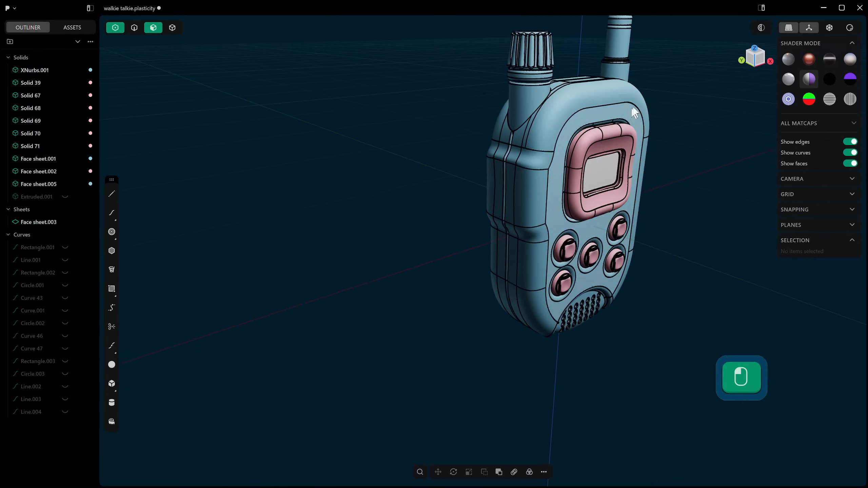
middle_click_drag(631, 113, 520, 153, "shift")
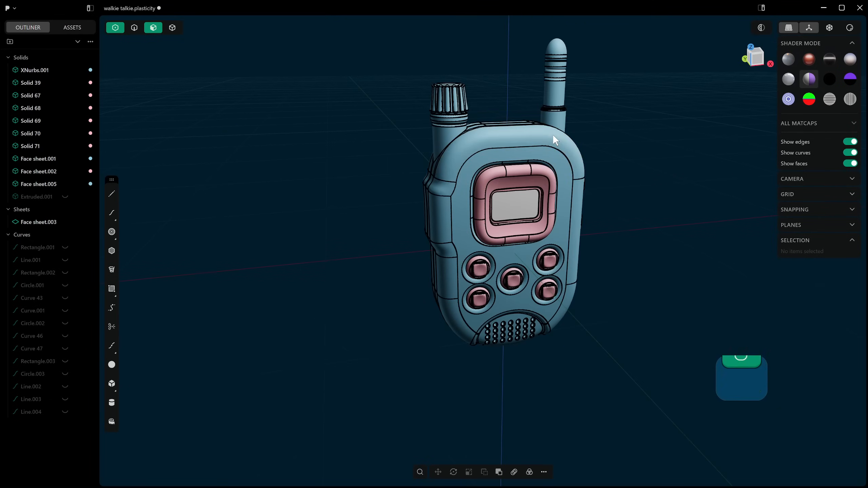
- Select the rounded tip face of the antenna and collapse the shader mode options
left_click(553, 135)
middle_click_drag(562, 134, 566, 215, "shift")
middle_click_drag(547, 123, 652, 169, "shift")
left_click(567, 125)
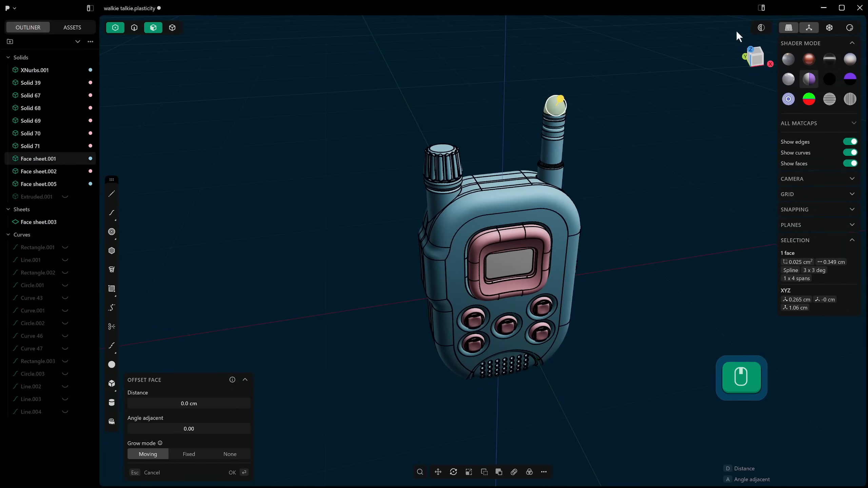
left_click(852, 43)
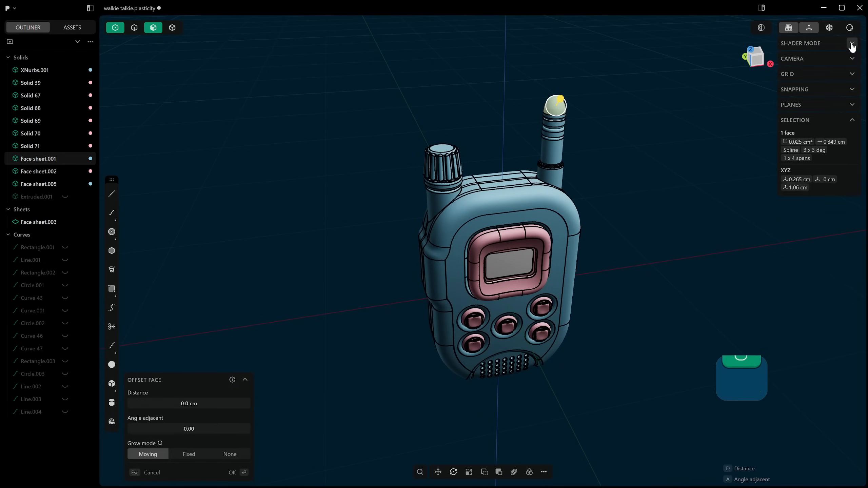
- Hide the scene settings sidebar and run Section Analysis from the antenna's rounded tip face
left_click(762, 8)
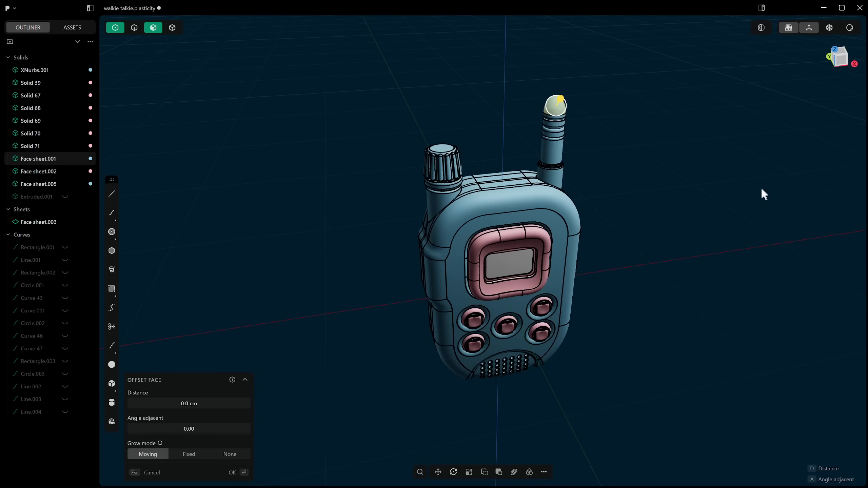
middle_click_drag(761, 187, 702, 143, "shift")
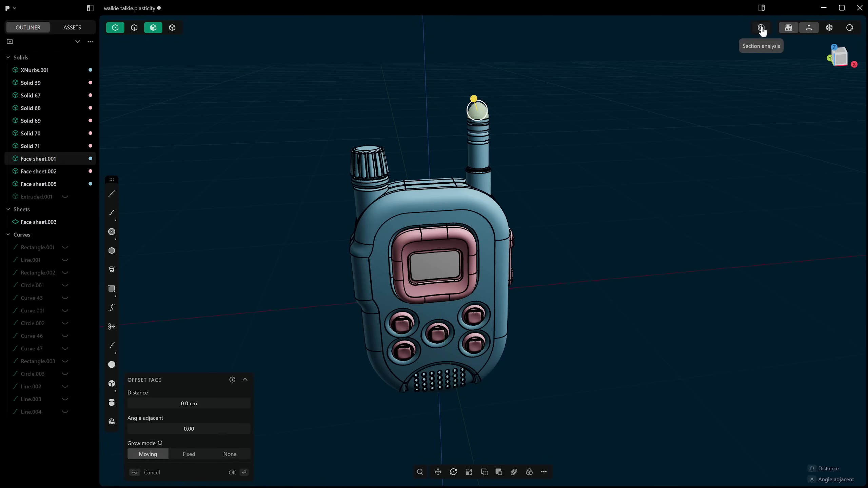
middle_click_drag(427, 88, 450, 134)
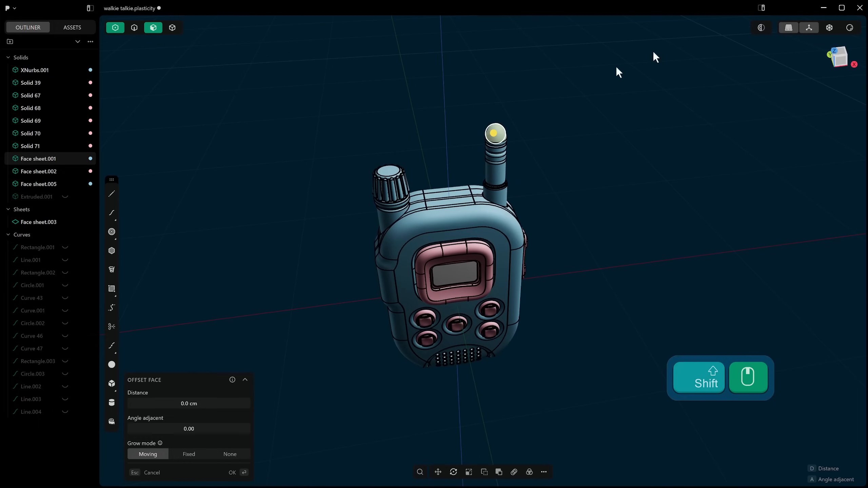
left_click(761, 27)
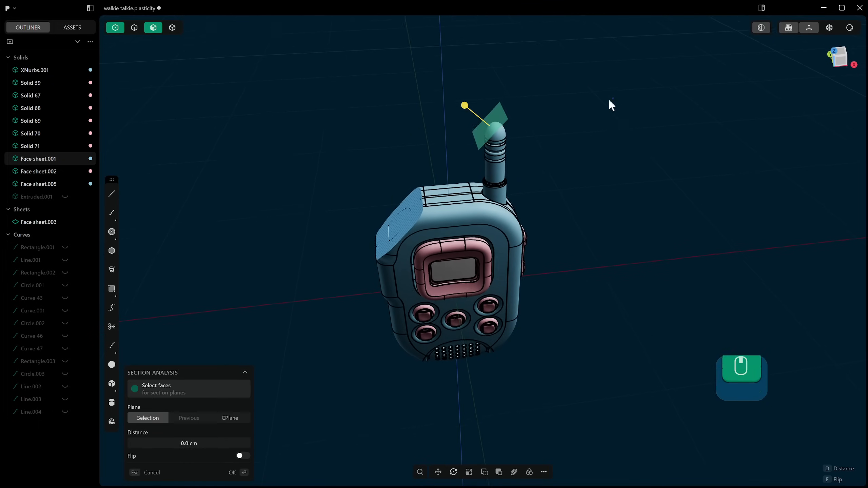
middle_click_drag(608, 105, 494, 109)
scroll(491, 111, "up", 3)
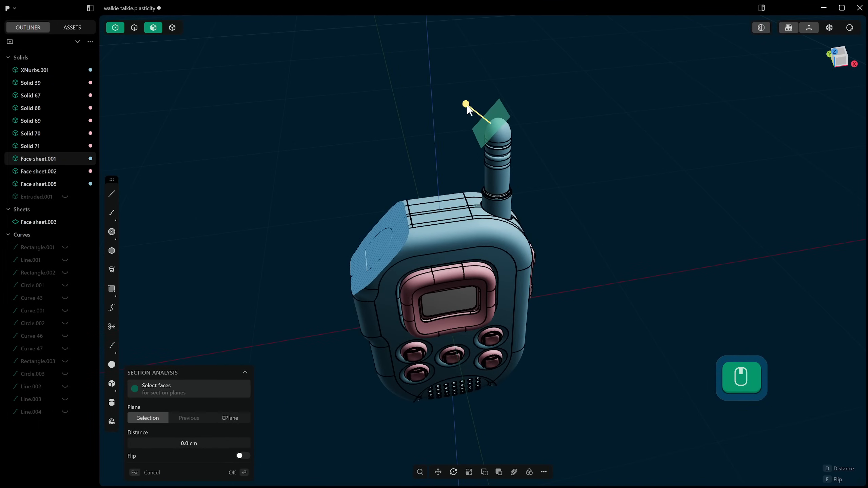
- Move the section plane down into the antenna tip to a distance of about -0.105 cm
left_click_drag(467, 103, 483, 126)
scroll(483, 123, "up", 6)
middle_click_drag(520, 166, 561, 124)
scroll(596, 204, "up", 5)
middle_click_drag(561, 125, 572, 204, "shift")
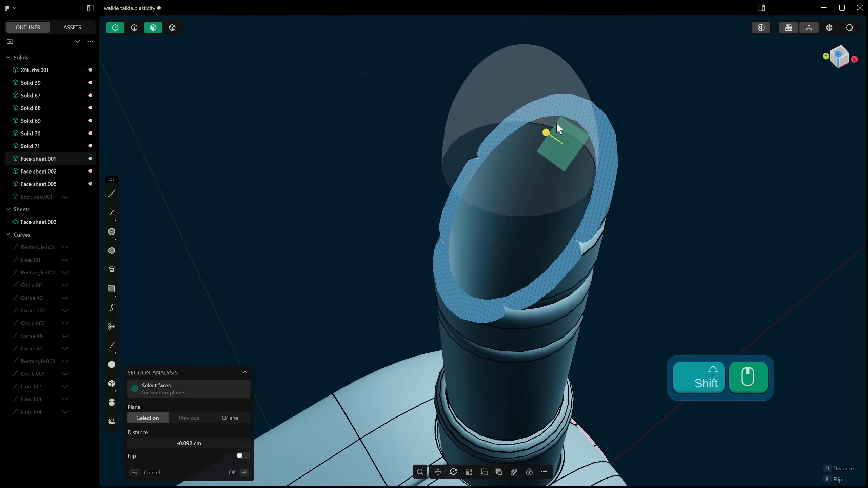
left_click_drag(546, 133, 546, 152)
scroll(547, 165, "down", 5)
middle_click_drag(578, 342, 546, 300, "shift")
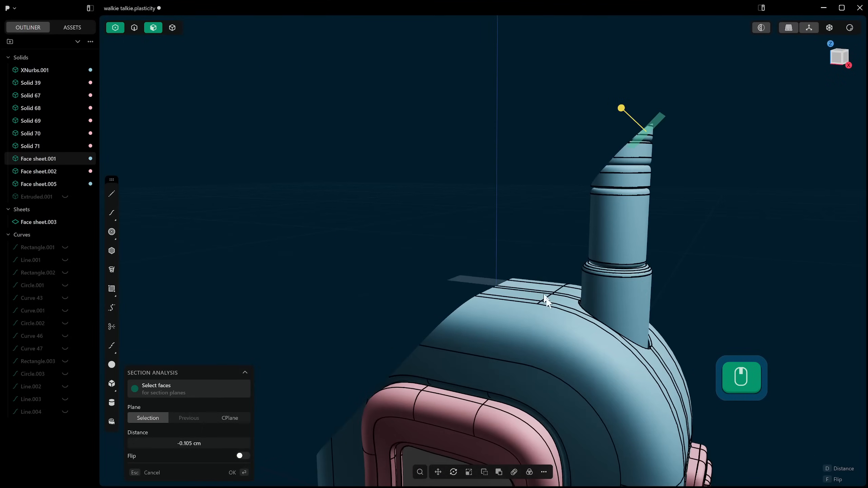
- Examine the cut through the body and antenna, shift the section plane again, and exit the analysis
scroll(608, 343, "down", 3)
scroll(607, 343, "down", 2)
middle_click_drag(523, 373, 532, 246, "shift")
middle_click_drag(489, 228, 541, 255)
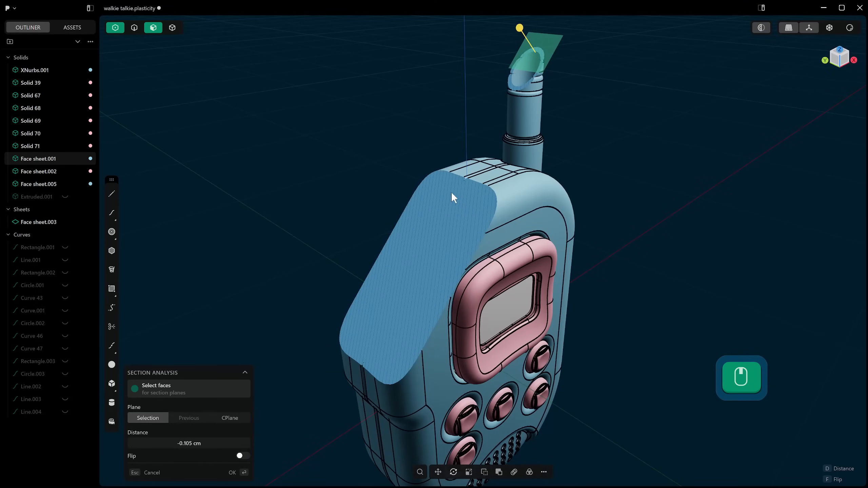
scroll(544, 80, "up", 2)
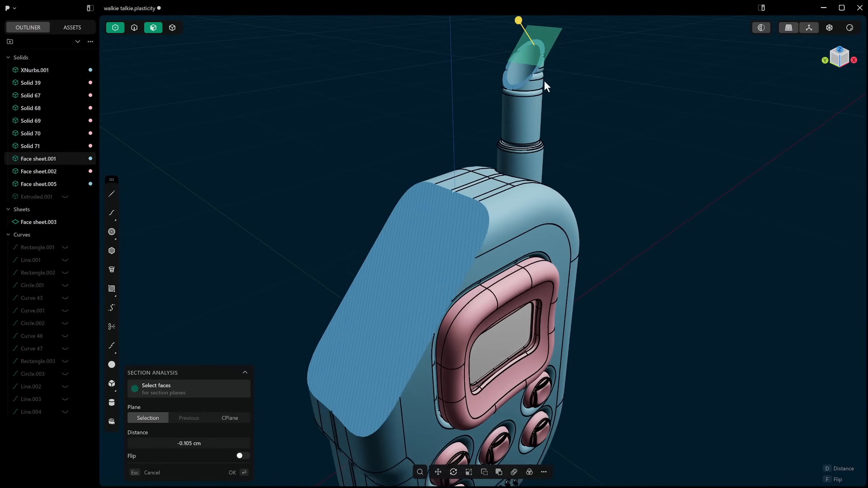
scroll(544, 80, "up", 3)
middle_click_drag(548, 115, 553, 51, "shift")
scroll(384, 325, "down", 3)
middle_click_drag(398, 267, 426, 210, "shift")
scroll(426, 211, "down", 1)
left_click_drag(484, 21, 525, 134)
key("Escape")
- Section the walkie talkie from the body's rounded upper front edge face and adjoining side face, shift the plane, and exit the analysis
left_click(503, 236)
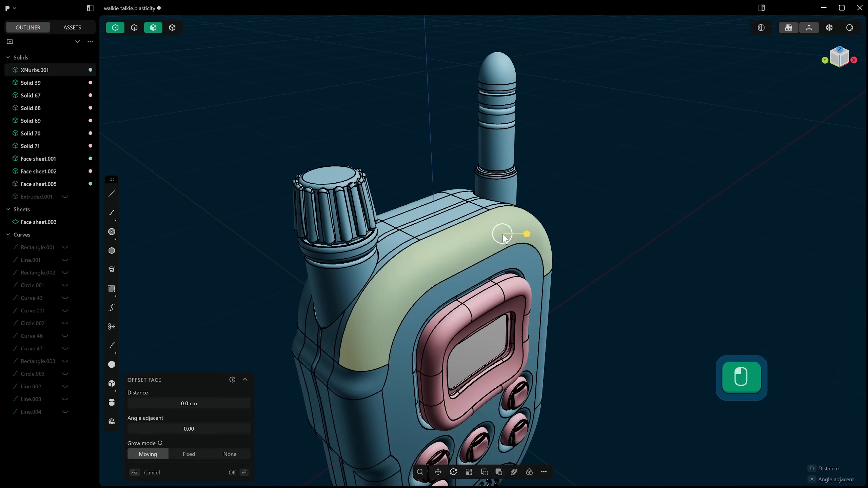
middle_click_drag(530, 280, 489, 199)
middle_click_drag(482, 267, 525, 270)
left_click(546, 263, "shift")
scroll(624, 228, "down", 3)
middle_click_drag(609, 227, 595, 198, "shift")
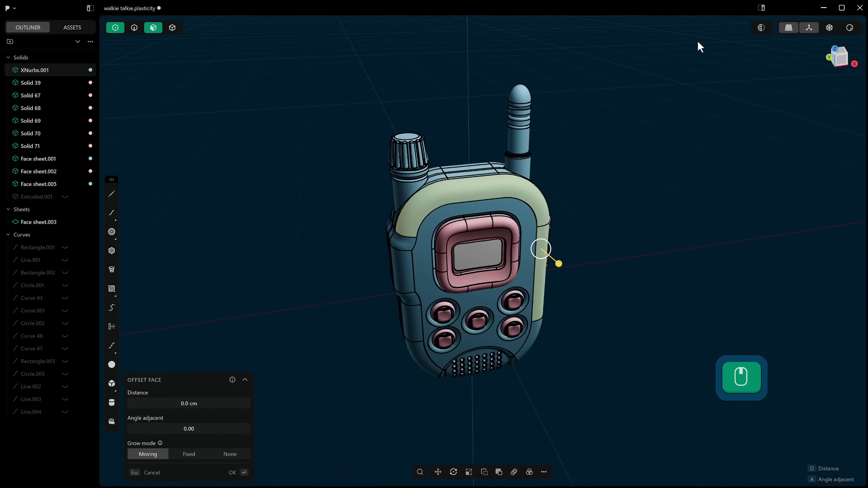
left_click(761, 28)
middle_click_drag(563, 230, 495, 240)
mouse_move(523, 233)
left_mouse_down()
mouse_move(525, 198)
mouse_move(528, 222)
left_mouse_up()
middle_click_drag(528, 223, 522, 179)
key("Escape")
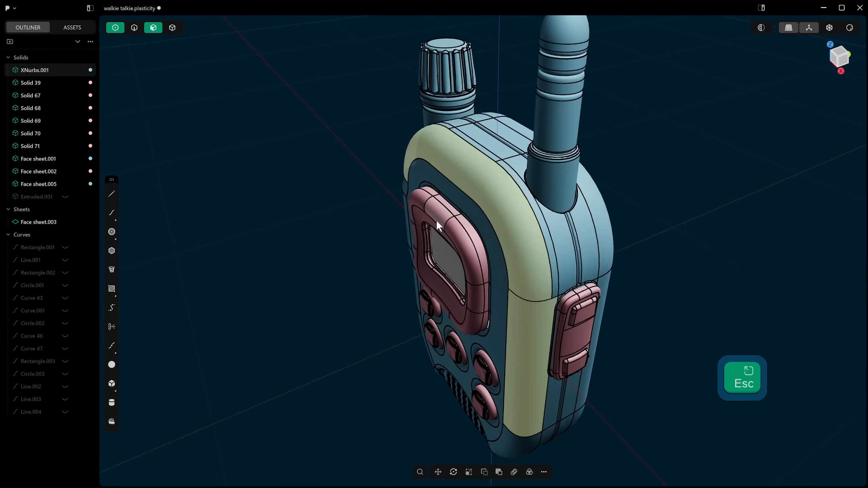
- Section the model from the top and upper-right corner faces of the pink display frame, shift the plane, and exit
middle_click_drag(436, 219, 444, 206)
left_click(443, 209)
left_click(489, 255, "shift")
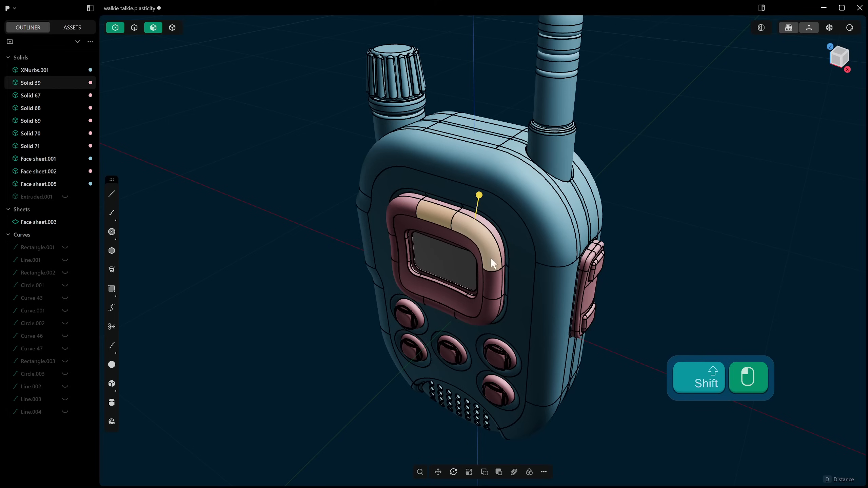
left_click(762, 27)
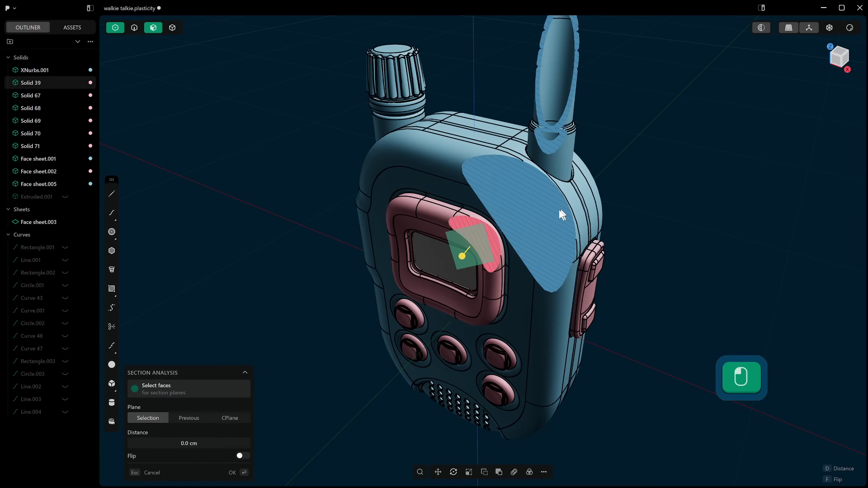
mouse_move(461, 257)
left_mouse_down()
mouse_move(473, 236)
mouse_move(461, 269)
mouse_move(471, 254)
left_mouse_up()
key("Escape")
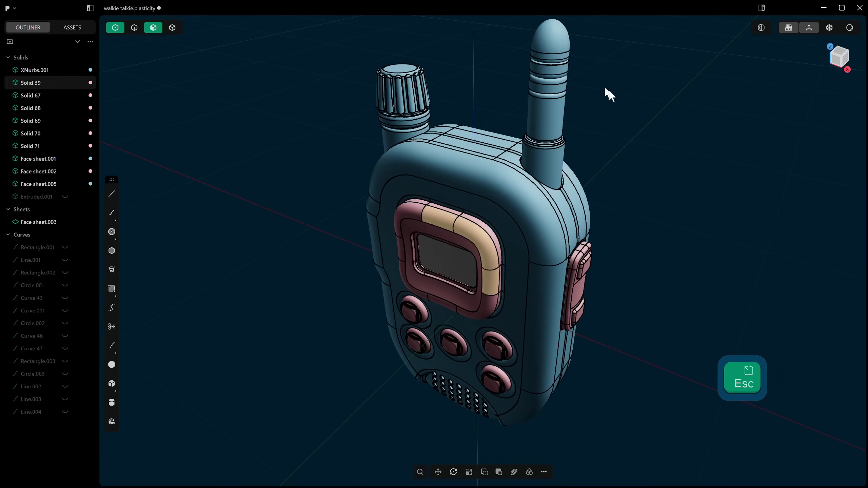
- Section the model from only the display frame's upper-right corner face, with the plane at about -0.041 cm, and inspect the cut
left_click(561, 43)
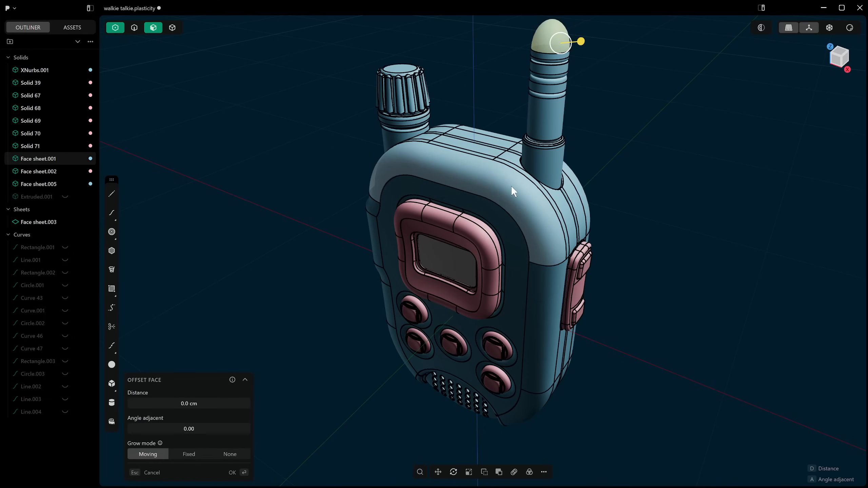
left_click(469, 231)
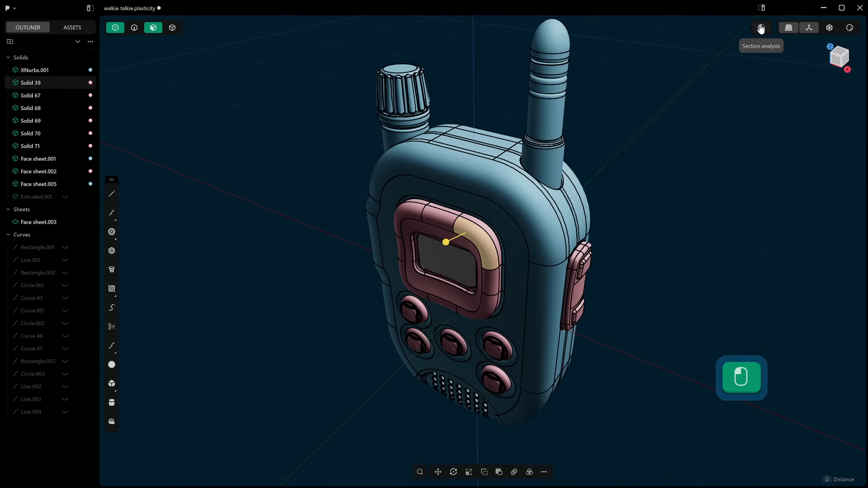
left_click(761, 29)
left_click(480, 247)
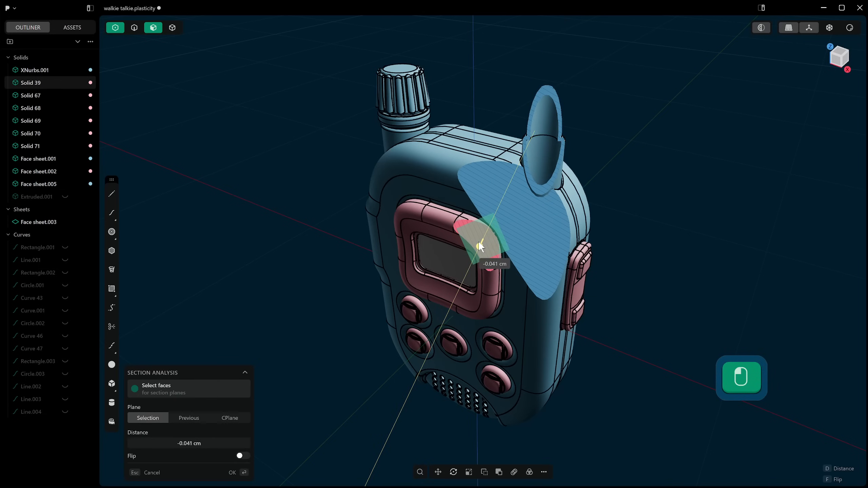
scroll(484, 236, "up", 10)
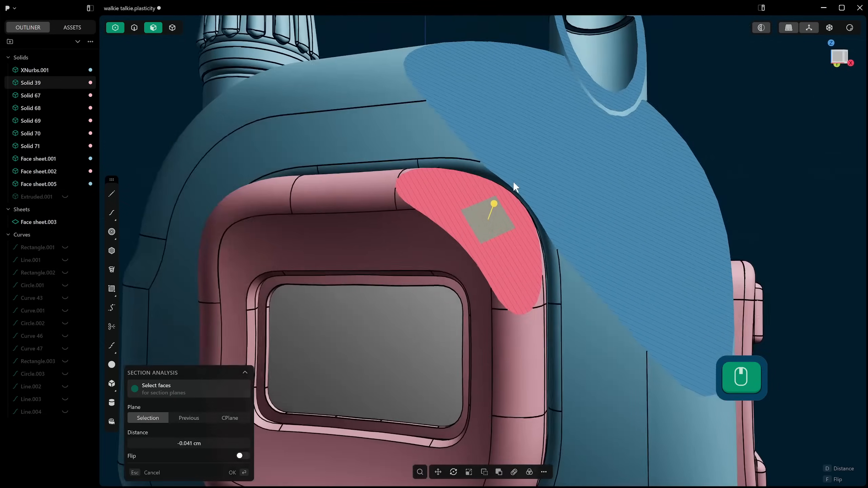
middle_click_drag(392, 199, 414, 202)
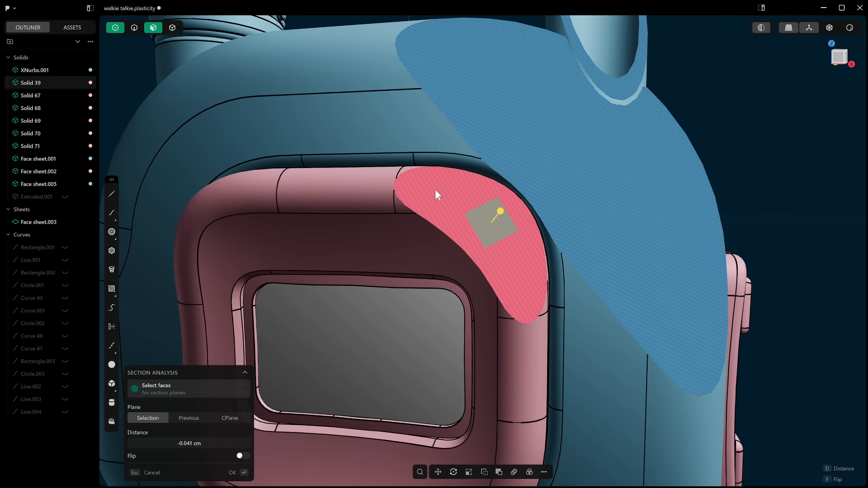
middle_click_drag(560, 135, 563, 173)
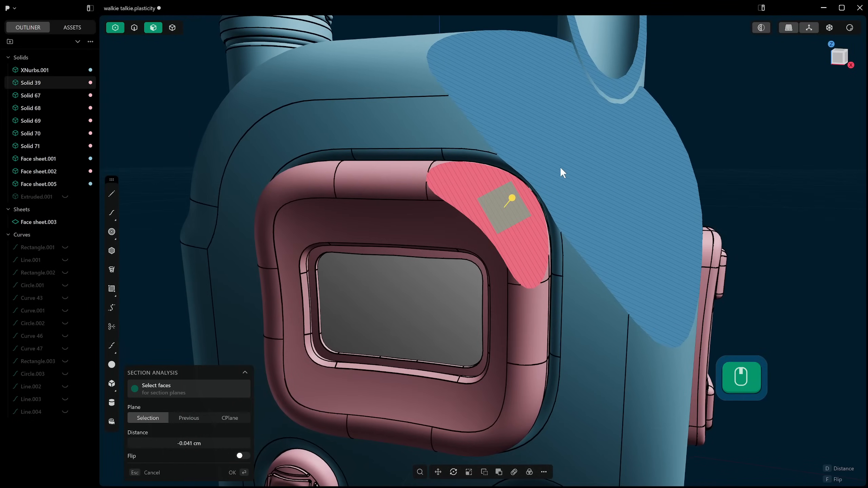
- Move the section plane to about -0.052 cm and turn off Section Analysis
left_click_drag(510, 196, 509, 200)
middle_click_drag(570, 158, 525, 180)
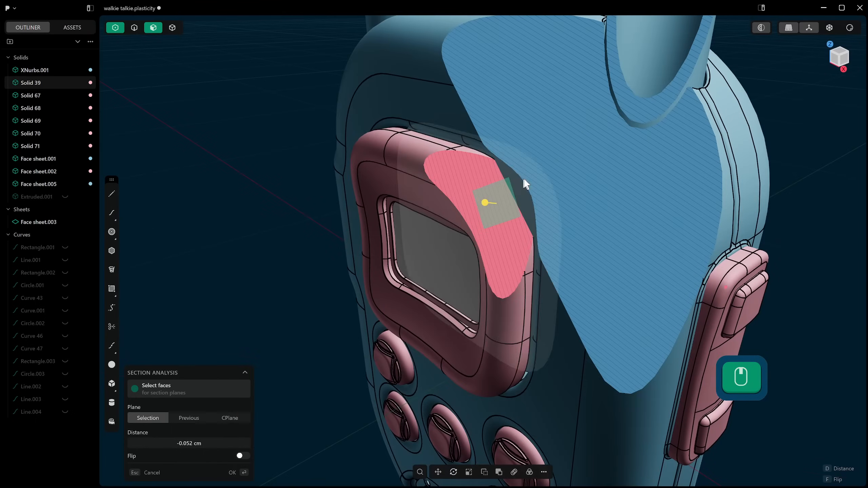
left_click(762, 28)
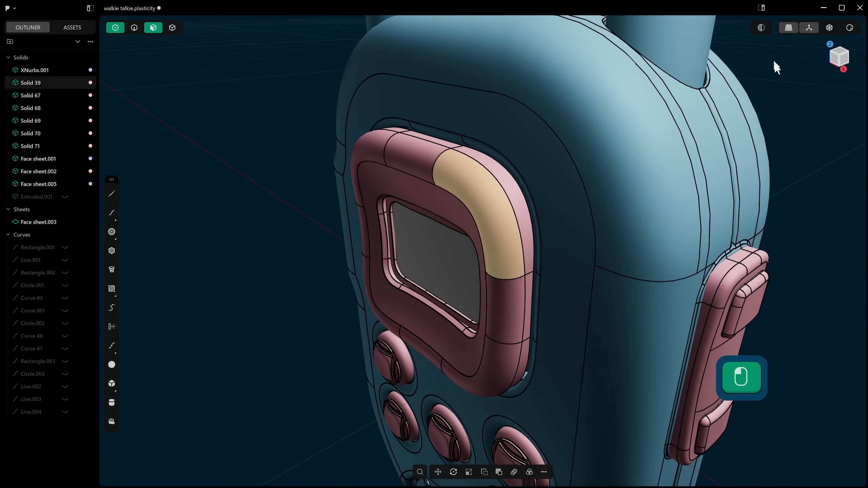
scroll(772, 159, "down", 3)
middle_click_drag(772, 159, 527, 169, "shift")
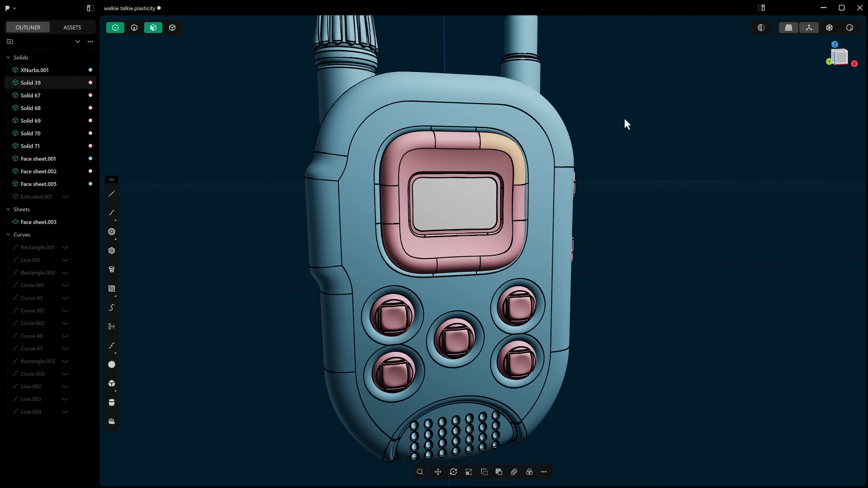
- Examine the walkie talkie's display, antenna base and side buttons up close from several angles, checking how the view pivots
scroll(541, 205, "down", 6)
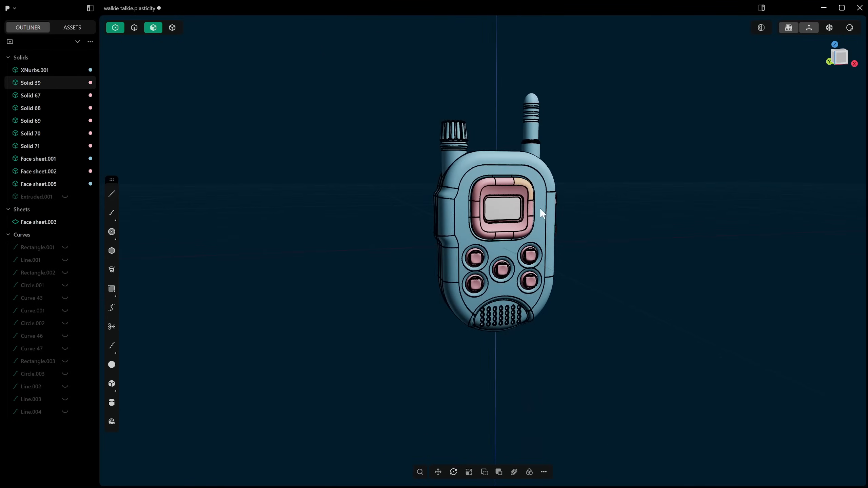
middle_click_drag(529, 219, 548, 216)
scroll(548, 215, "up", 5, "shift")
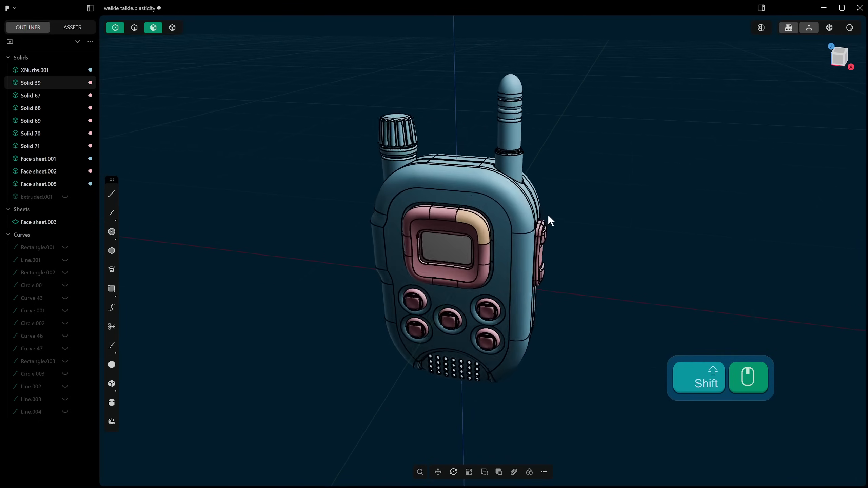
scroll(550, 198, "up", 3, "shift")
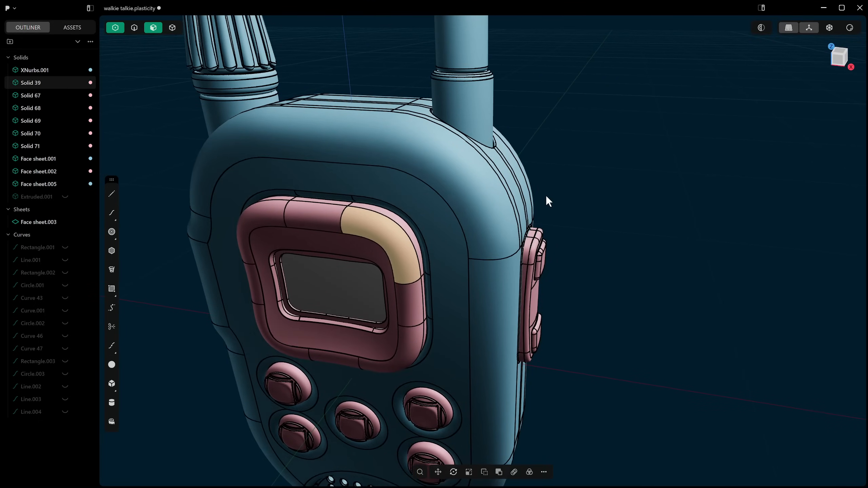
scroll(543, 173, "down", 3)
mouse_move(542, 174)
middle_mouse_down()
mouse_move(519, 175)
mouse_move(546, 175)
middle_mouse_up()
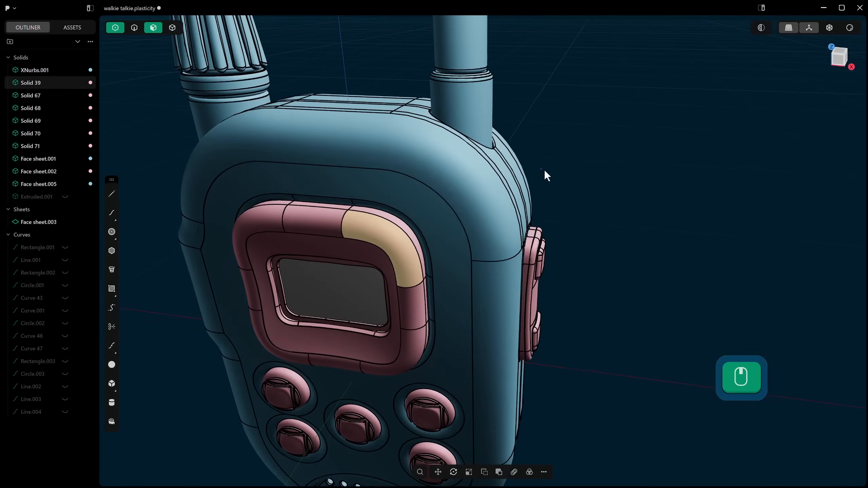
scroll(557, 171, "up", 5)
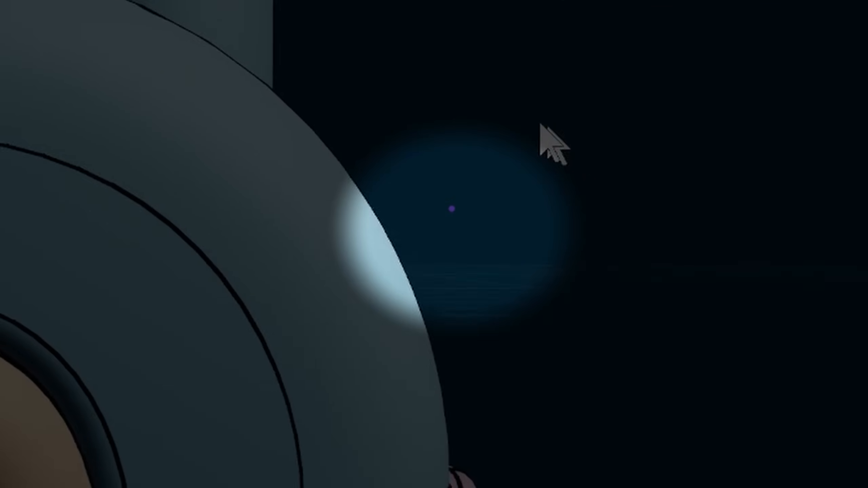
middle_click_drag(500, 28, 598, 108)
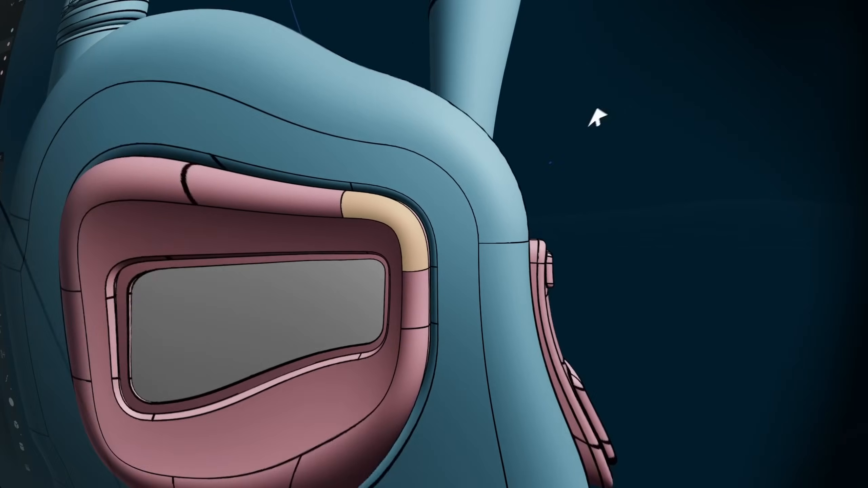
middle_click_drag(356, 93, 552, 94)
middle_click_drag(382, 86, 460, 86)
middle_click_drag(378, 82, 456, 86)
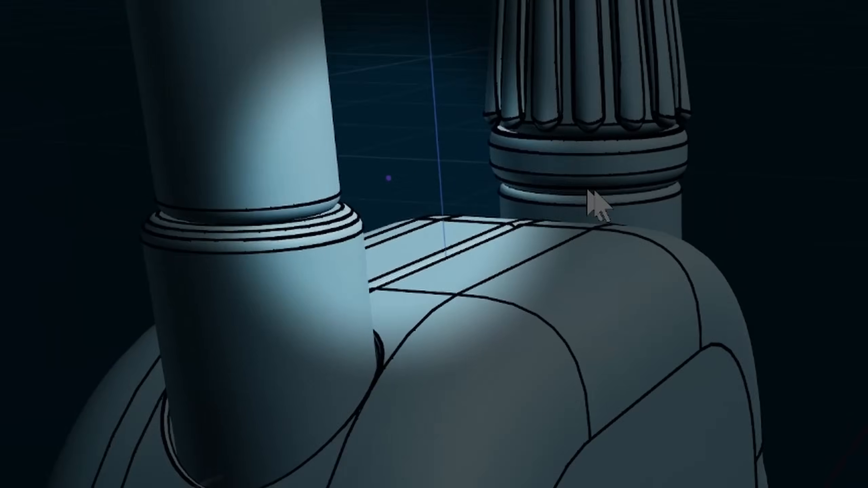
middle_click_drag(595, 206, 785, 210)
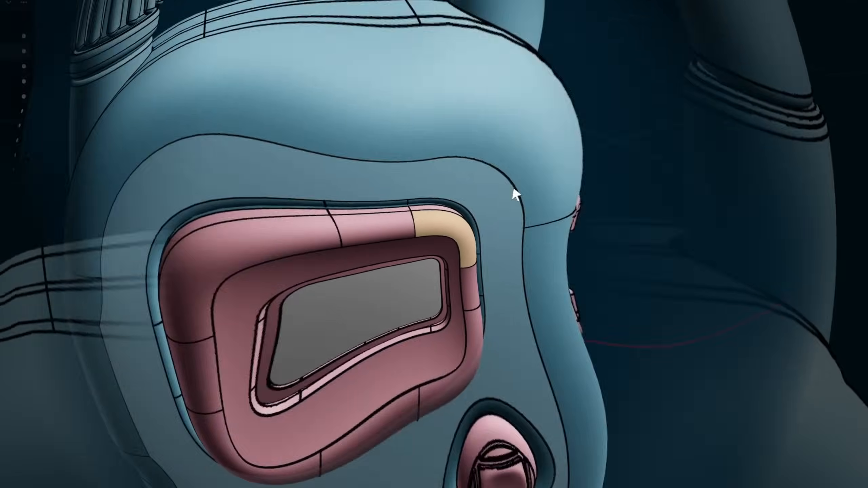
middle_click_drag(512, 187, 847, 203)
middle_click_drag(747, 190, 738, 189)
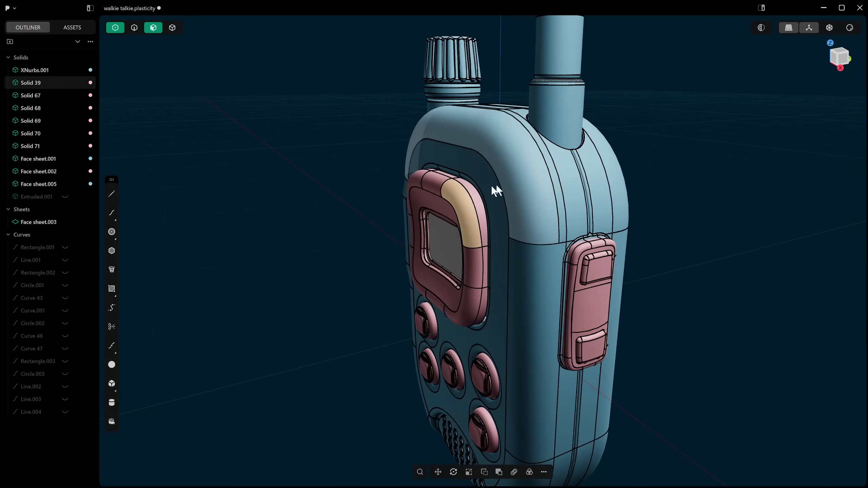
middle_click_drag(407, 174, 511, 177)
- Select a face on the upper-left pink button of the keypad and leave the Offset Face command
left_click(441, 323)
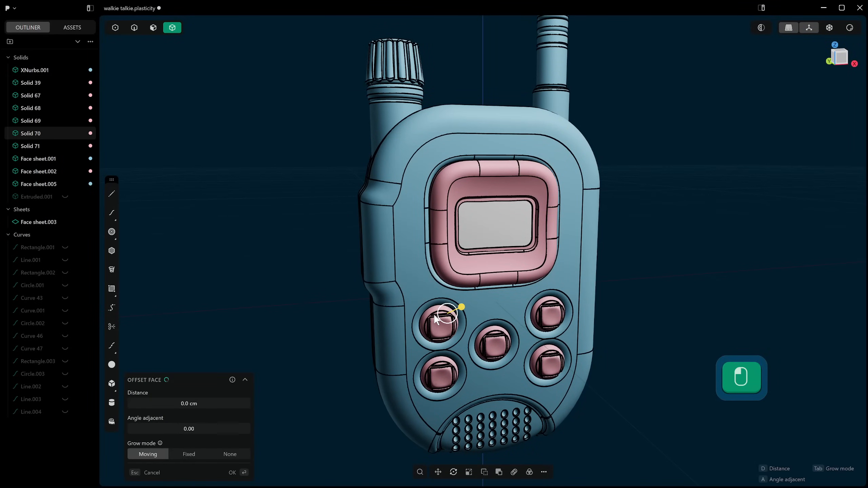
middle_click_drag(434, 314, 487, 281)
key("Escape")
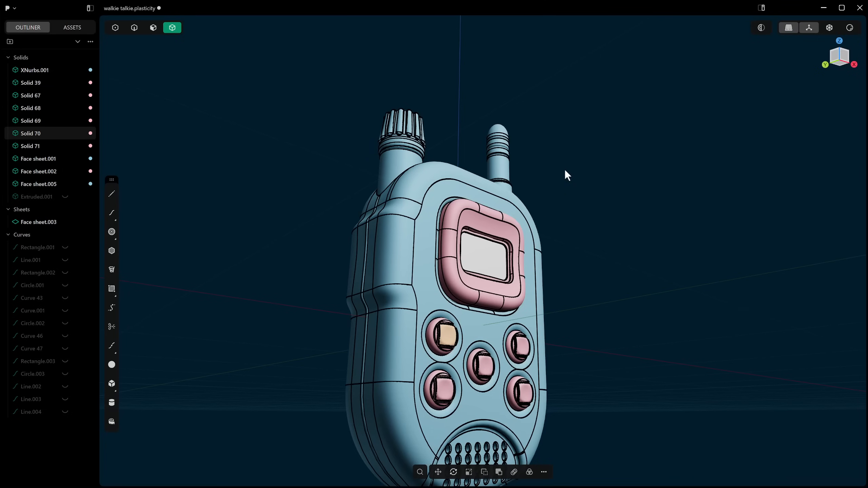
- Hide all the walkie talkie solids and the remaining display face sheet
middle_click_drag(564, 190, 523, 242)
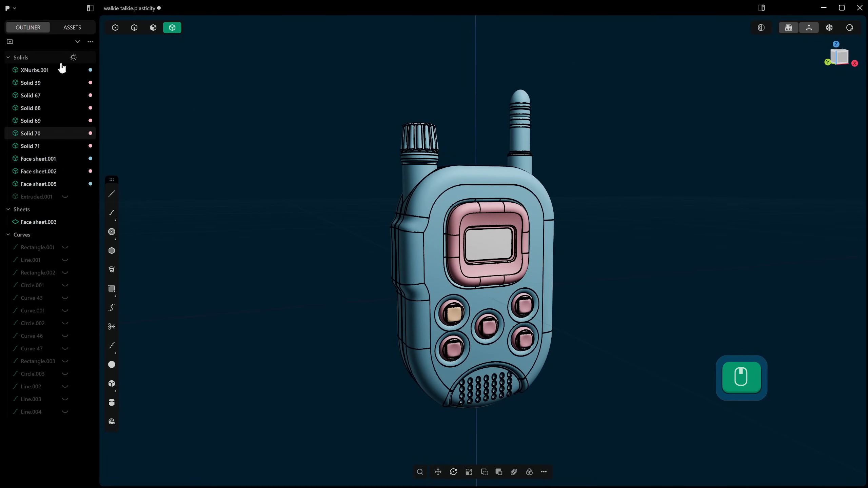
left_click(32, 60)
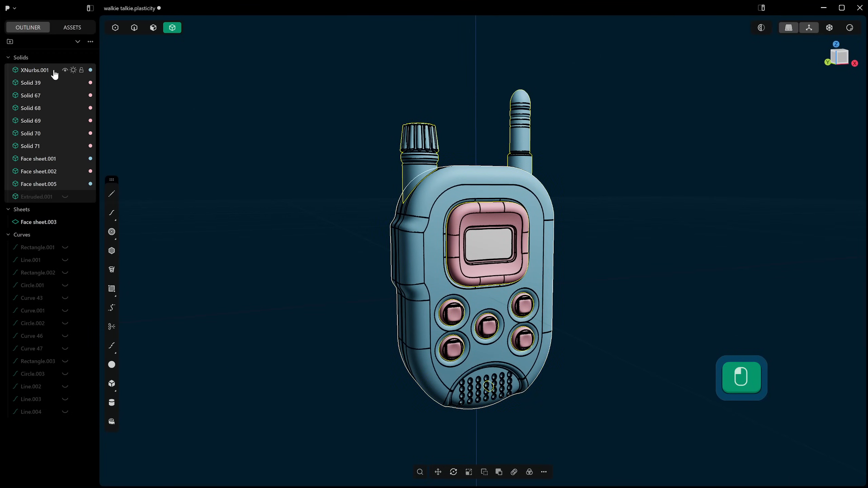
key("g")
key("Escape")
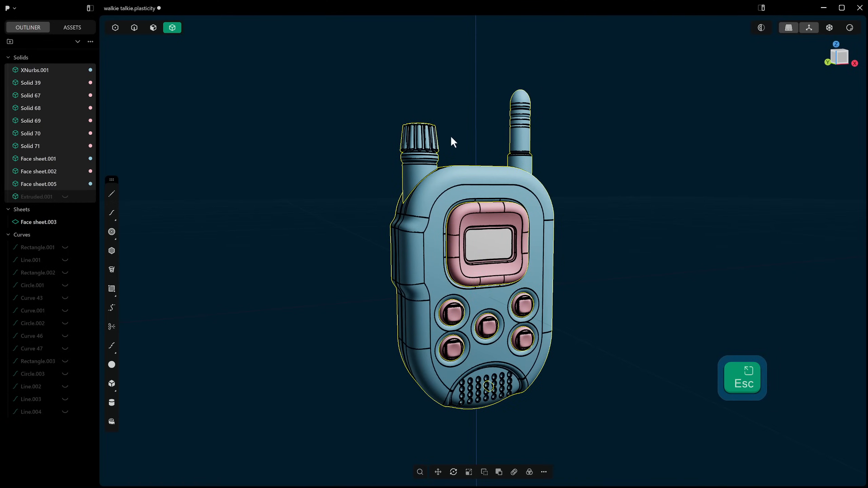
key("h")
middle_click_drag(490, 167, 487, 218)
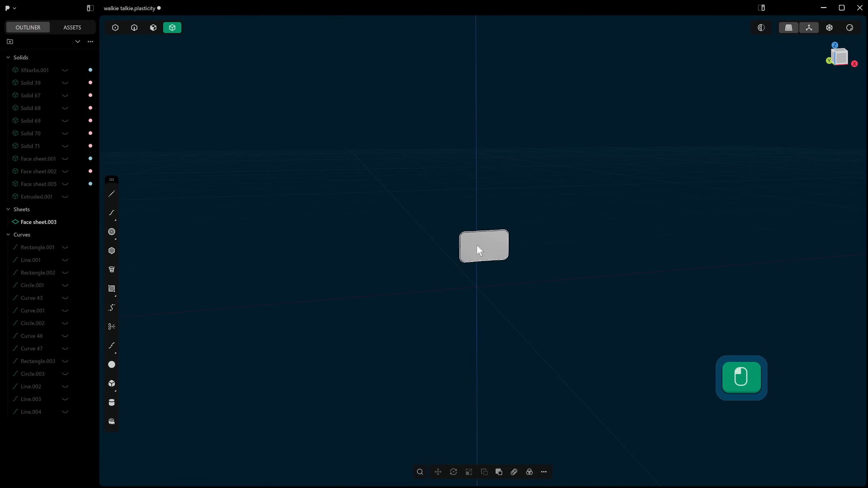
left_click(477, 254)
key("h")
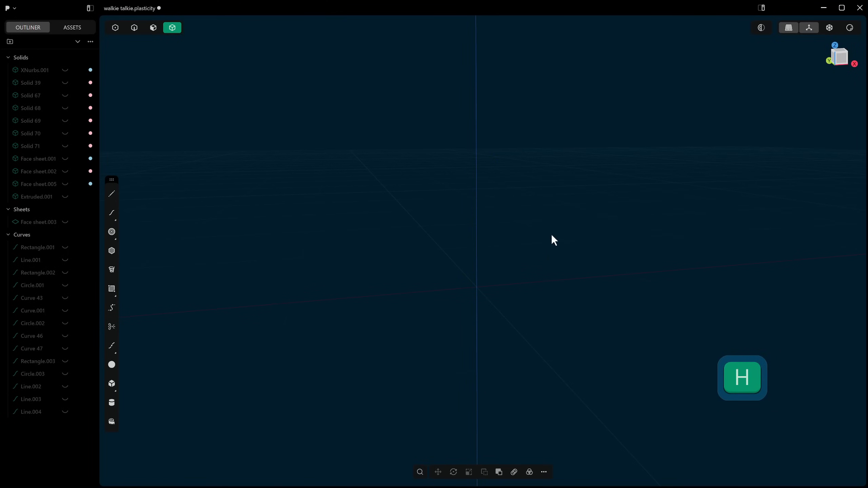
- Bring up the radial add menu and start the Corner Rectangle command from it
middle_click_drag(553, 241, 475, 216)
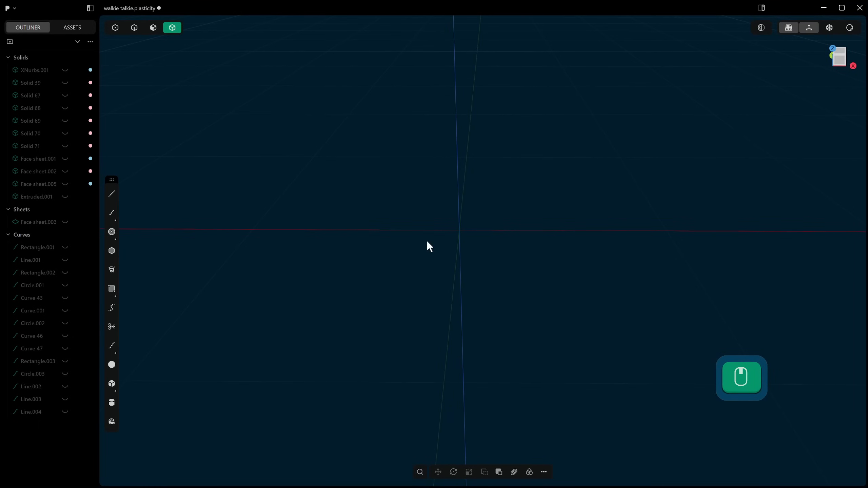
key("shift+a")
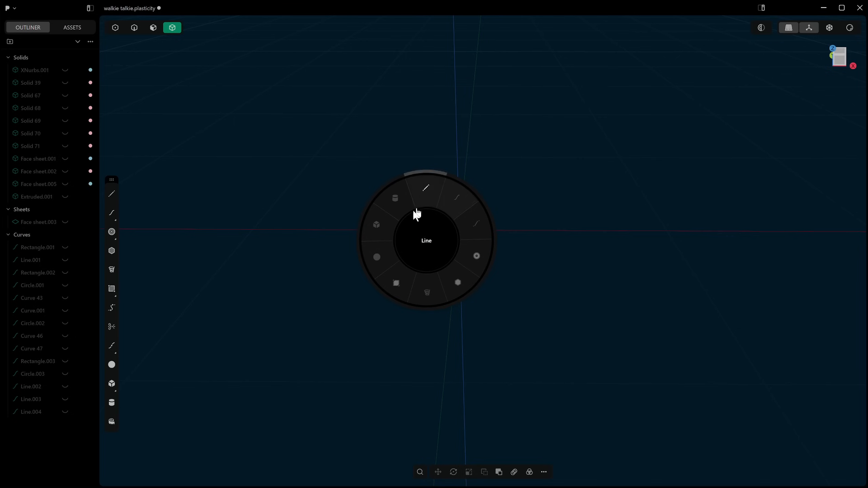
left_click(408, 282)
- Switch to Radial Menu Builder and reposition its window so the whole interface fits on screen
key("super")
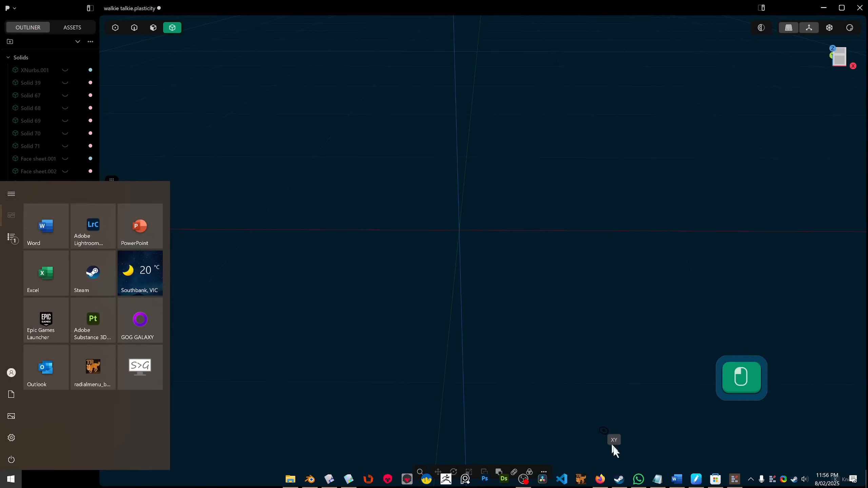
left_click(435, 163)
left_click(434, 164)
key("Escape")
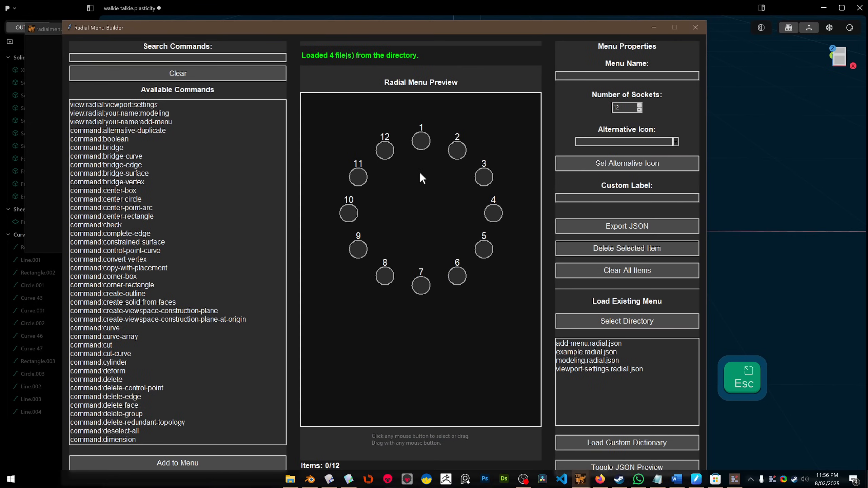
left_click_drag(440, 25, 494, 5)
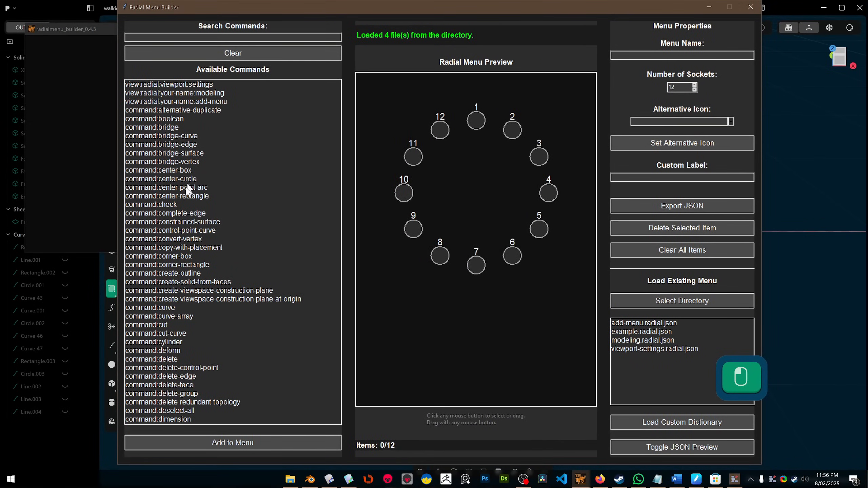
- Add Create outline, Delete, Delete redundant topology, Dimension, Cut curve and two more Create outline commands to the radial menu
double_click(161, 273)
left_click(164, 333)
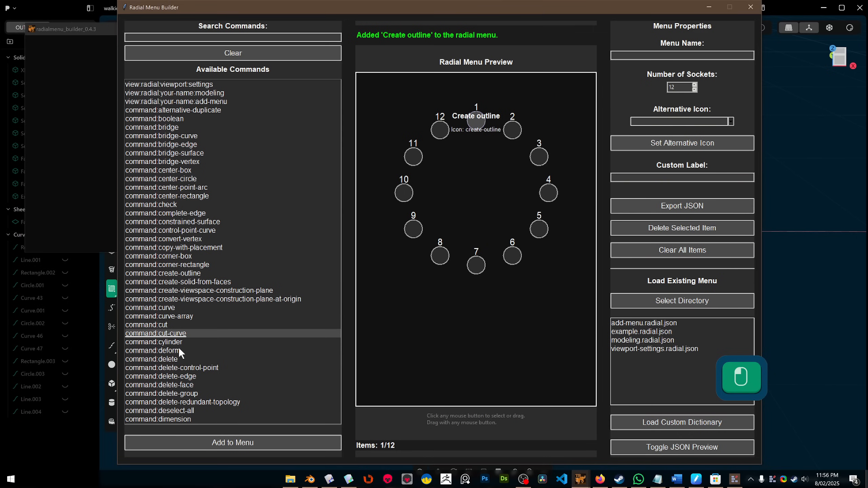
double_click(181, 359)
double_click(184, 402)
double_click(175, 419)
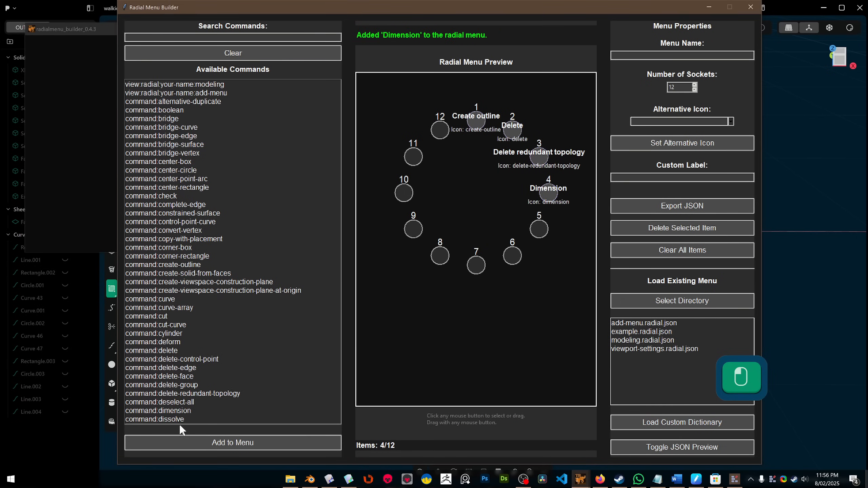
double_click(184, 324)
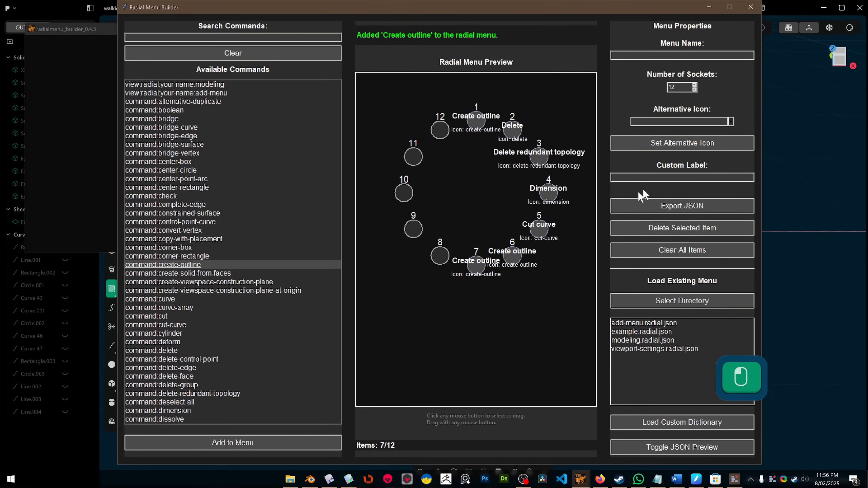
- Reduce the radial menu to 7 sockets and move Delete from socket 2 to socket 7
left_click(694, 90)
left_click(694, 90)
left_click(695, 90)
left_click(695, 89)
left_click(694, 89)
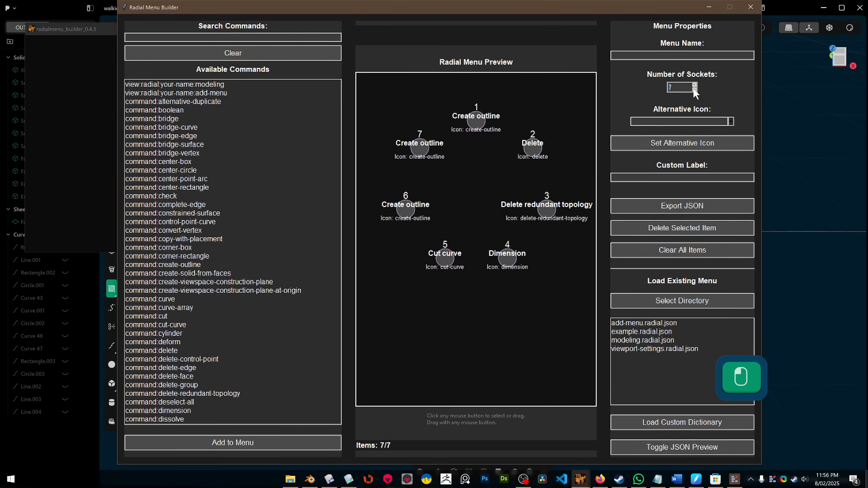
left_click_drag(539, 147, 429, 149)
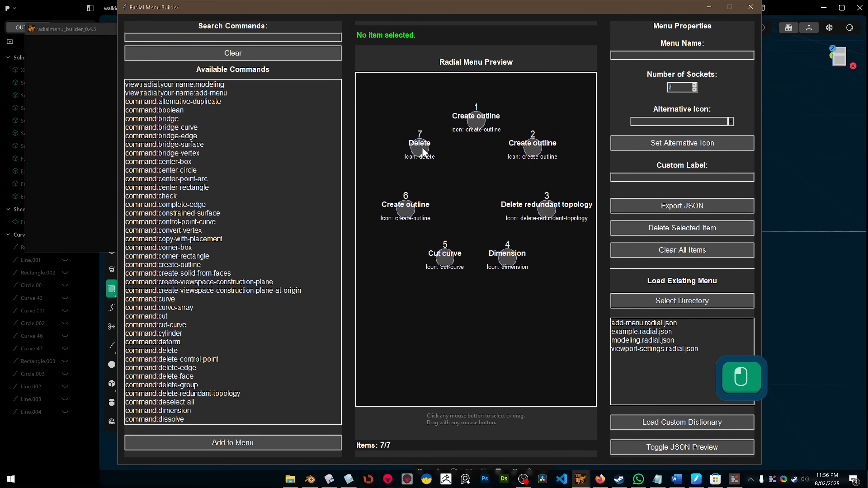
- Replace the Delete item in socket 7 with the nested modeling radial menu and label it MDLNG
left_click(422, 148)
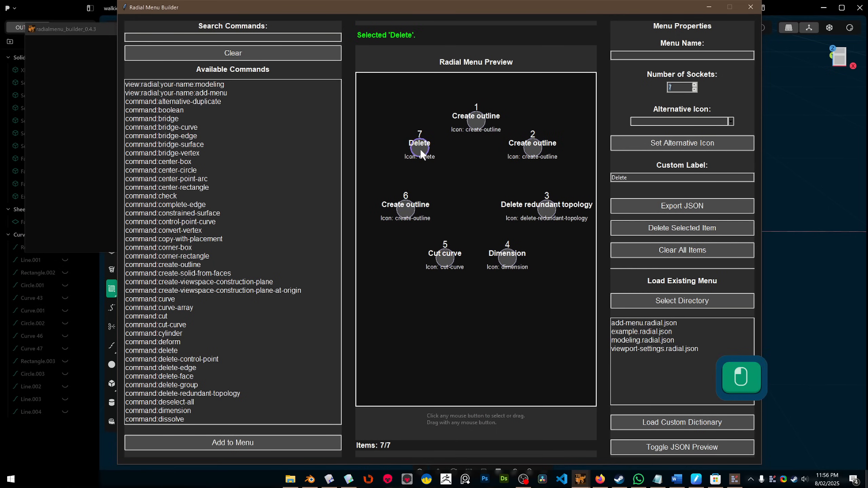
left_click(693, 230)
double_click(189, 85)
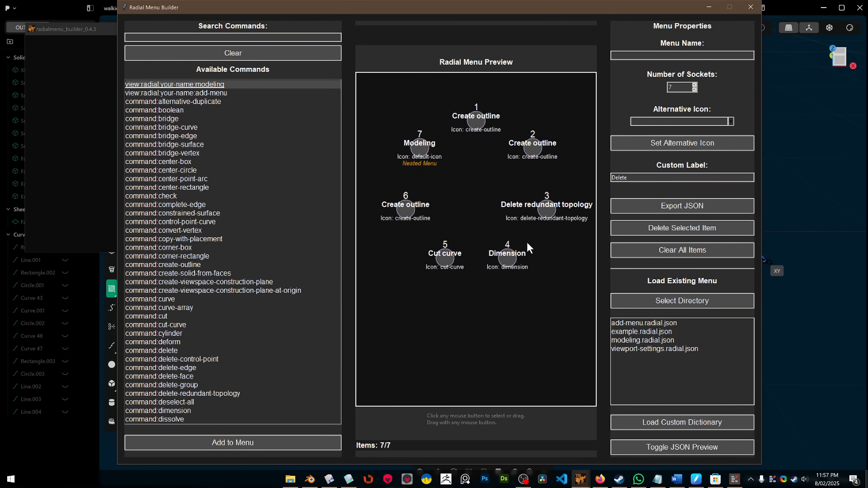
left_click(413, 146)
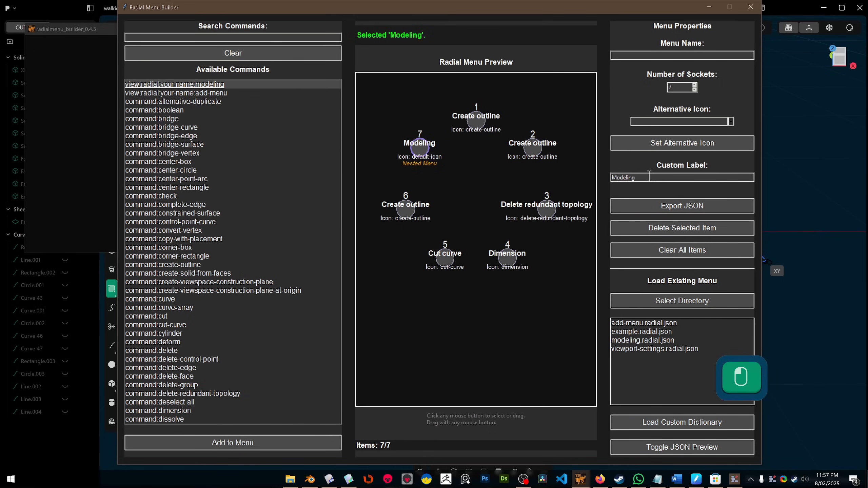
left_click_drag(649, 176, 609, 179)
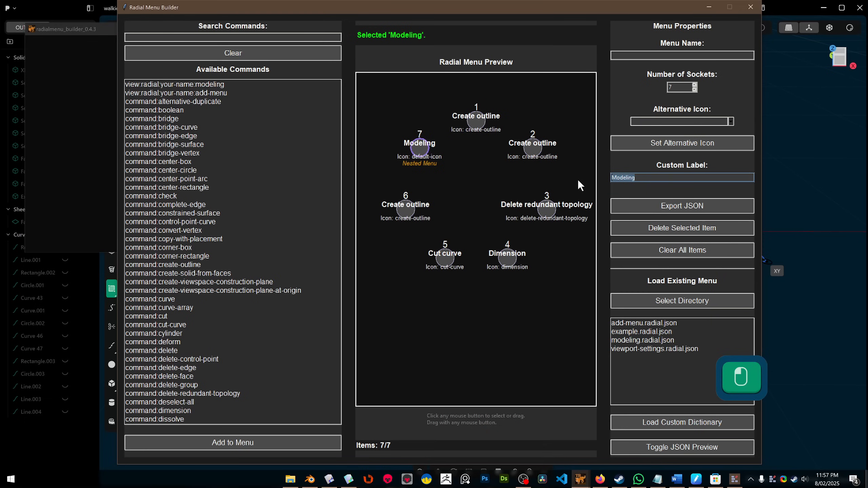
type("MDLNG")
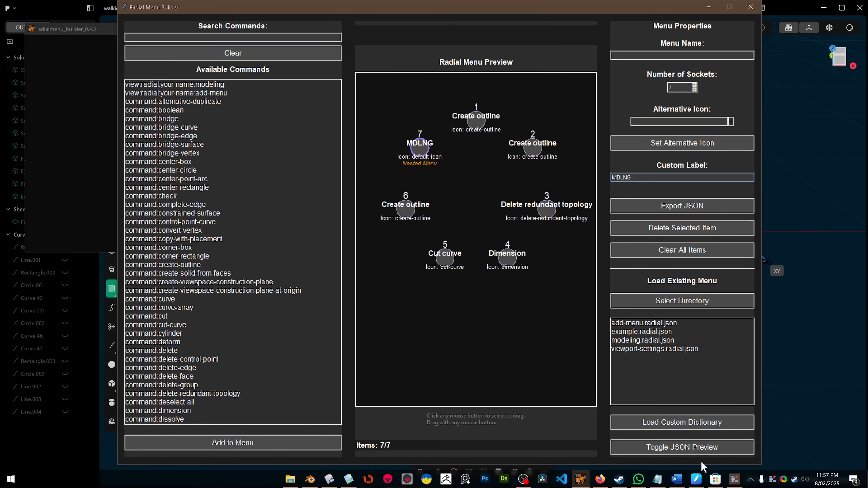
- Show the JSON preview and arrange it beside the builder window
left_click(697, 444)
left_click_drag(812, 24, 785, 85)
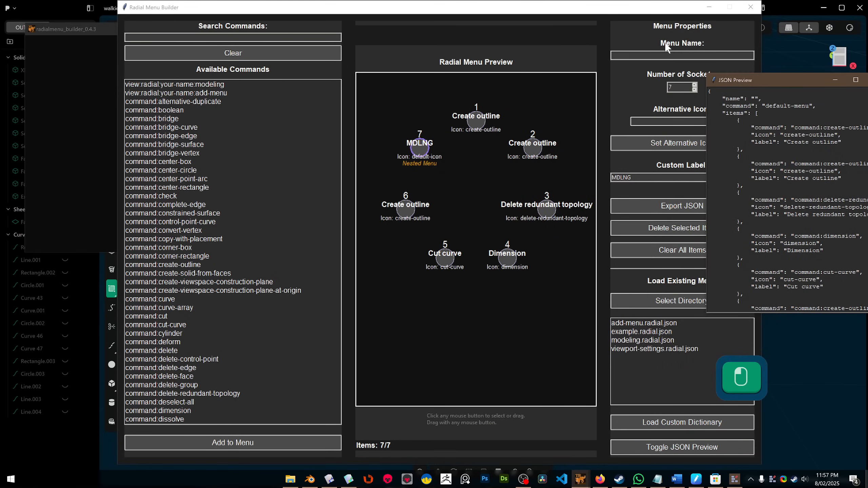
left_click_drag(649, 11, 580, 15)
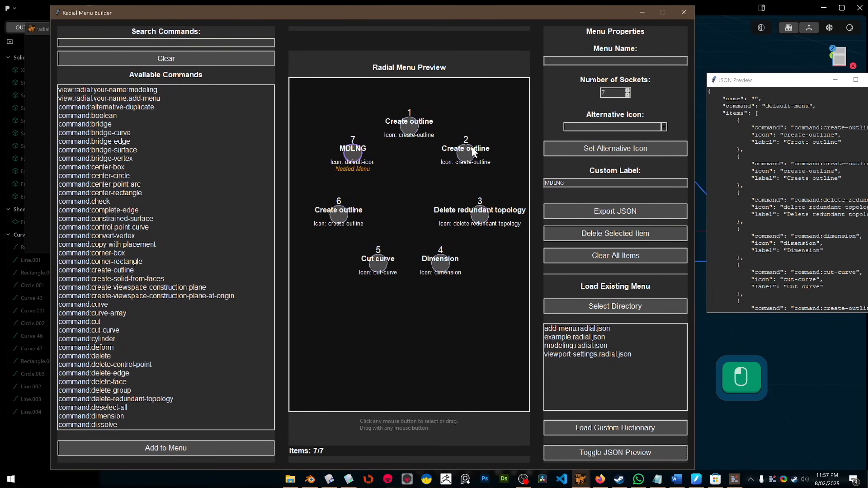
- Swap Create outline in socket 2 with Cut curve in socket 5, and give Cut curve the bridge-edge alternative icon
left_click_drag(472, 147, 387, 258)
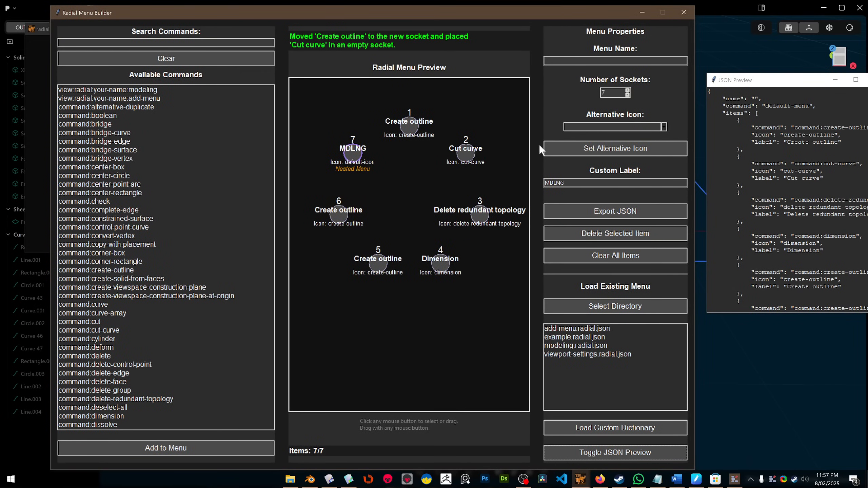
left_click(464, 152)
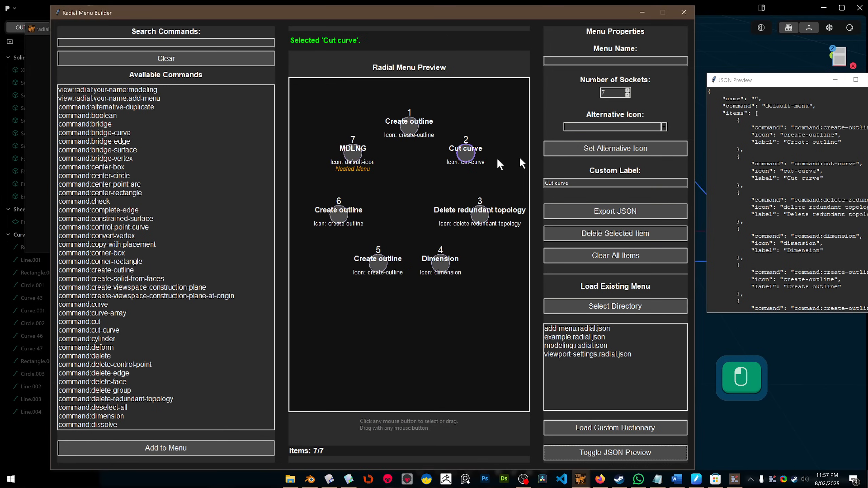
left_click(663, 126)
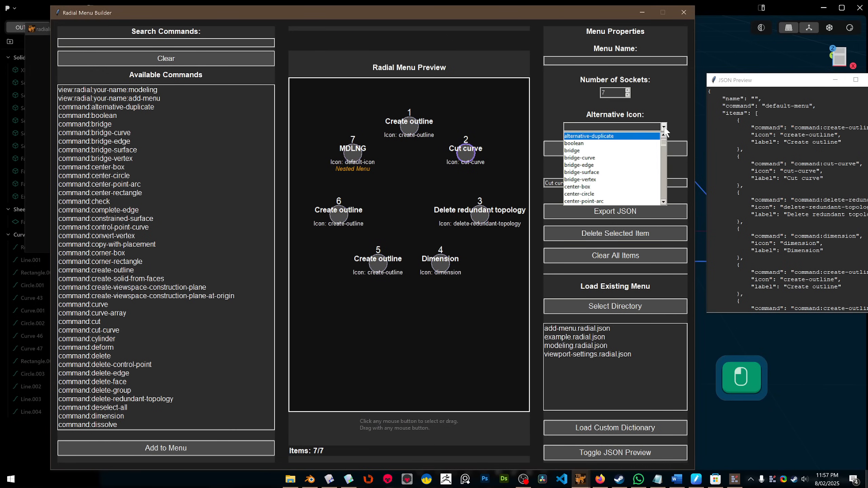
left_click(616, 167)
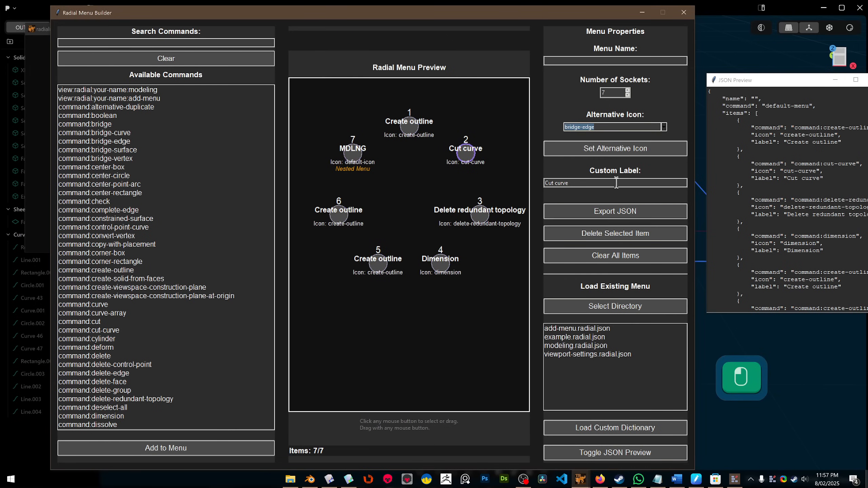
left_click(621, 151)
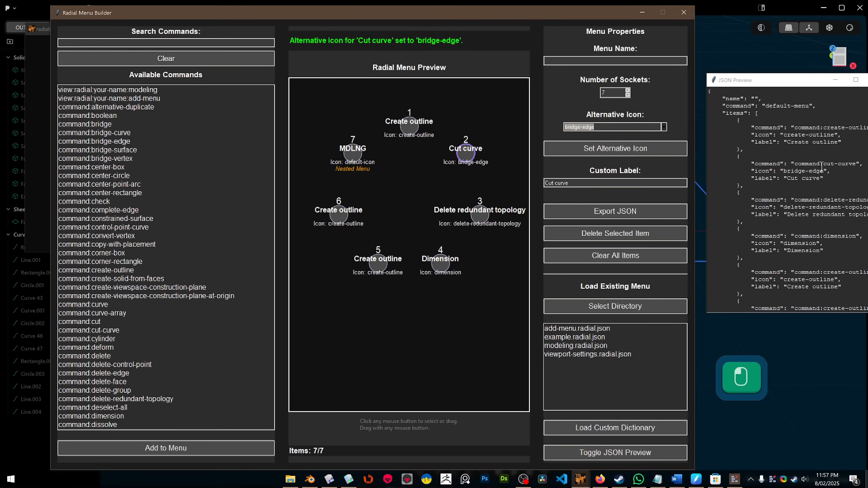
- Bring the JSON preview fully into view, then close it and Radial Menu Builder to return to Plasticity
left_click_drag(792, 83, 745, 82)
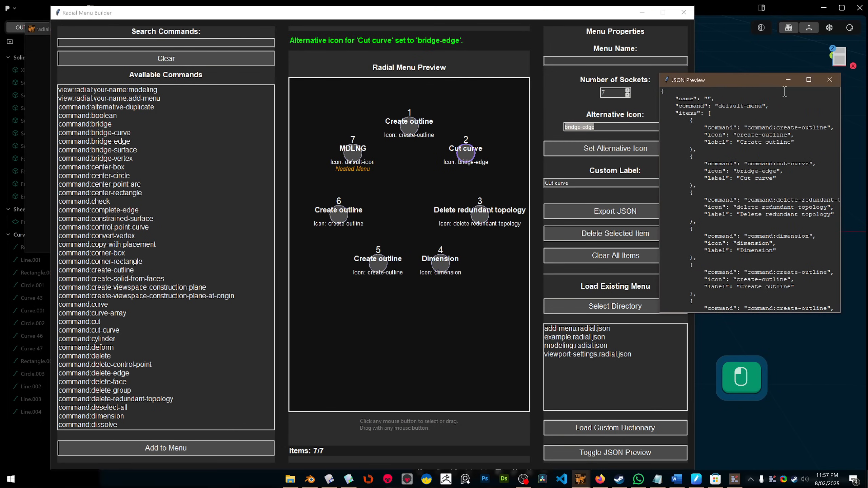
left_click(826, 83)
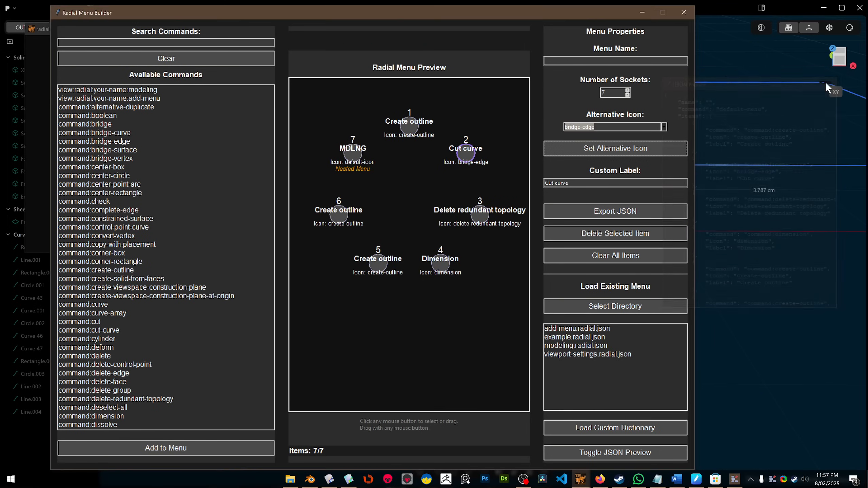
left_click(678, 13)
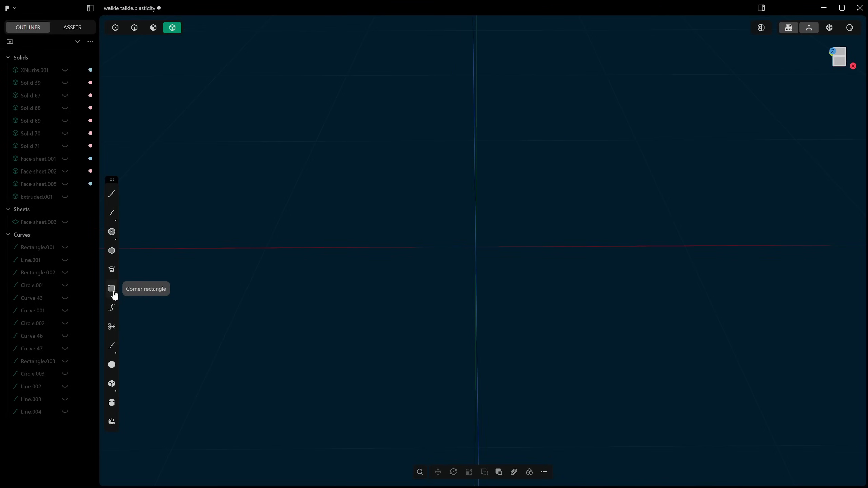
- Create a box centred on the origin with a 0.4 × 0.4 cm base, using the radial add menu
key("shift+a")
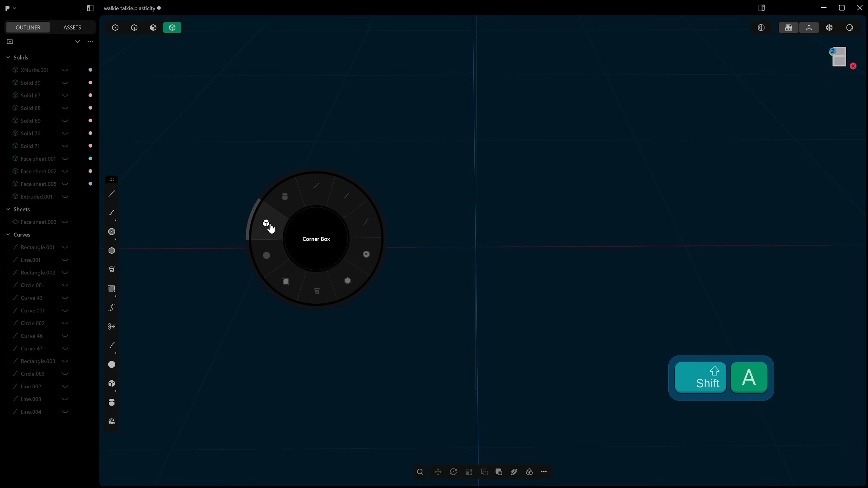
left_click(267, 226)
left_click(479, 248)
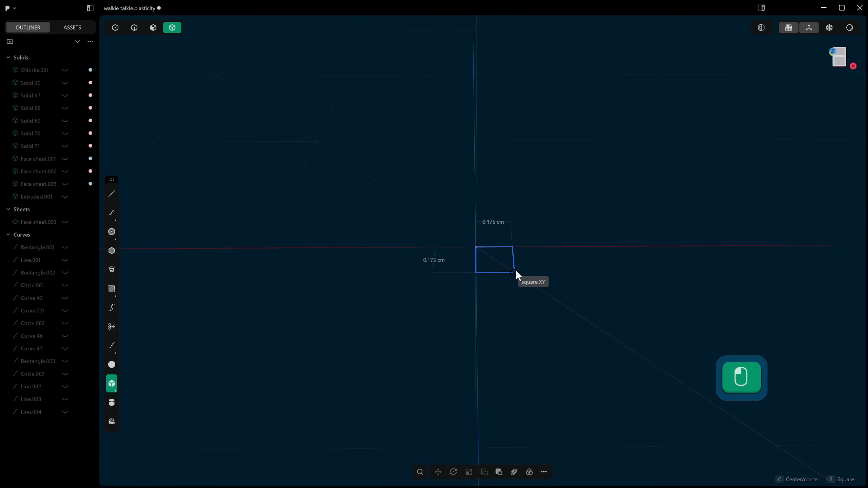
key("c")
left_click(520, 277)
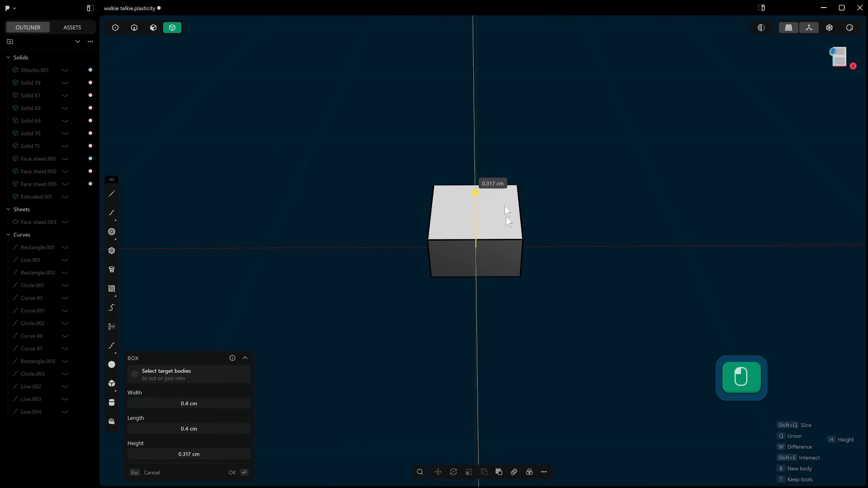
left_click(509, 243)
- Choose Solid as the selection mode from the radial selection wheel
mouse_move(510, 243)
middle_mouse_down()
mouse_move(506, 223)
mouse_move(502, 242)
middle_mouse_up()
key("w")
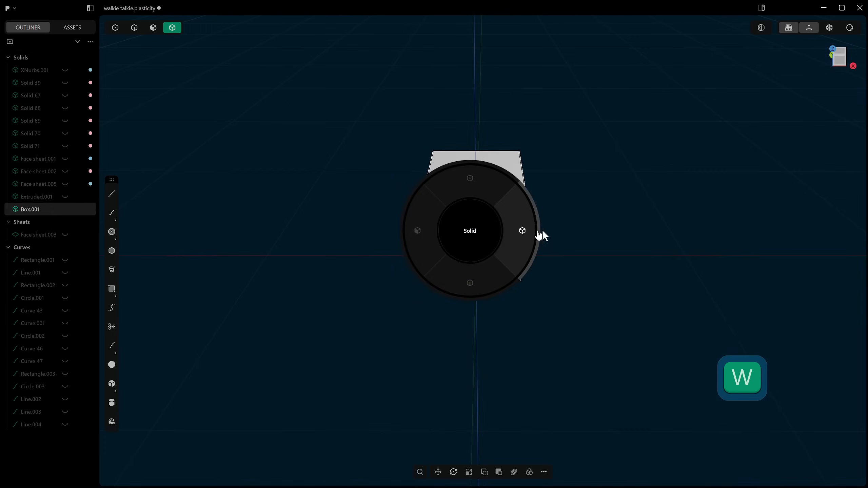
left_click(519, 195)
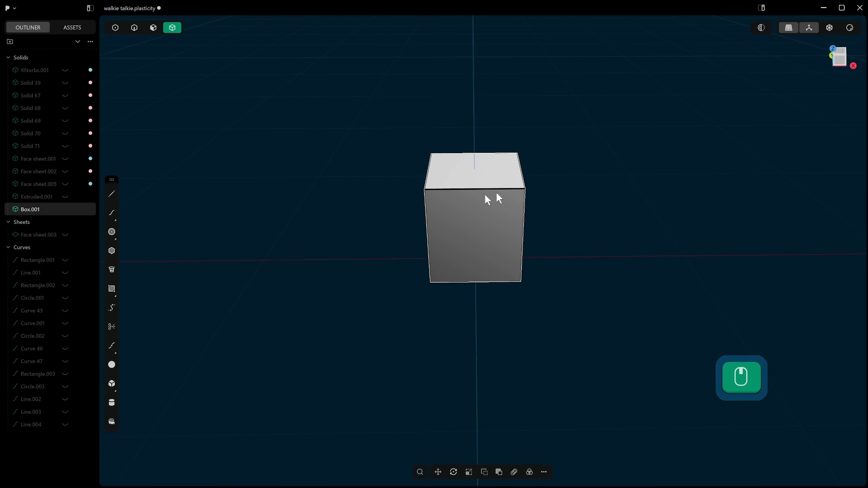
- Rotate the box about a pivot placed at the midpoint of its lower front edge
key("r")
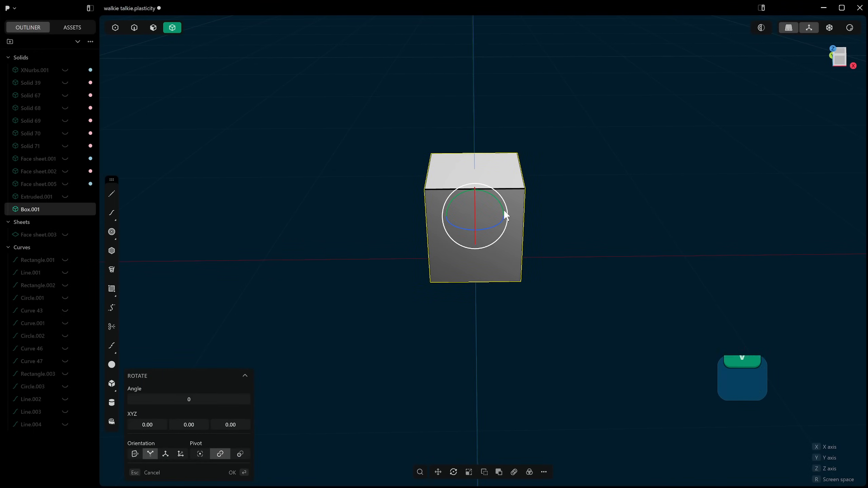
key("v")
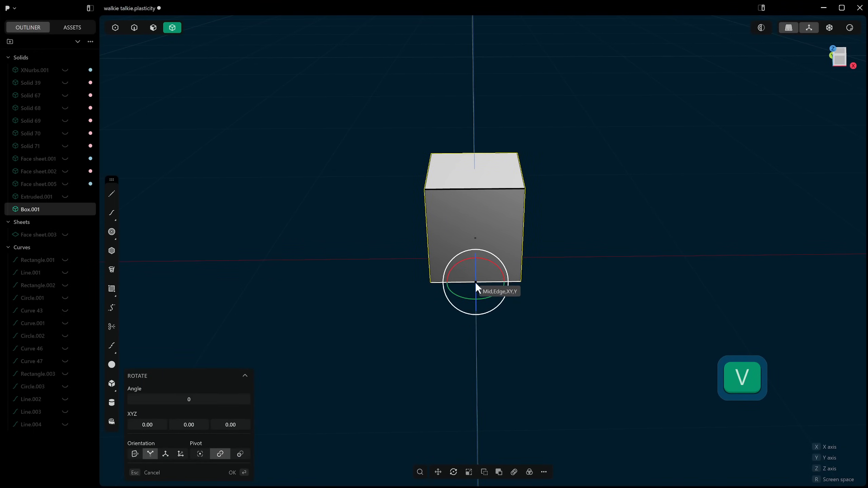
left_click(475, 282)
middle_click_drag(454, 294, 501, 301)
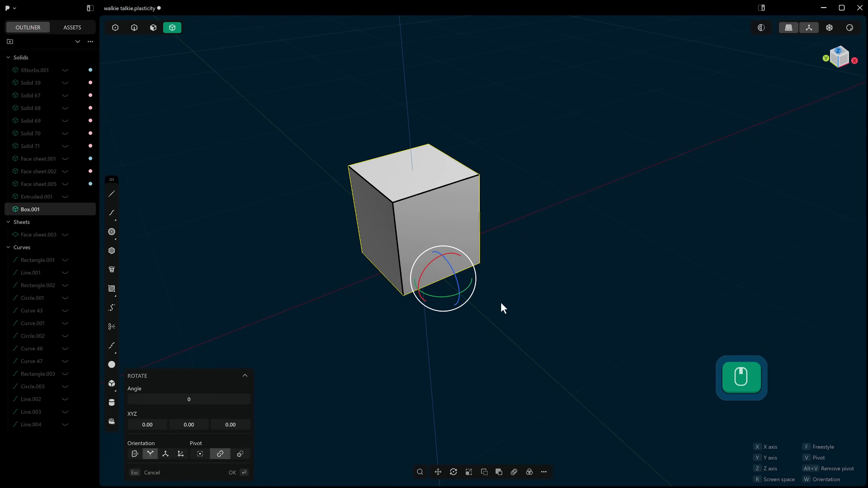
left_click_drag(458, 281, 460, 287)
left_click(565, 267)
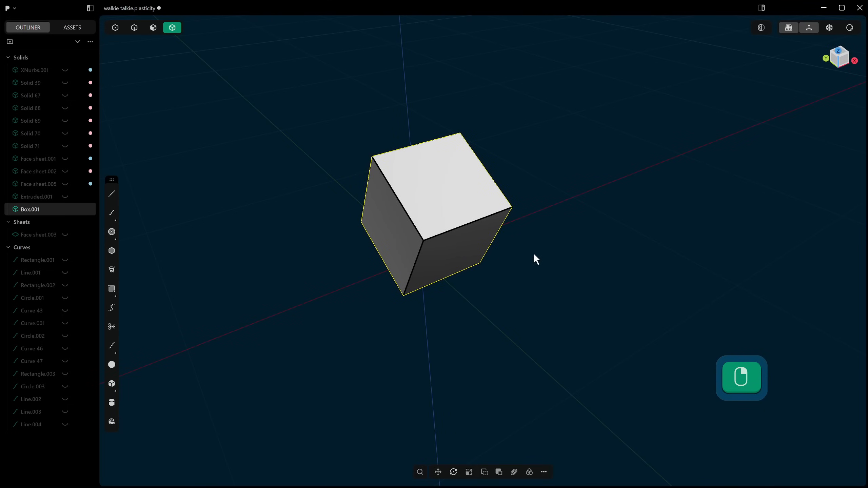
- Restart Rotate on the box to inspect its stored pivot, then cancel and undo the box's rotation
key("r")
mouse_move(458, 290)
middle_mouse_down()
mouse_move(426, 333)
mouse_move(465, 266)
mouse_move(459, 291)
mouse_move(473, 284)
middle_mouse_up()
scroll(431, 331, "up", 5)
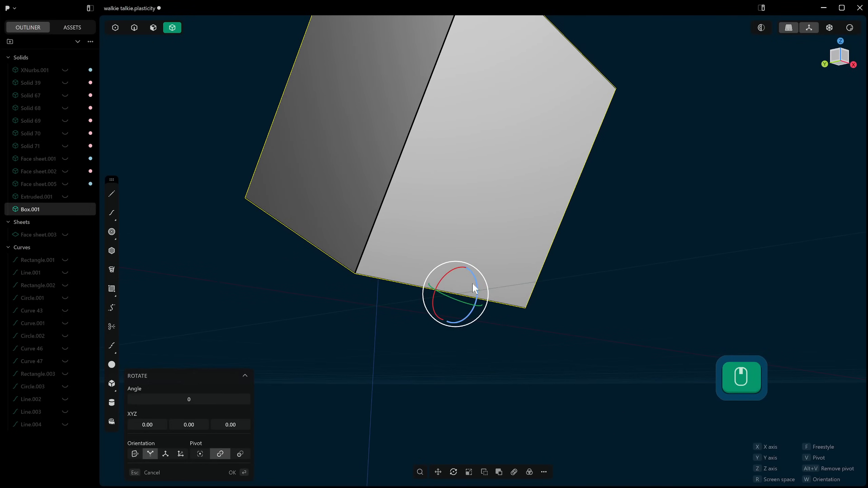
left_click_drag(475, 289, 473, 292)
key("Escape")
key("ctrl+z")
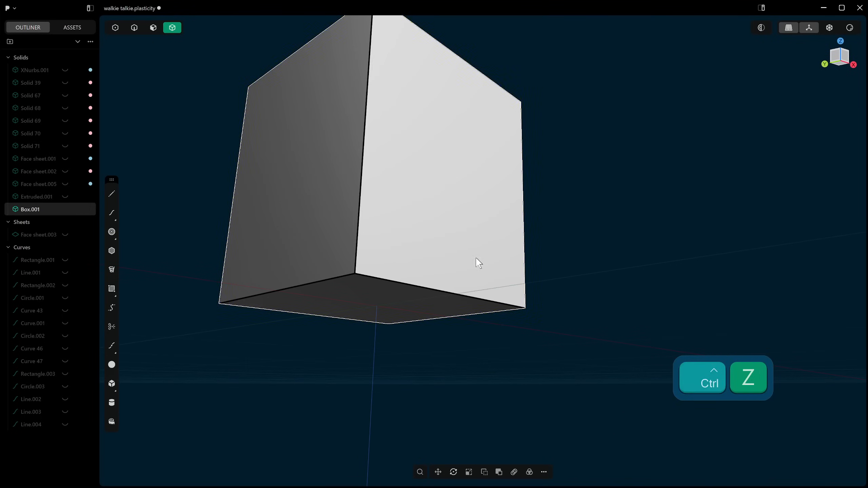
- Raise the box's top face with Offset Face and chamfer its vertical edges
middle_click_drag(476, 258, 457, 278)
middle_click_drag(457, 278, 436, 286, "shift")
scroll(447, 308, "down", 5)
key("3")
left_click(420, 226)
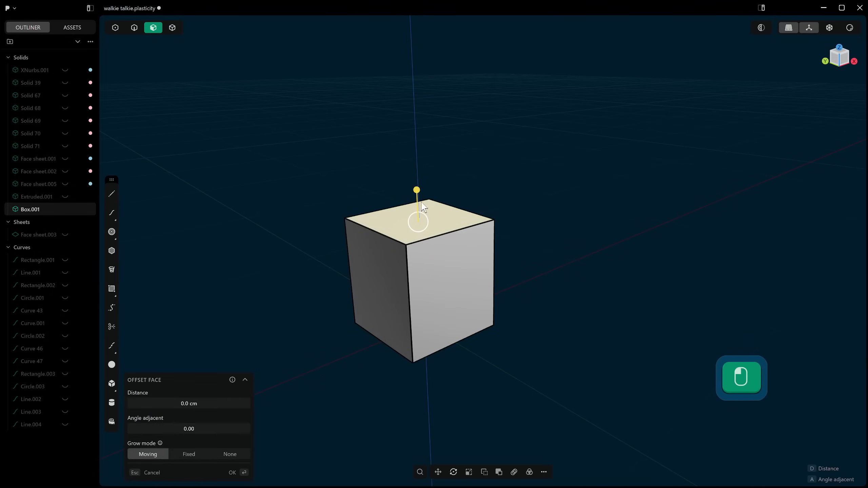
key("Escape")
left_click(423, 212)
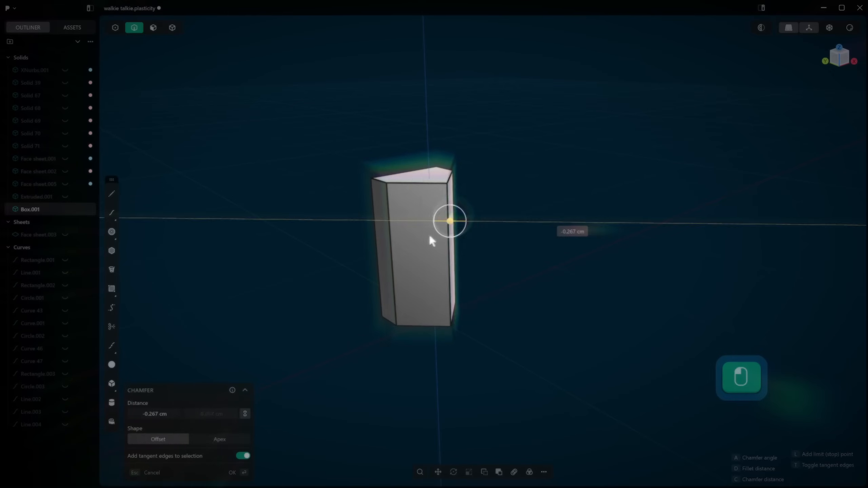
- Stack a copy of the chamfered solid on top of it and tilt the two solids against each other
key("z")
key("r")
left_click(485, 200)
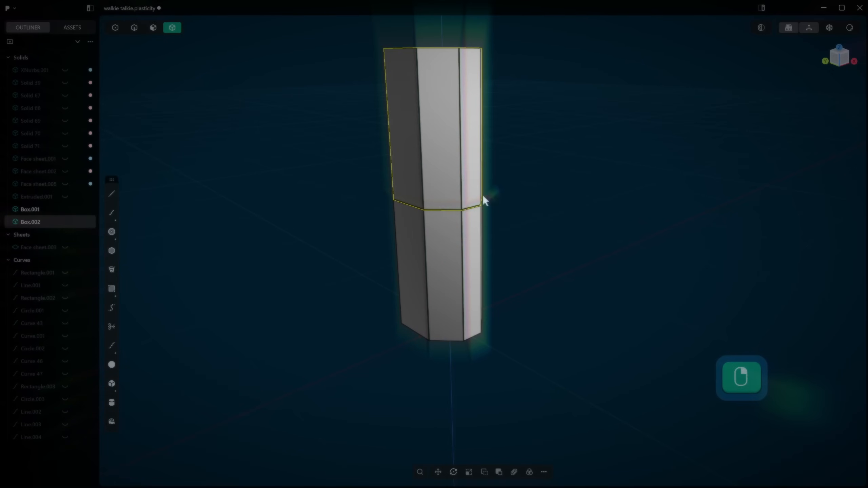
left_click(352, 185)
middle_click_drag(351, 185, 417, 257)
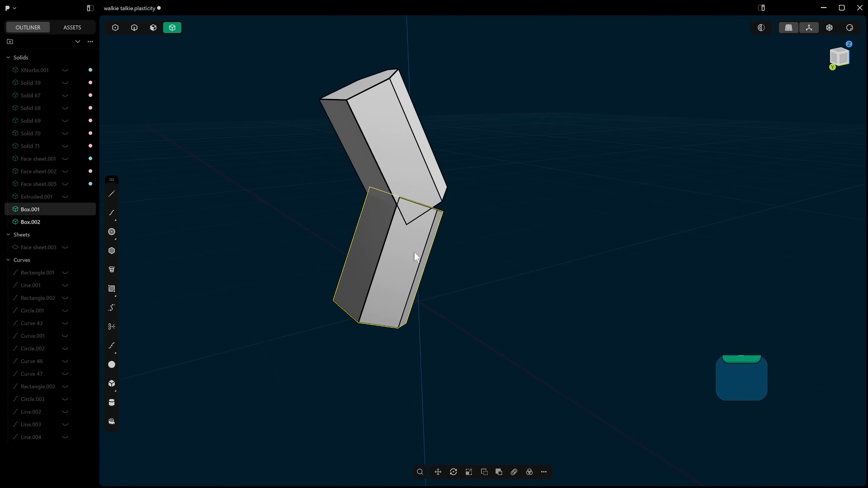
- Check the stored rotation pivots of the lower and upper solids with Rotate, cancelling the command each time
key("r")
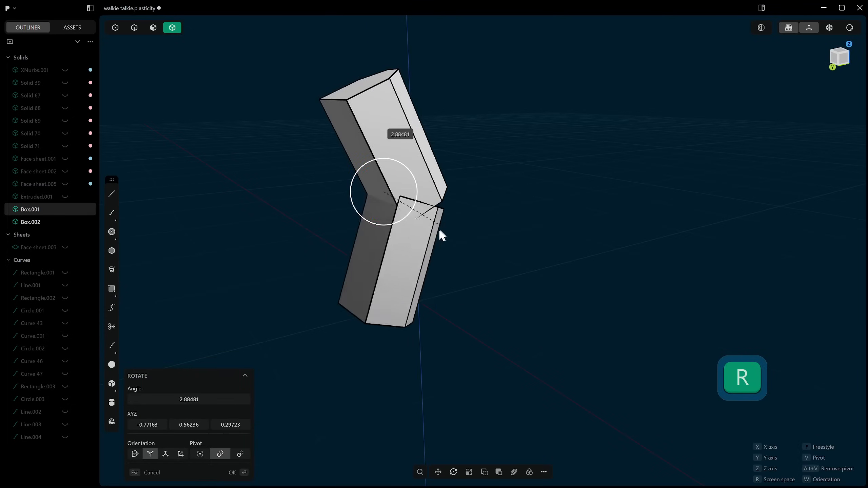
key("Escape")
left_click(431, 176)
key("r")
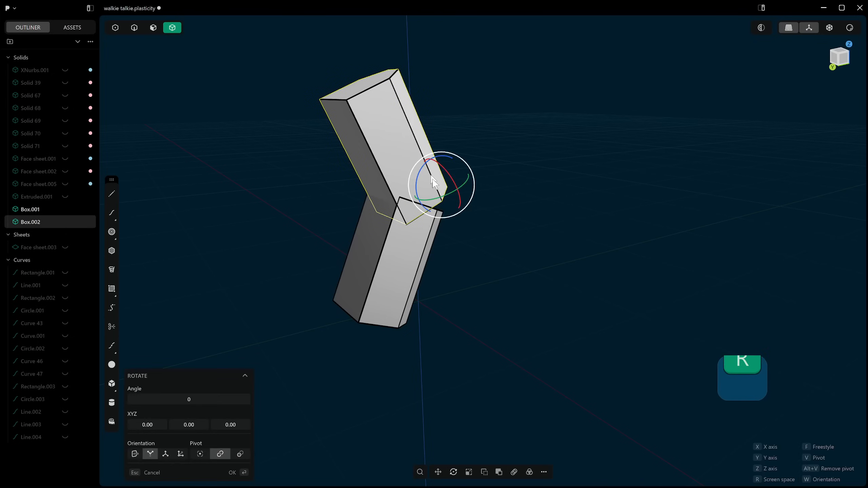
key("Escape")
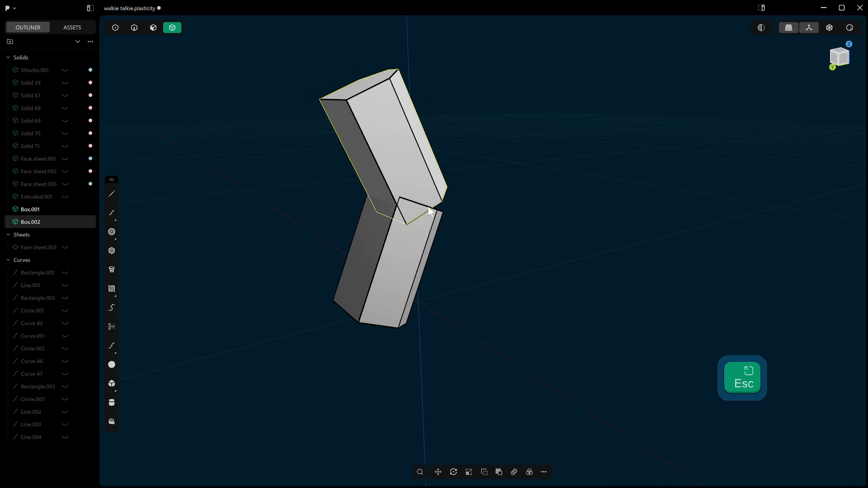
- Select both tilted solids and delete them
middle_click_drag(419, 220, 434, 290)
left_click(434, 290, "shift")
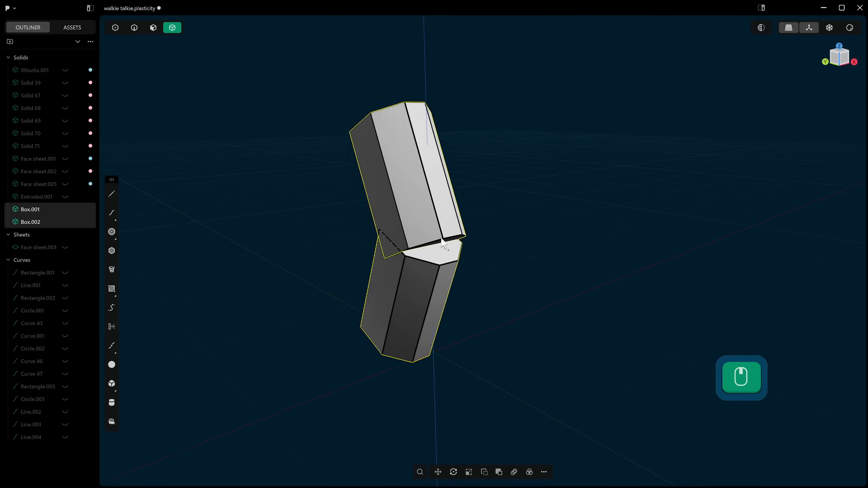
key("x")
- Show the sidebar with the shader, camera, grid, snapping and selection settings, and undo the deletion of both solids
middle_click_drag(459, 256, 470, 222, "shift")
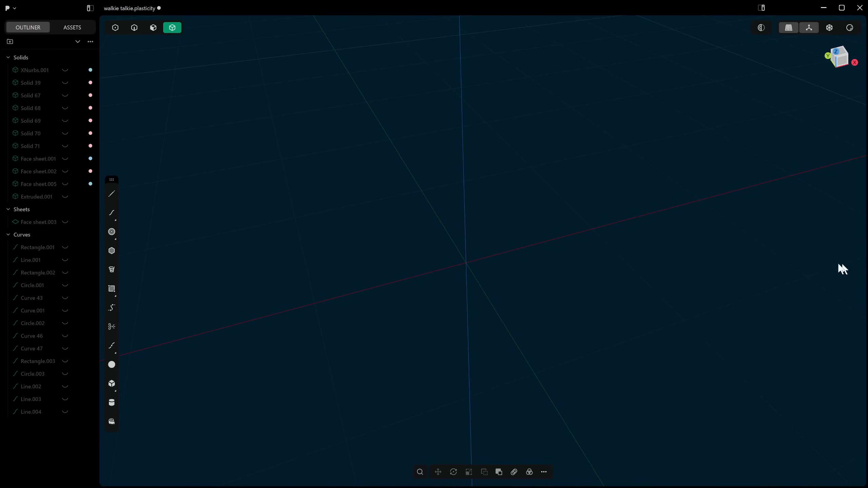
middle_click_drag(607, 304, 496, 270, "shift")
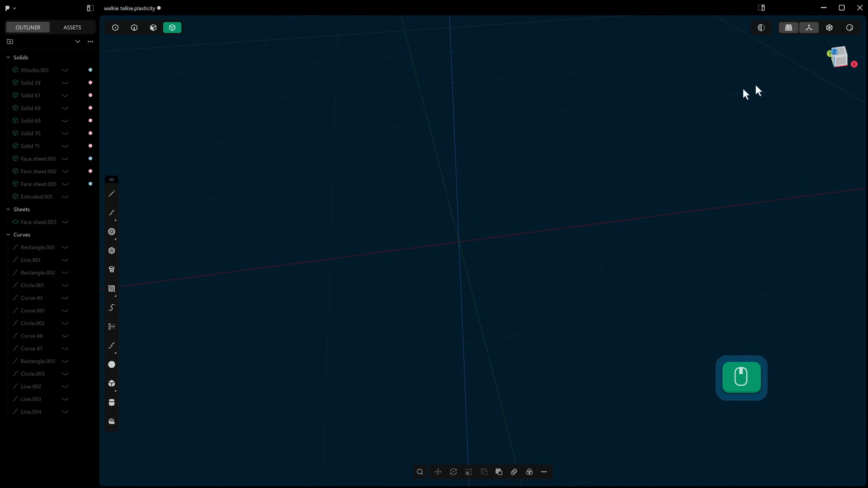
left_click(762, 8)
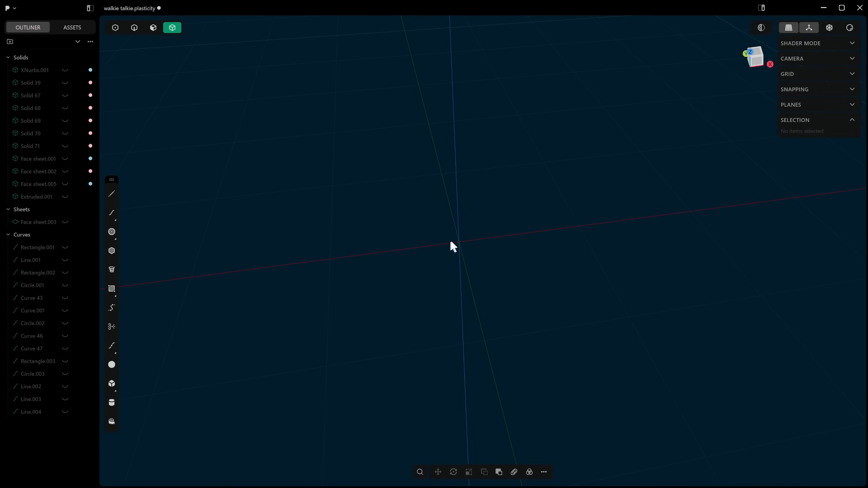
key("ctrl+z")
- Convert the upper solid's narrow front face from a plane to a spline surface with control points
key("3")
left_click(457, 135)
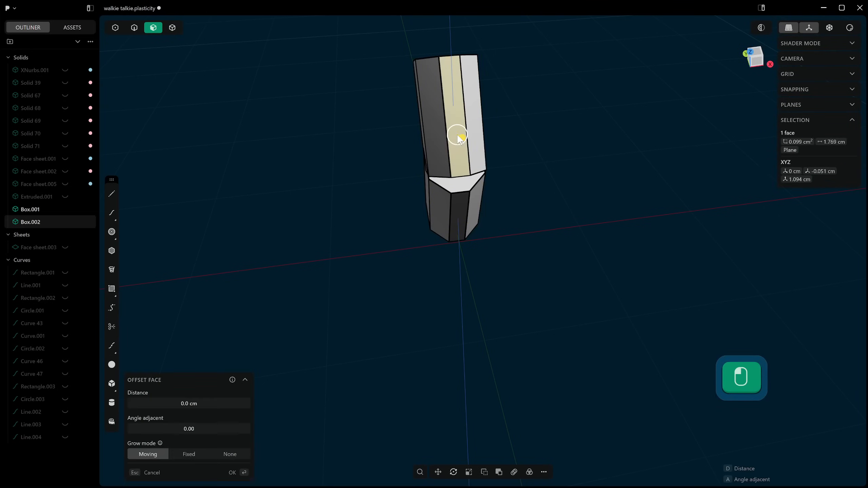
key("shift+s")
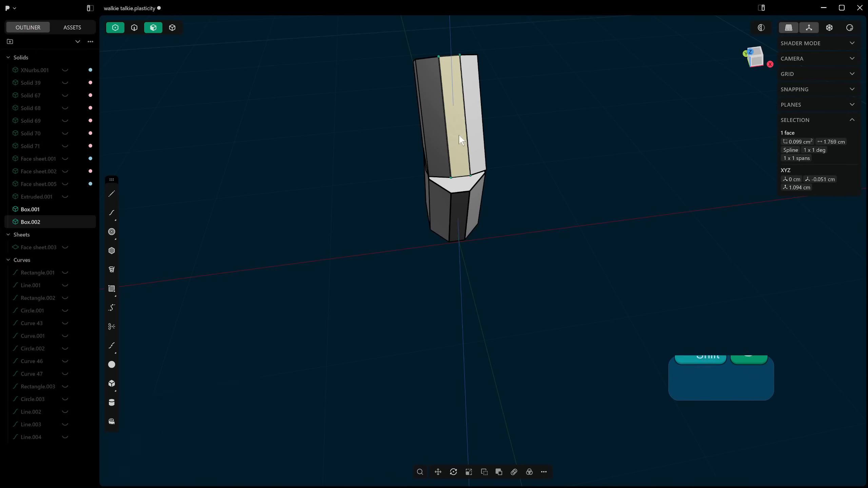
- Select the lower solid and switch to control point selection to display the points on the upper solid's front face
left_click(470, 185)
middle_click_drag(472, 203, 483, 202)
key("4")
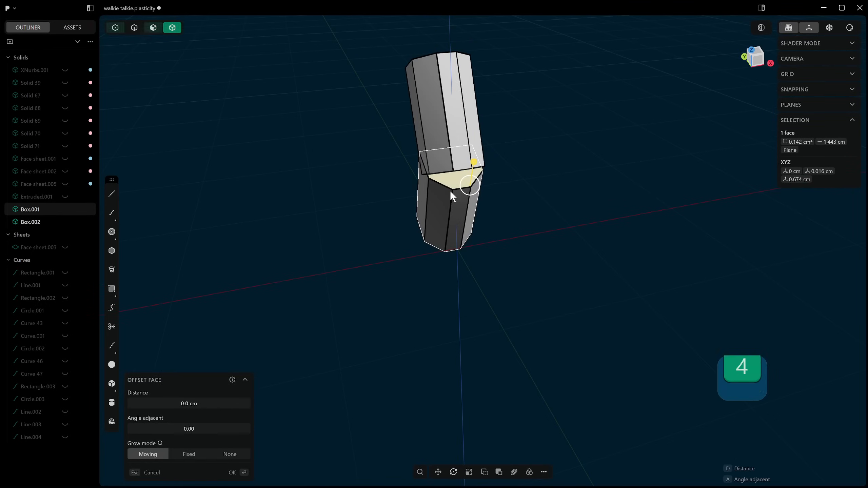
left_click(459, 195)
scroll(456, 190, "up", 2)
key("1")
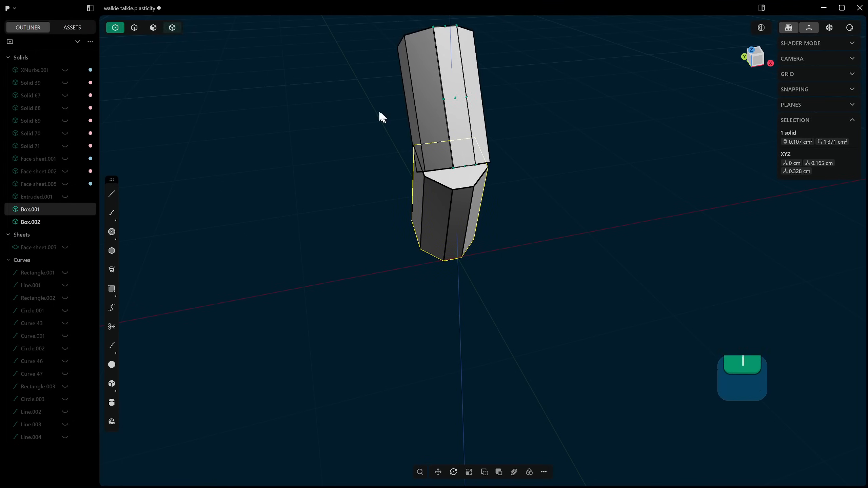
middle_click_drag(452, 95, 482, 96)
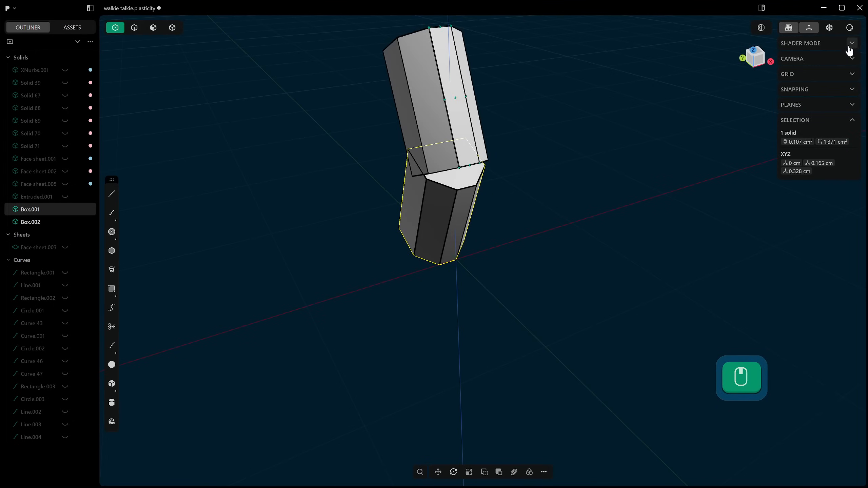
- Expand the snapping settings, keep the lower solid selected, and enable all selection modes together
left_click(847, 90)
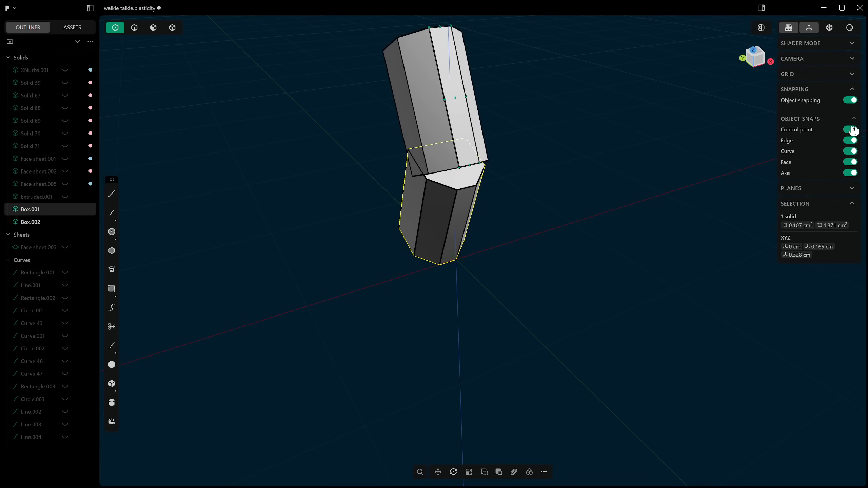
middle_click_drag(581, 185, 555, 193)
key("4")
left_click(447, 208)
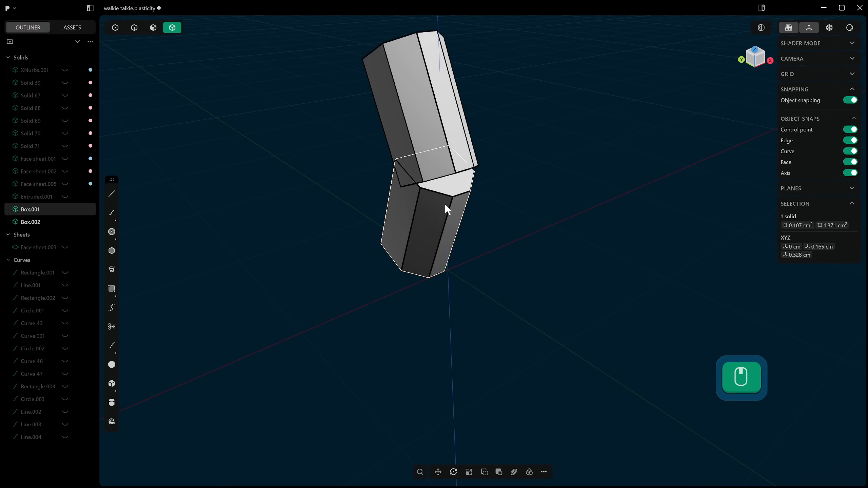
key("5")
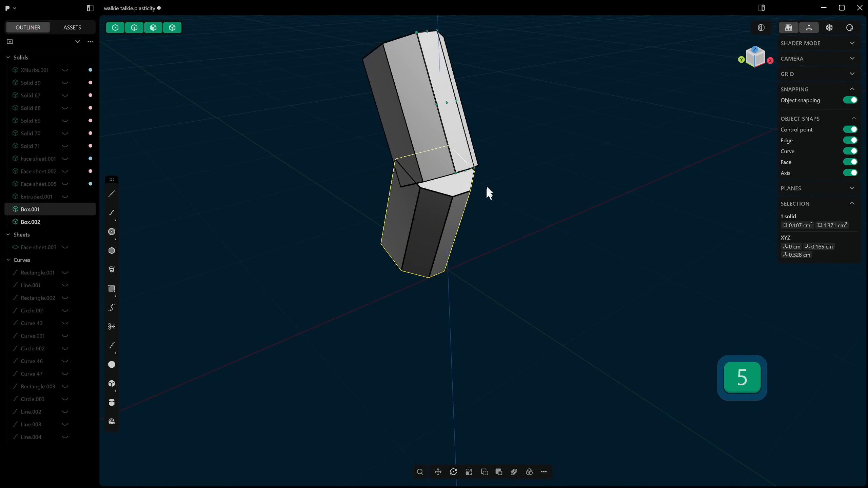
- Move the lower solid by its top edge's midpoint and snap it to the centre control point of the upper solid's front face
left_click(451, 205)
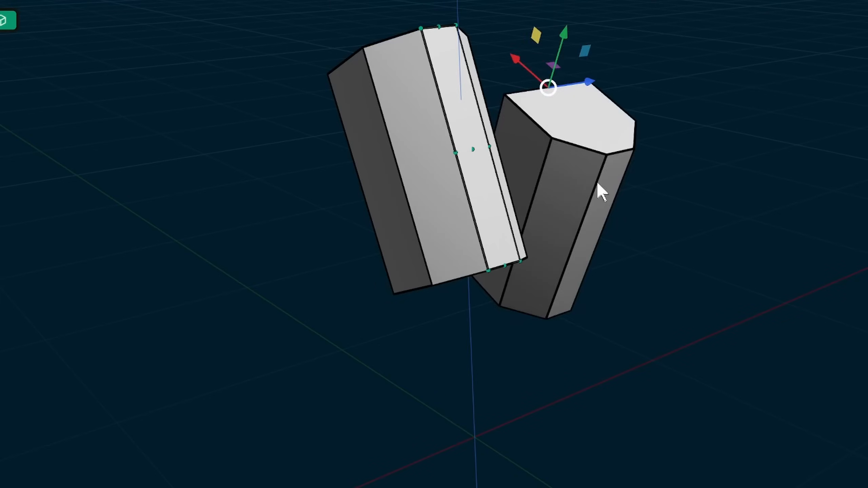
left_click_drag(597, 180, 477, 153)
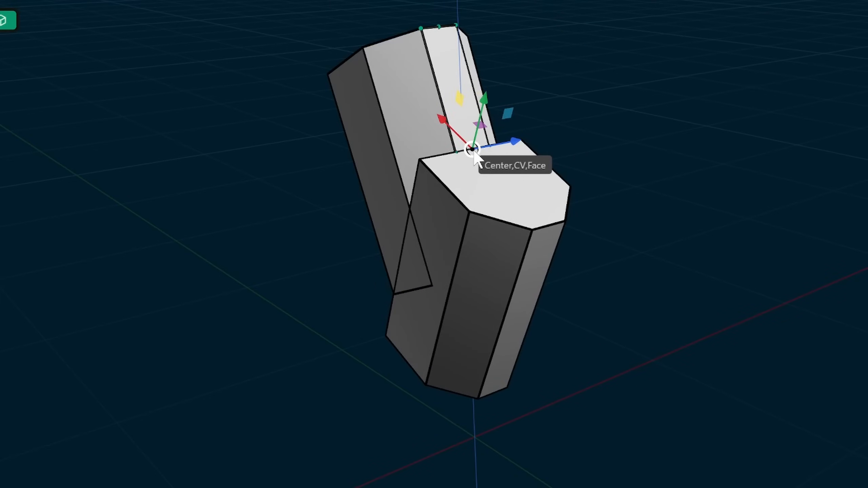
mouse_move(475, 154)
left_mouse_down()
mouse_move(450, 147)
mouse_move(461, 156)
left_mouse_up()
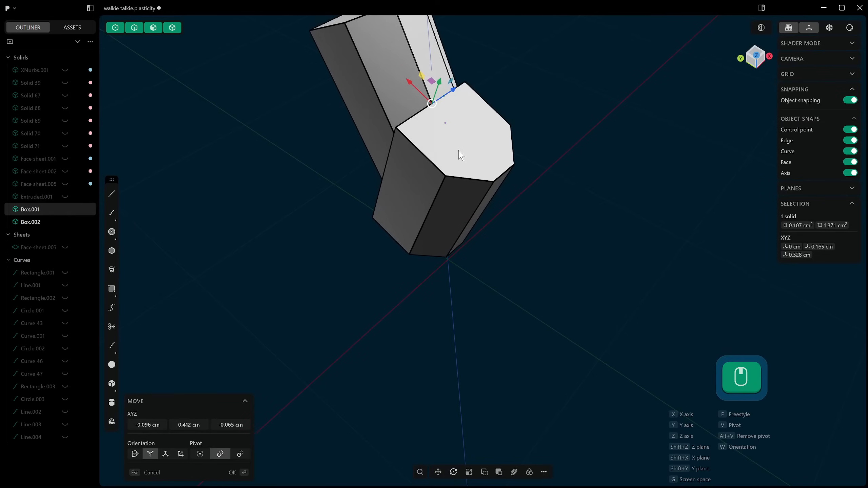
- Examine from several angles where the lower solid's top edge meets the control point on the upper solid's face
middle_click_drag(459, 153, 465, 139)
scroll(434, 112, "up", 5)
mouse_move(434, 112)
middle_mouse_down()
mouse_move(461, 87)
mouse_move(436, 172)
mouse_move(410, 135)
mouse_move(428, 143)
mouse_move(426, 90)
mouse_move(434, 111)
middle_mouse_up()
scroll(428, 104, "up", 3)
scroll(448, 107, "down", 5)
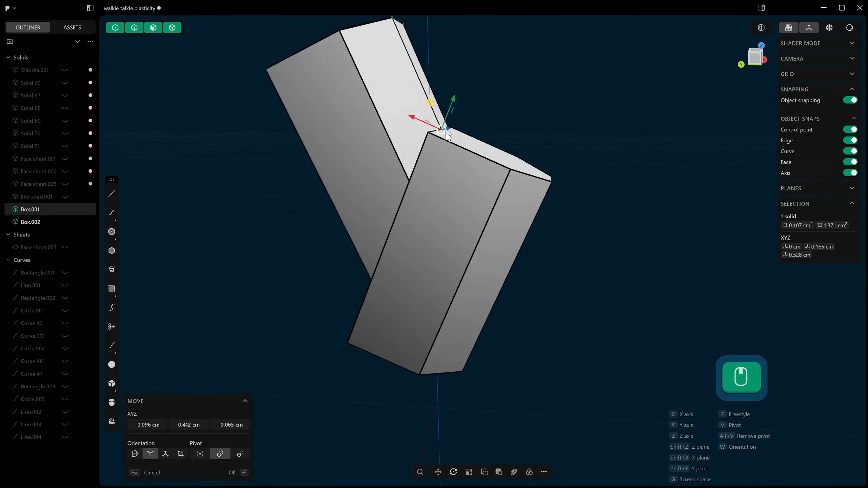
middle_click_drag(448, 107, 413, 115)
scroll(450, 114, "up", 3)
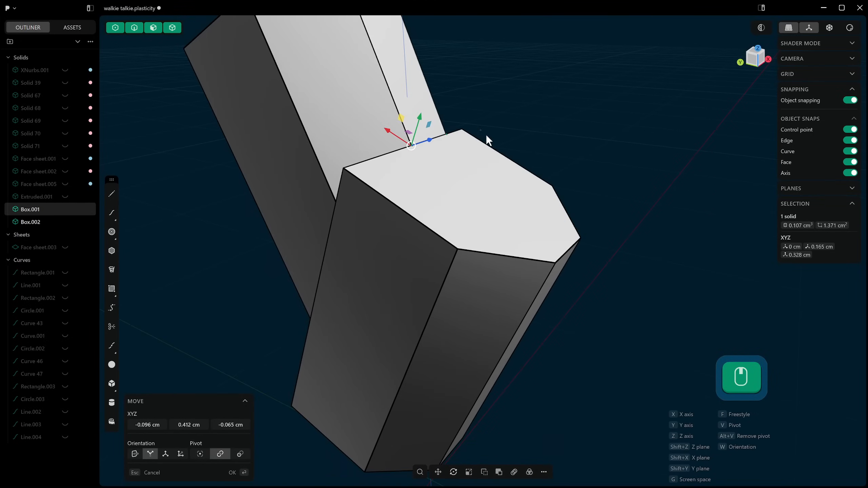
middle_click_drag(472, 165, 447, 152)
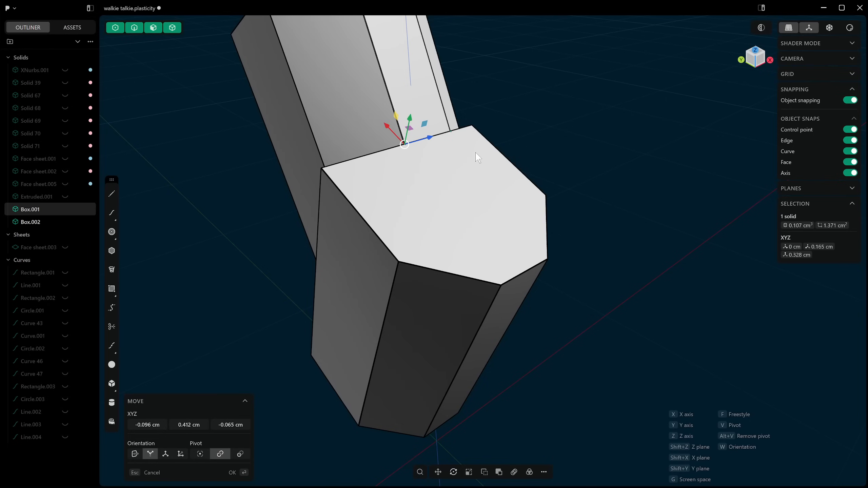
middle_click_drag(509, 306, 496, 202)
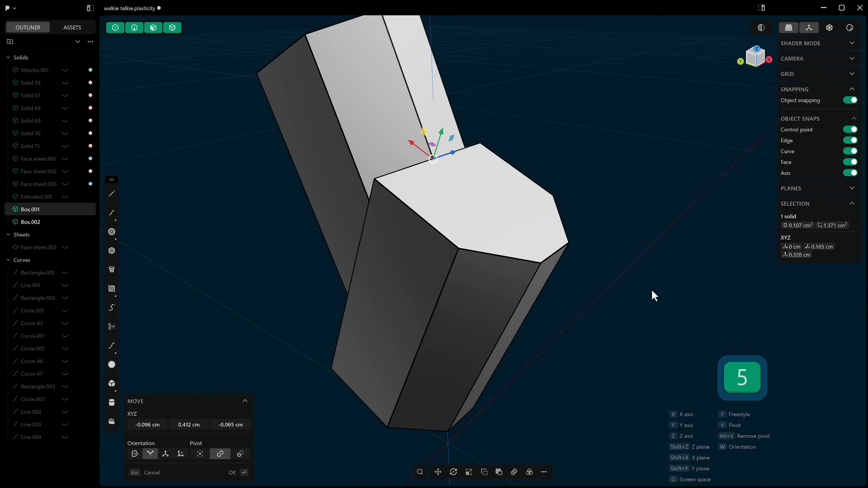
middle_click_drag(670, 291, 607, 282)
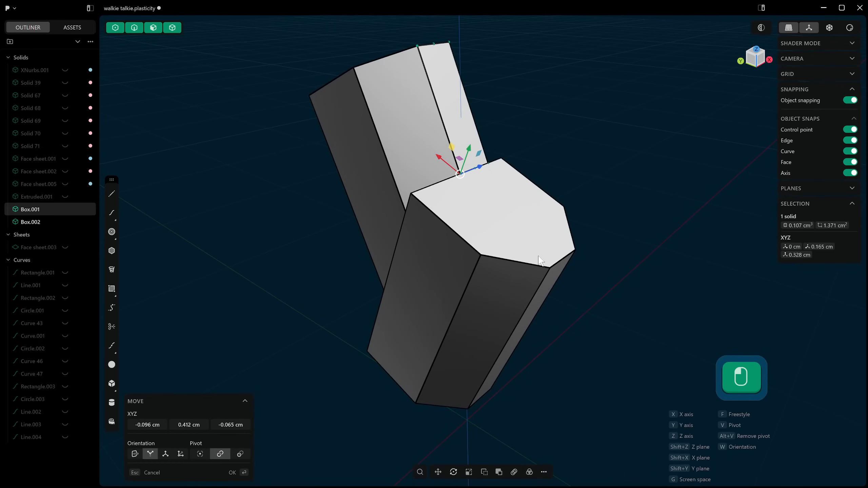
- Try Face and Solid selection modes, finish on Solid mode, and confirm the lower solid's move
key("4")
key("3")
middle_click_drag(463, 259, 468, 261)
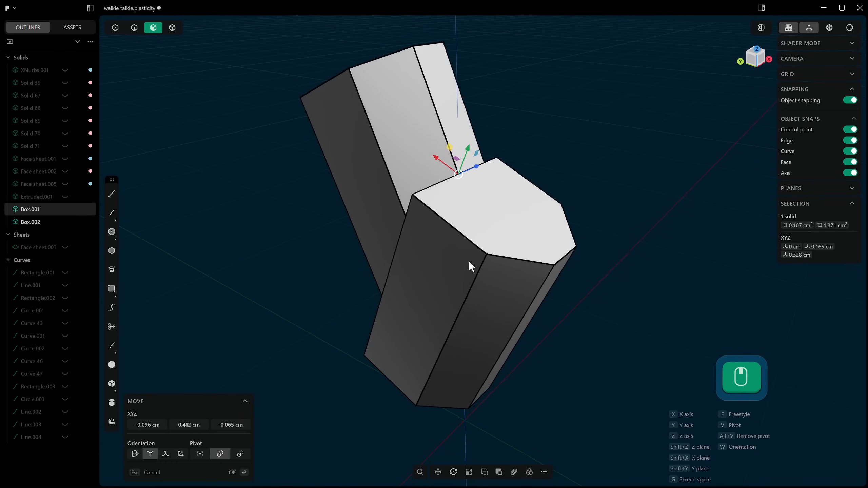
key("4")
left_click(490, 243)
right_click(604, 226)
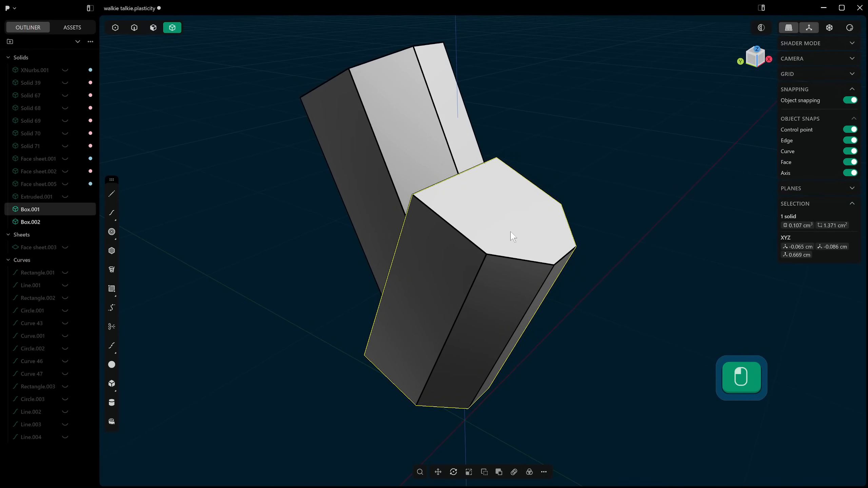
- Delete both box solids so that no visible object remains in the scene
key("x")
left_click(449, 176)
key("x")
middle_click_drag(459, 244, 197, 232)
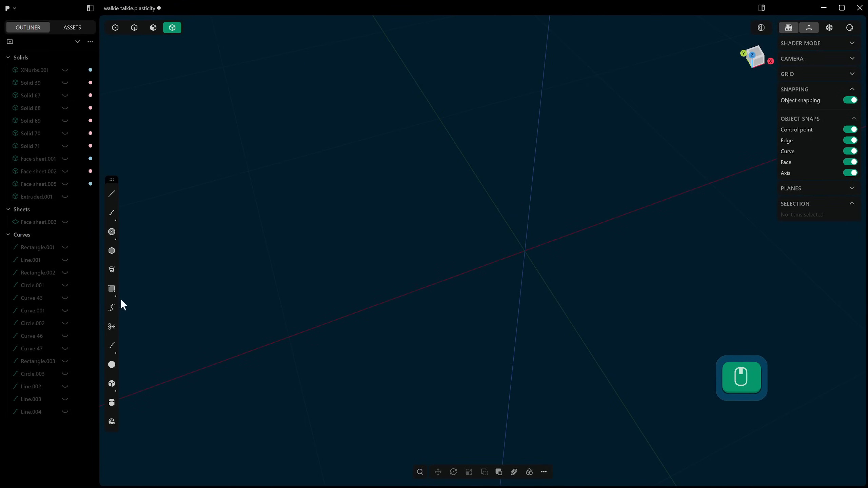
- Create a cylinder centred on the origin, about 0.22 cm in radius and about 0.59 cm high
key("shift+a")
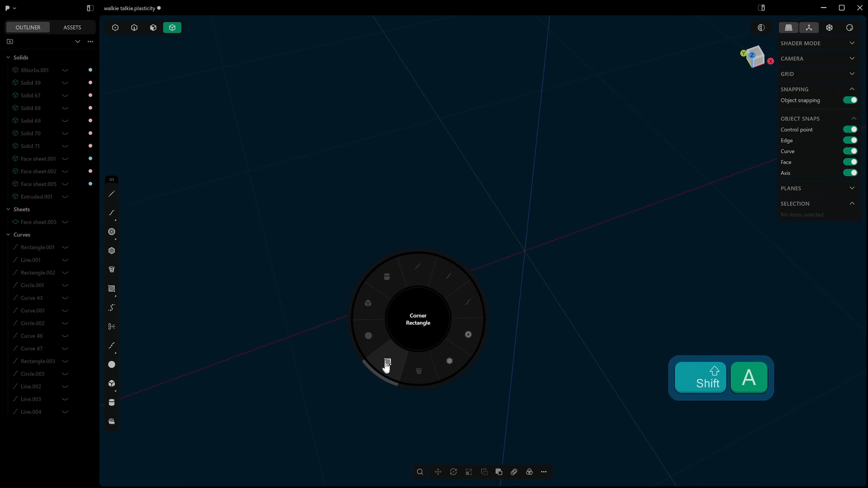
left_click(384, 279)
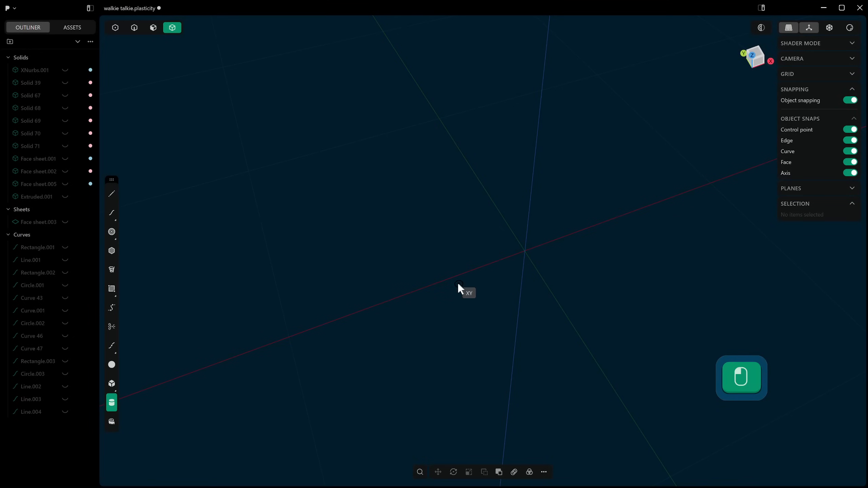
left_click(524, 252)
left_click(549, 279)
left_click(566, 189)
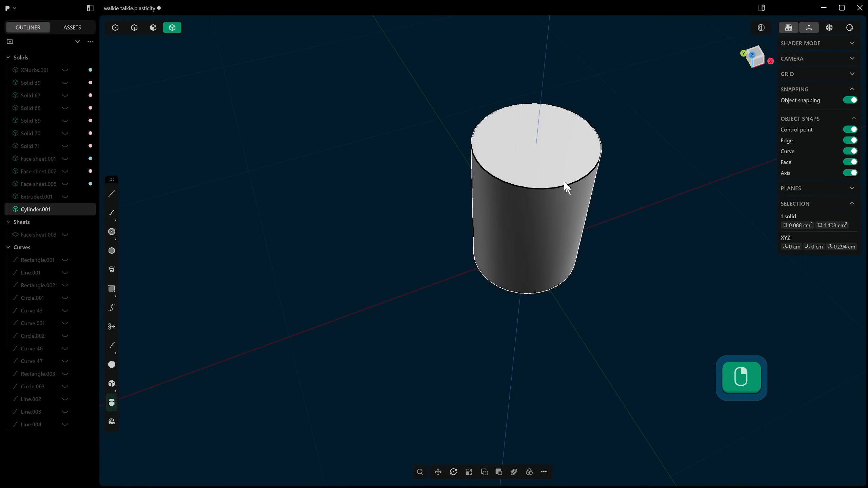
- Offset the cylinder's top face down to a height of about 0.23 cm and taper its side by about 40.8 degrees
key("3")
left_click(554, 155)
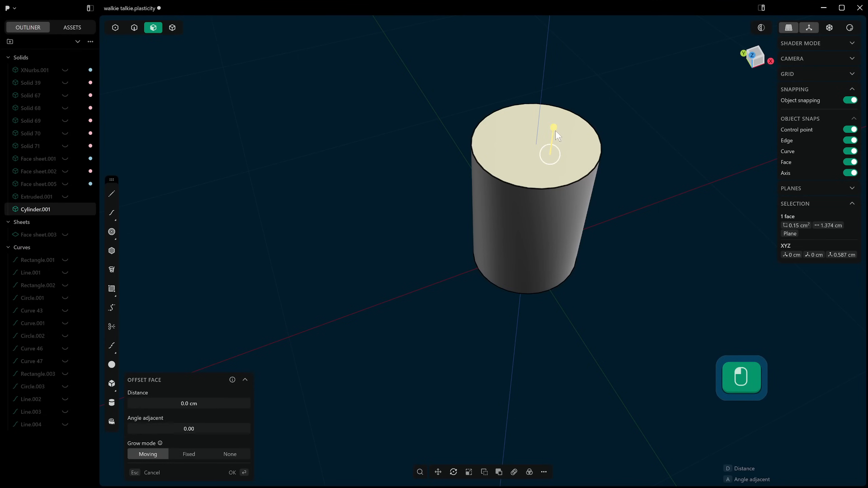
left_click_drag(557, 136, 536, 207)
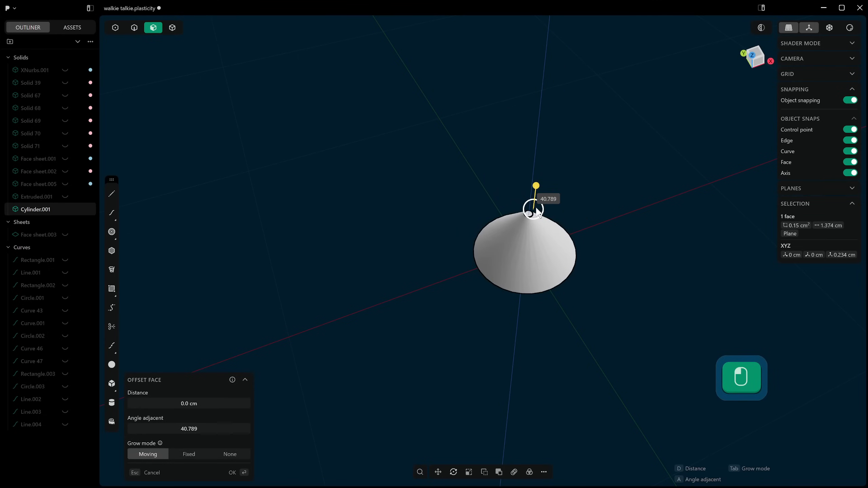
right_click(550, 205)
middle_click_drag(557, 203, 526, 264)
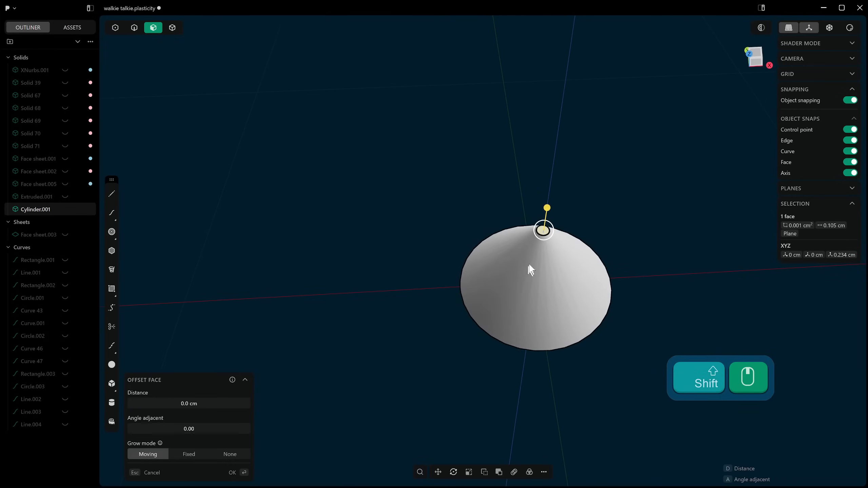
- In top view, draw a square with sides of about 0.26 cm centred on the cone's tip
key("KP_7")
middle_click_drag(567, 189, 434, 287, "shift")
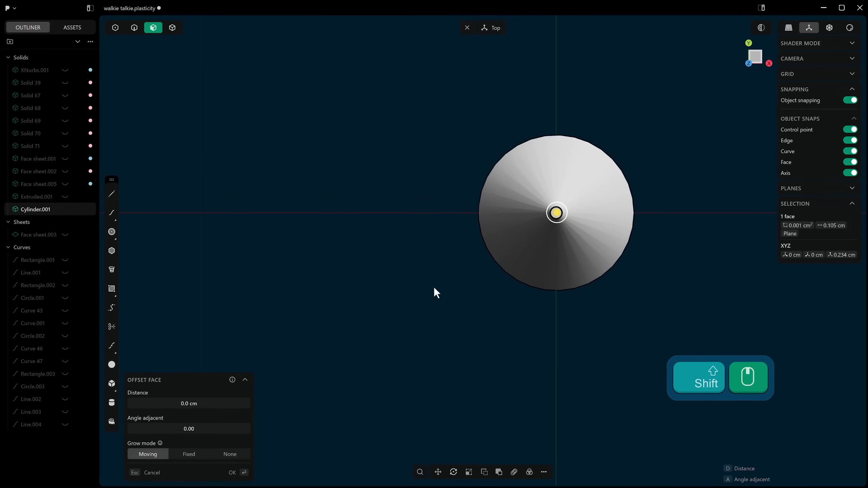
key("shift+a")
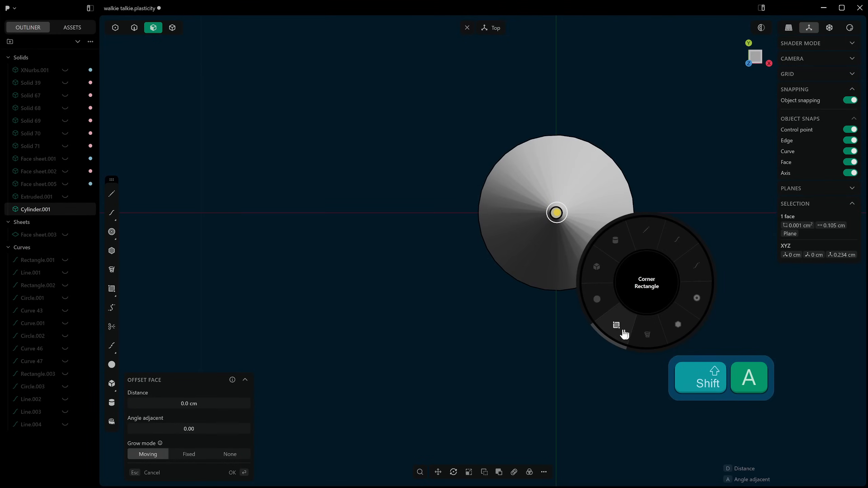
left_click(617, 334)
left_click(557, 212)
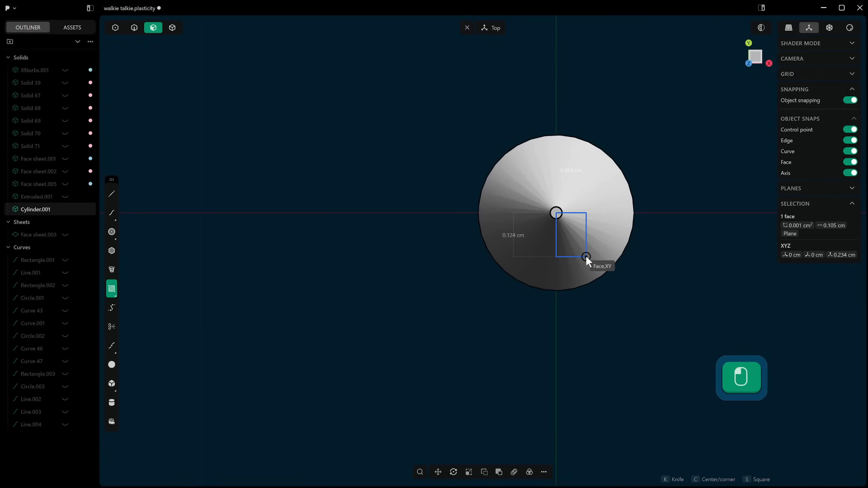
key("c")
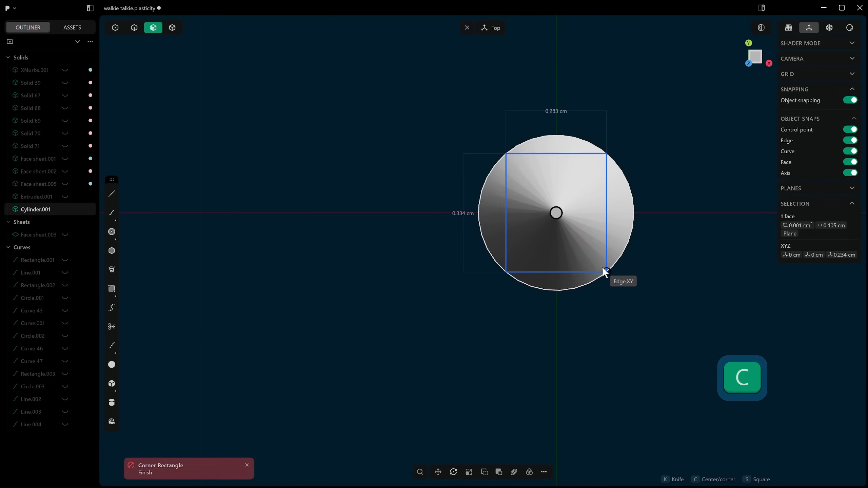
key("s")
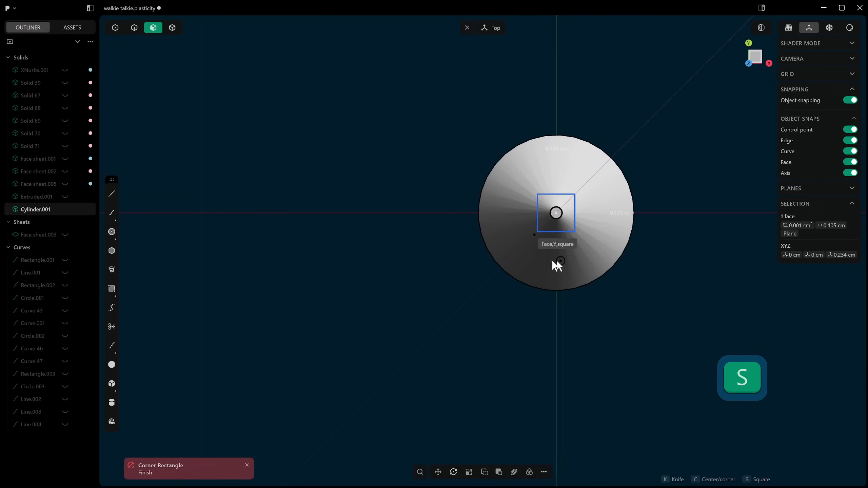
left_click(519, 269)
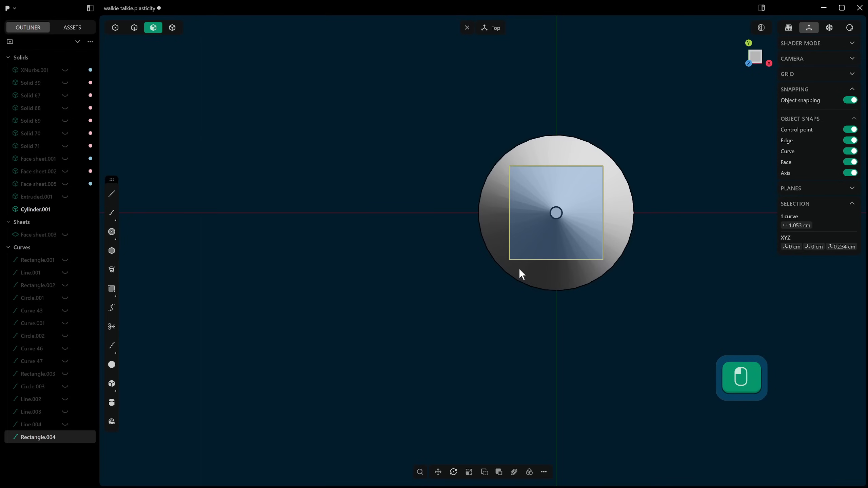
- Imprint the square onto the cone's surface and hide the source square curve
key("shift+i")
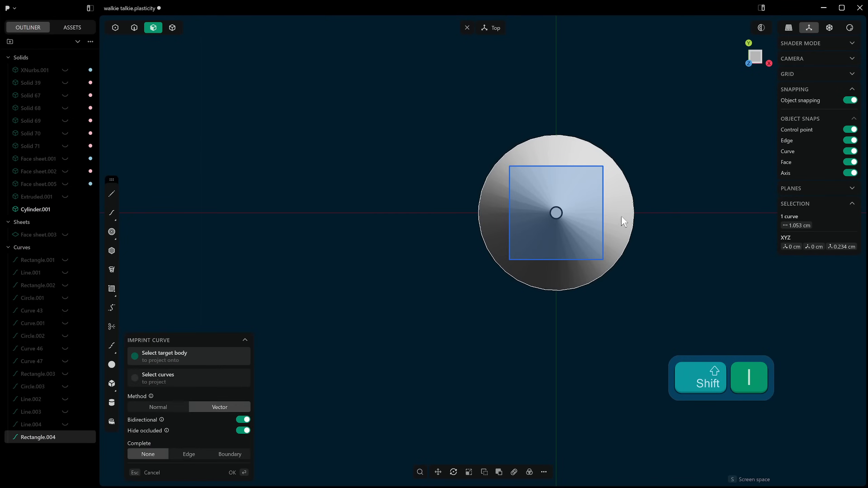
left_click(624, 222)
middle_click_drag(624, 222, 628, 187)
right_click(628, 186)
left_click(619, 183)
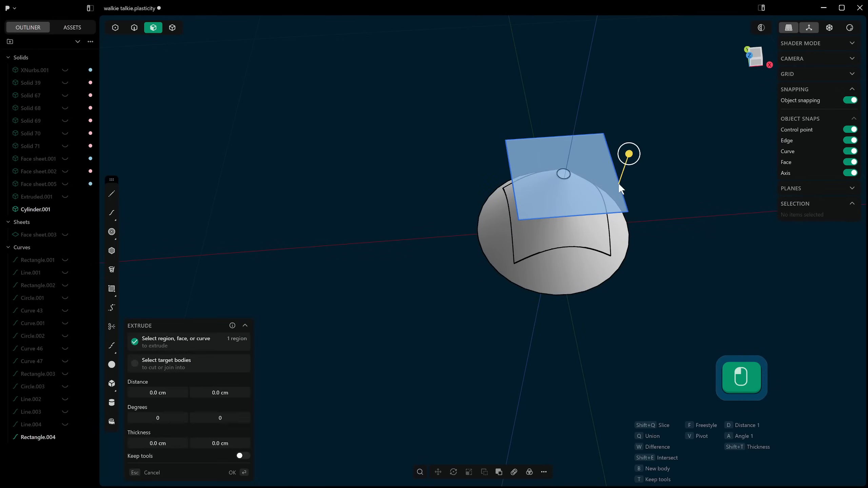
key("2")
right_click(619, 181)
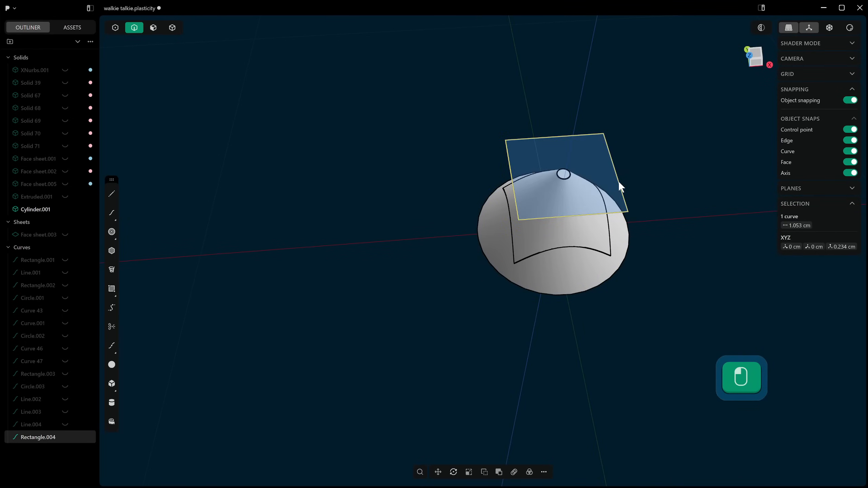
key("h")
- Delete the cone face inside the imprinted outline together with the small flat tip face
key("3")
left_click(576, 195)
left_click(564, 174, "shift")
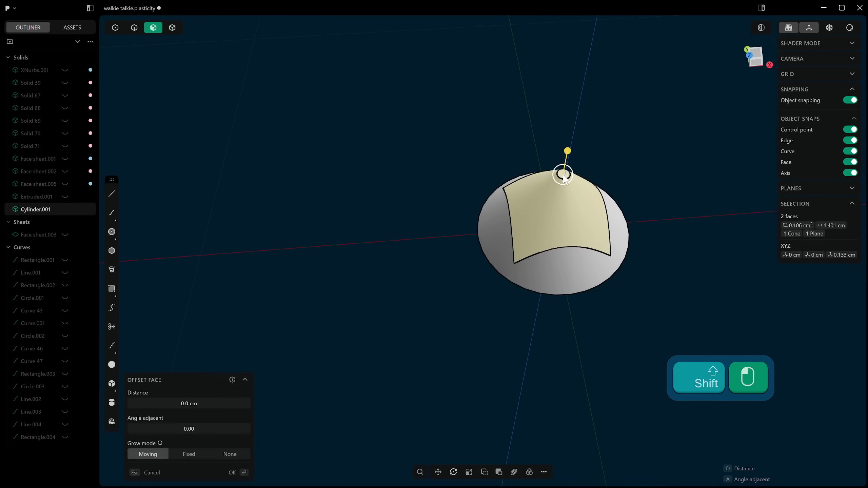
key("Delete")
- Select the four edges around the cone's opening and start Extend Sheet on them
middle_click_drag(572, 192, 554, 186)
key("2")
double_click(541, 170)
key("shift+e")
scroll(555, 185, "down", 2)
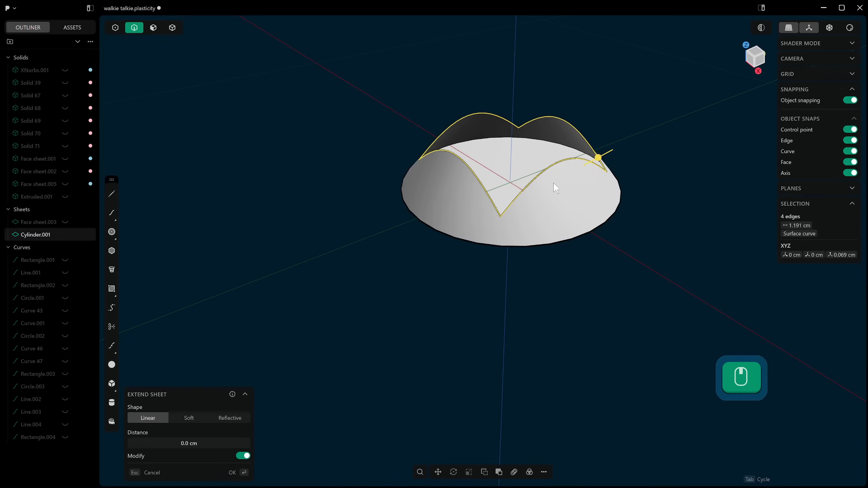
- Try filling the opening with an XNurbs surface, with Quad sided enabled, flatness 1.00 and tension 0.99
key("alt+v")
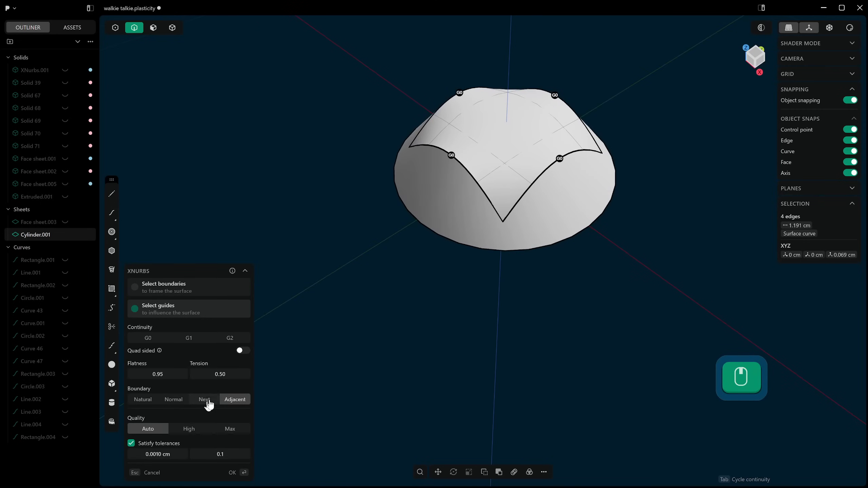
left_click(239, 353)
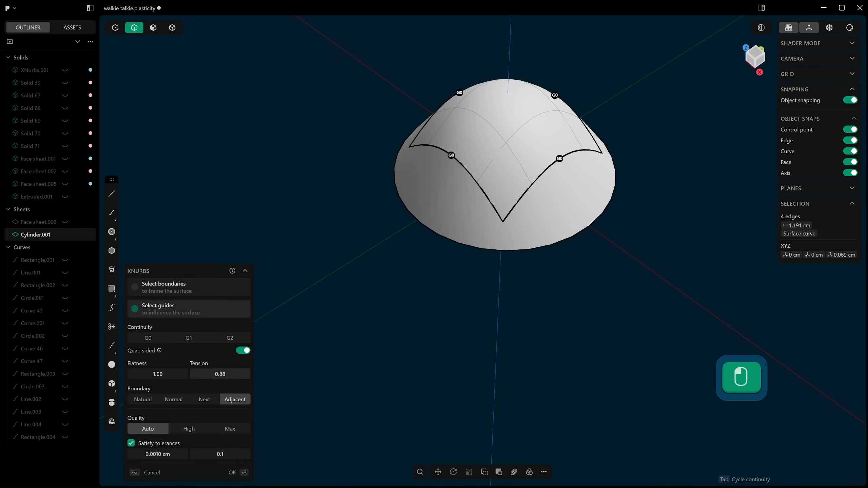
left_click_drag(220, 374, 225, 374)
middle_click_drag(453, 165, 475, 180)
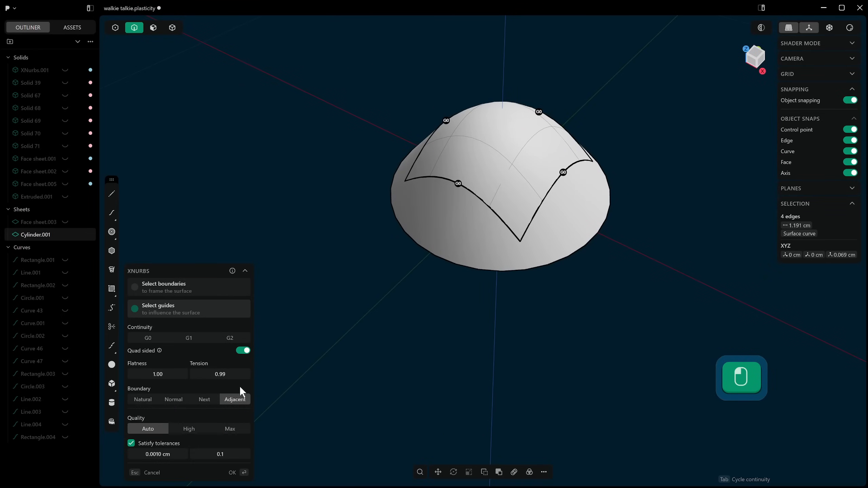
key("Escape")
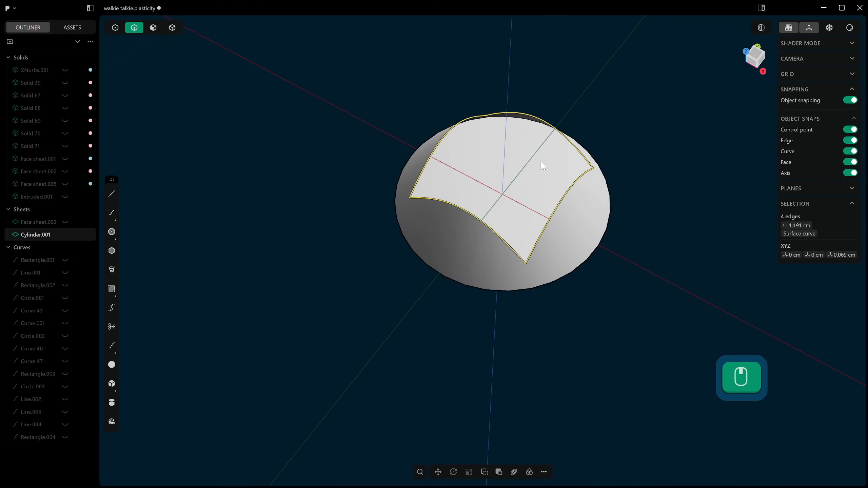
- Fill the opening with a Square surface using G2 continuity on all edges and degree 9 in both directions
key("alt+w")
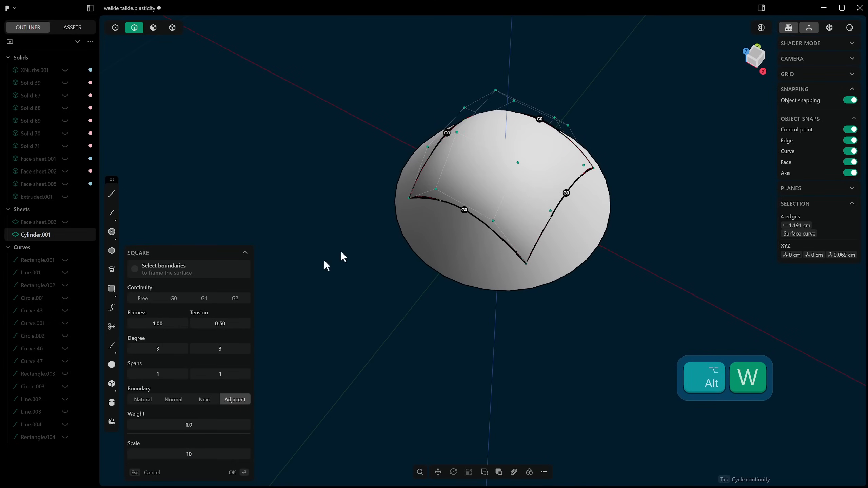
key("Tab")
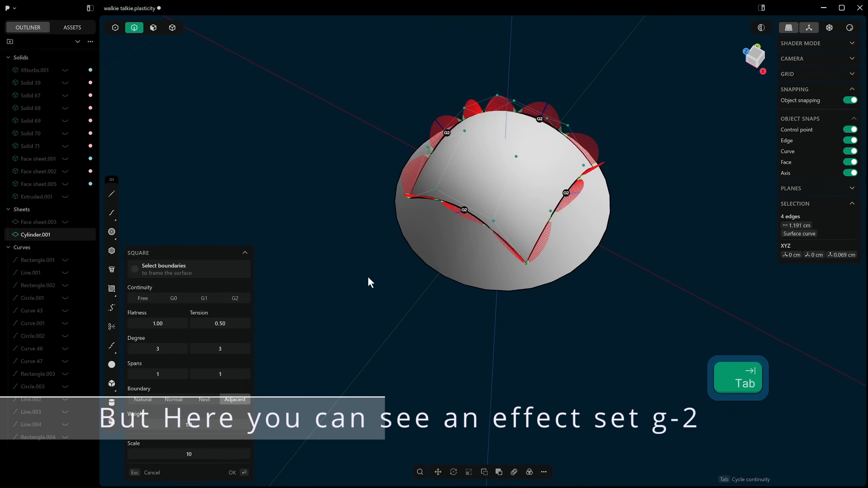
middle_click_drag(368, 278, 208, 333)
left_click_drag(165, 350, 197, 351)
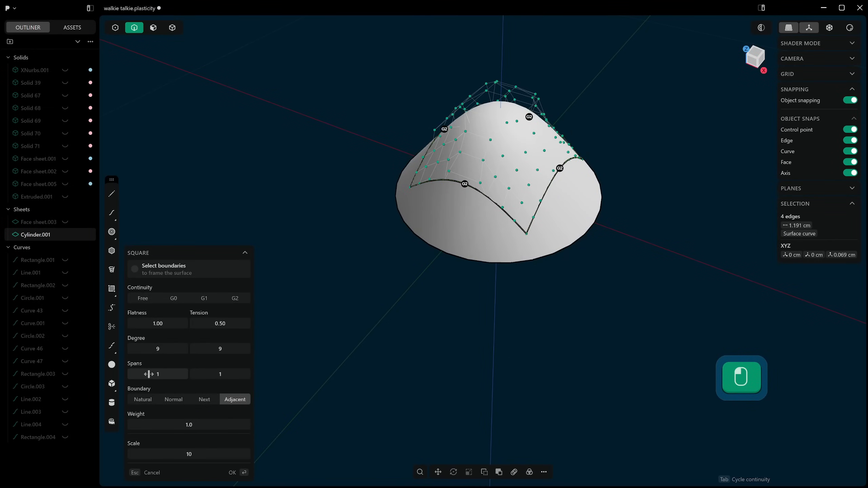
- Set the Square surface's spans to 9 and 8 and its tension to 0.72, and confirm the patch
left_click_drag(149, 374, 151, 373)
left_click_drag(204, 374, 205, 374)
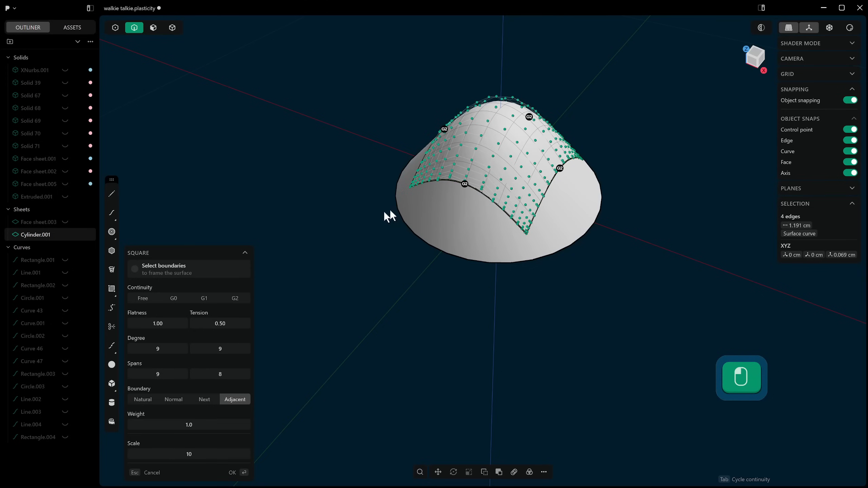
mouse_move(229, 324)
left_mouse_down()
mouse_move(246, 325)
mouse_move(211, 324)
mouse_move(245, 325)
mouse_move(236, 324)
left_mouse_up()
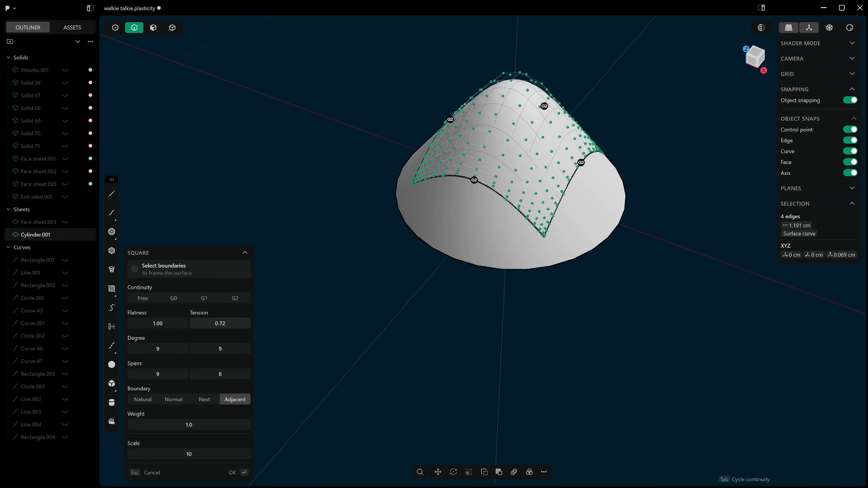
right_click(593, 62)
- Join the new patch with the cone sheet and inspect the blended surface from the side
middle_click_drag(588, 62, 506, 138)
left_click(502, 243)
key("j")
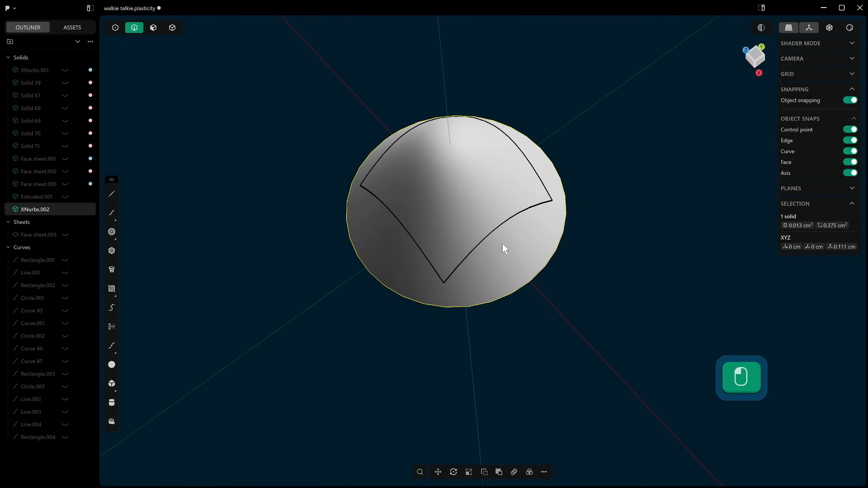
middle_click_drag(502, 243, 507, 154)
scroll(462, 197, "up", 4)
middle_click_drag(461, 197, 441, 207)
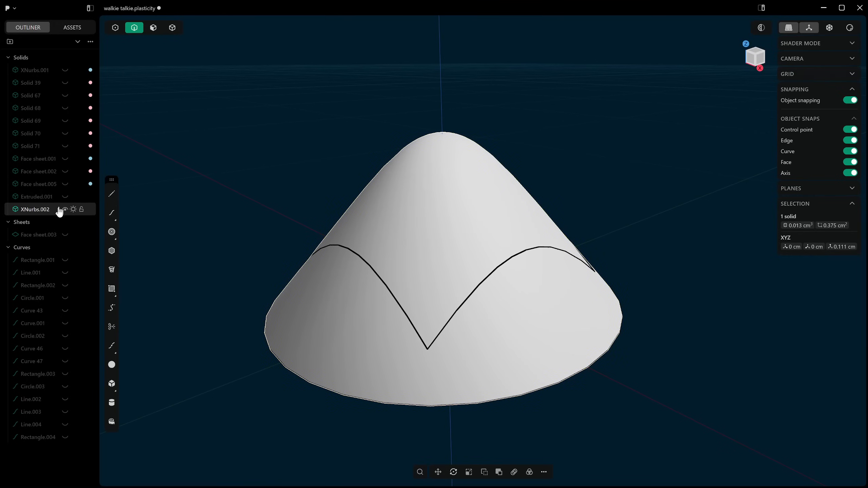
- Unhide all objects and delete the patched cone solid from the walkie talkie scene
key("h")
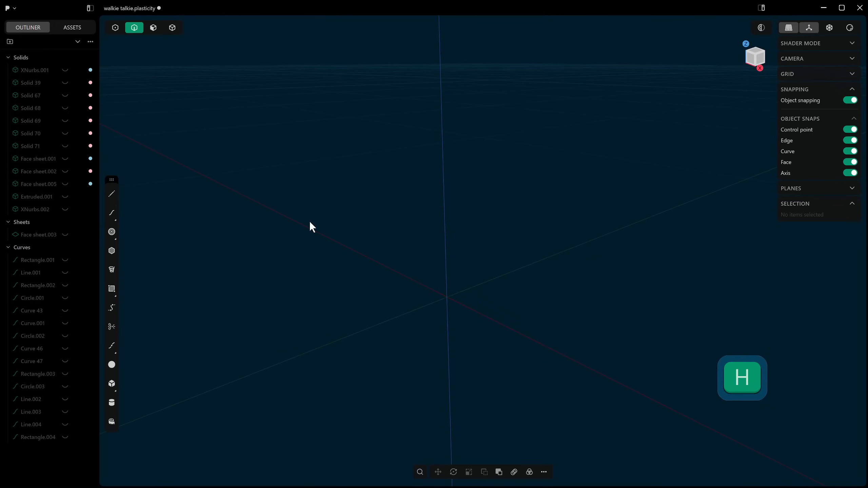
key("alt+h")
scroll(400, 288, "down", 5)
key("4")
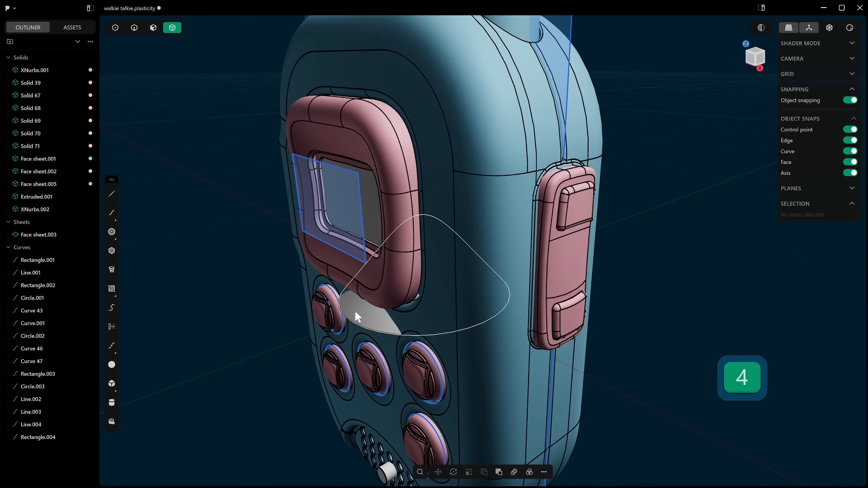
left_click(355, 311)
key("Delete")
- Turn off the edge display and examine the walkie talkie's buttons and front body
scroll(397, 293, "up", 3)
scroll(395, 291, "up", 3)
middle_click_drag(396, 321, 378, 270, "shift")
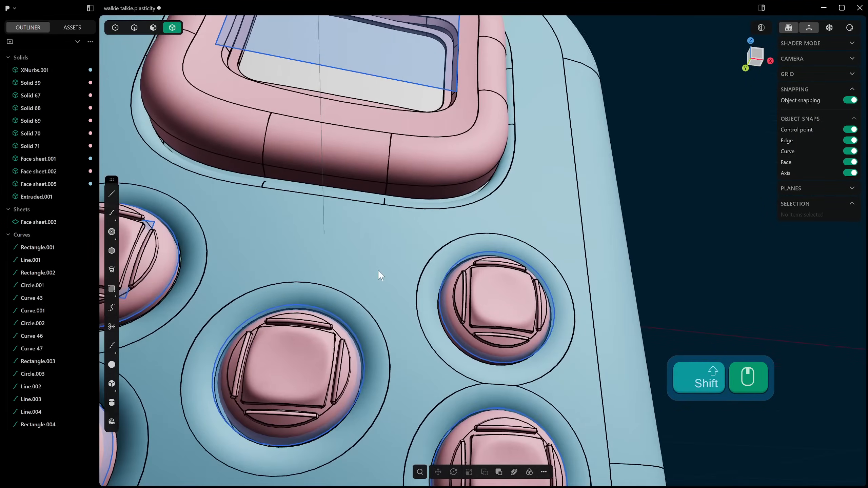
key("alt+q")
scroll(478, 308, "up", 3)
middle_click_drag(492, 300, 411, 283)
scroll(464, 292, "down", 3)
scroll(392, 292, "down", 3)
scroll(358, 272, "up", 1)
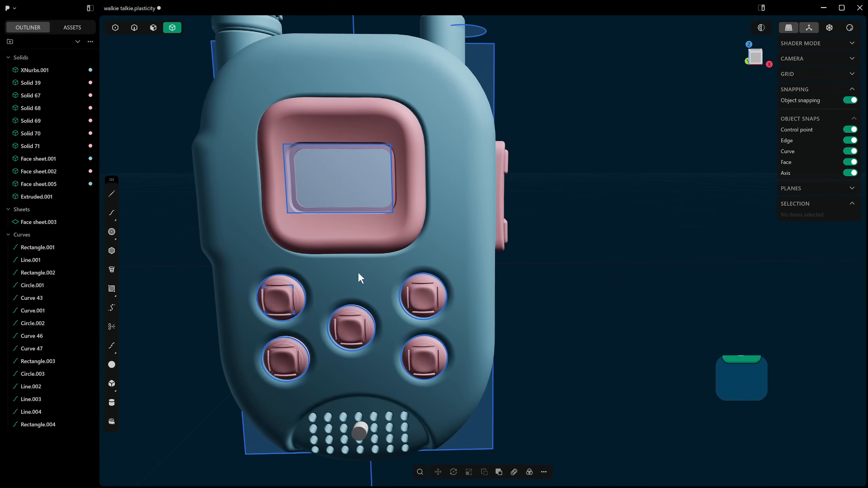
scroll(355, 272, "down", 1)
- Undo the cone's deletion and the visibility changes so only the patched cone is shown
key("ctrl+z")
key("ctrl+z")
key("ctrl+z")
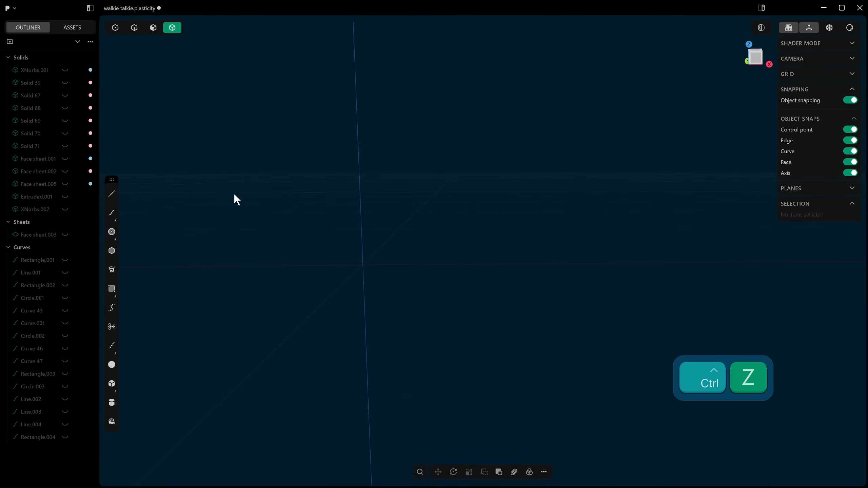
scroll(368, 254, "up", 3)
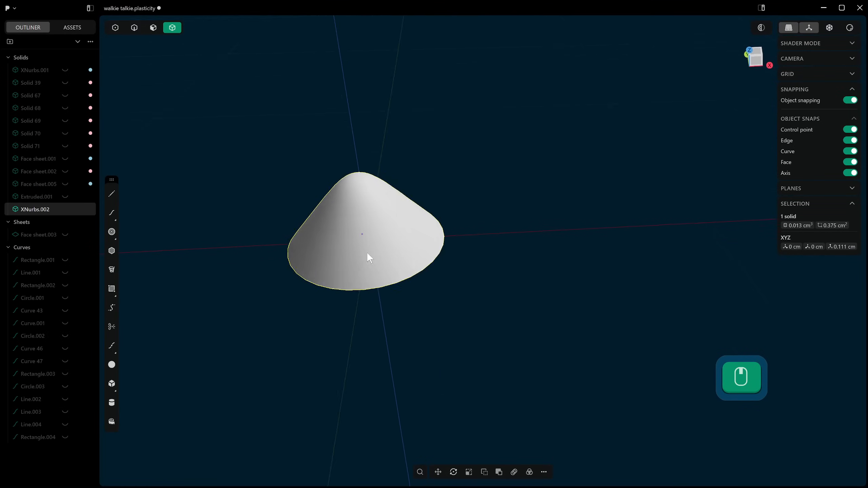
- Patch the cone's square opening with the Square command, using degree 4 by 4, spans 4 by 4 and G2 edges
key("Tab")
scroll(348, 216, "up", 2)
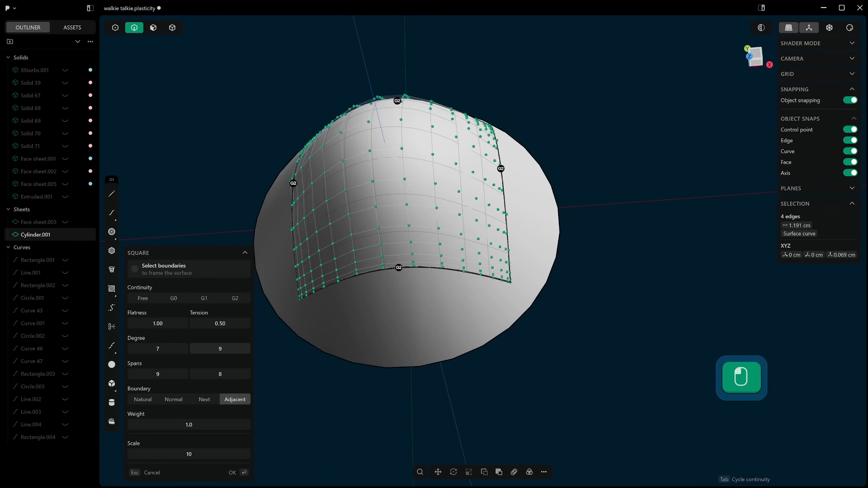
left_click_drag(219, 349, 208, 348)
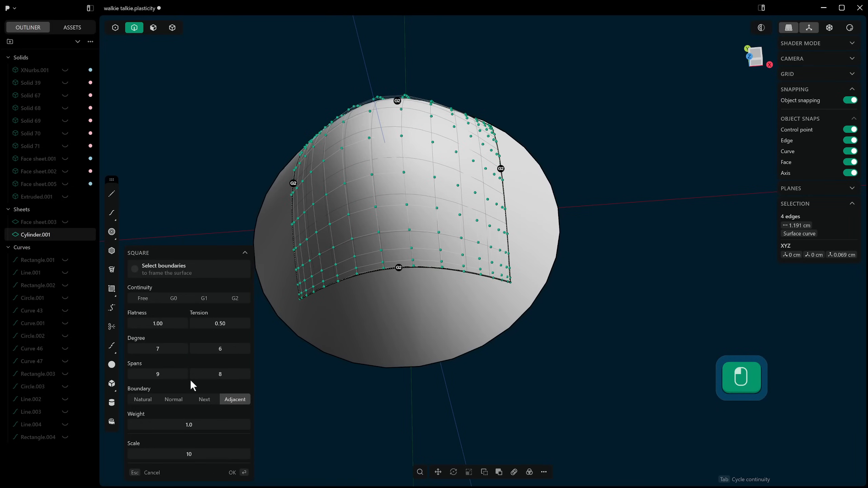
key("Return")
middle_click_drag(267, 294, 398, 284)
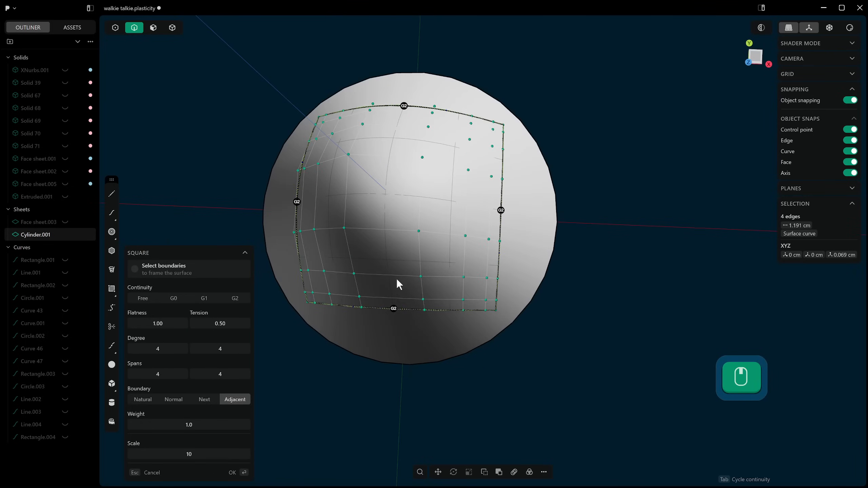
middle_click_drag(514, 208, 465, 215)
right_click(541, 206)
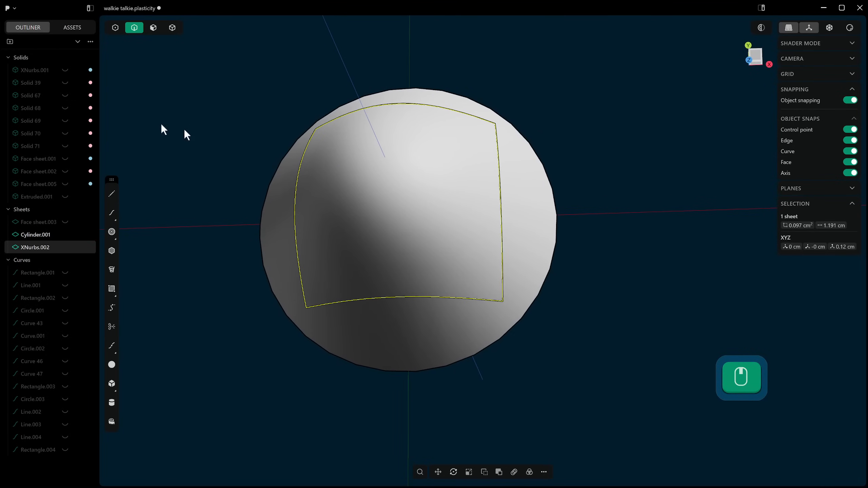
- Show the new patch's control points in the top view and switch the viewport to render mode
key("1")
middle_click_drag(232, 66, 423, 132)
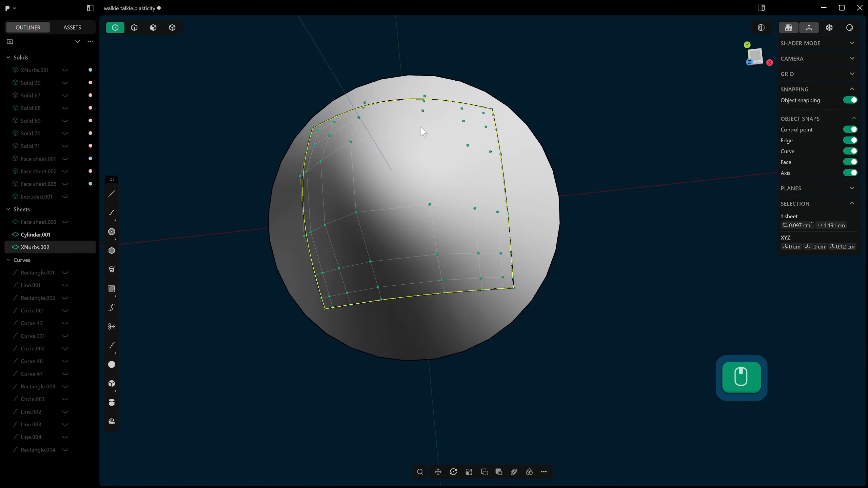
key("KP_7")
left_click(851, 30)
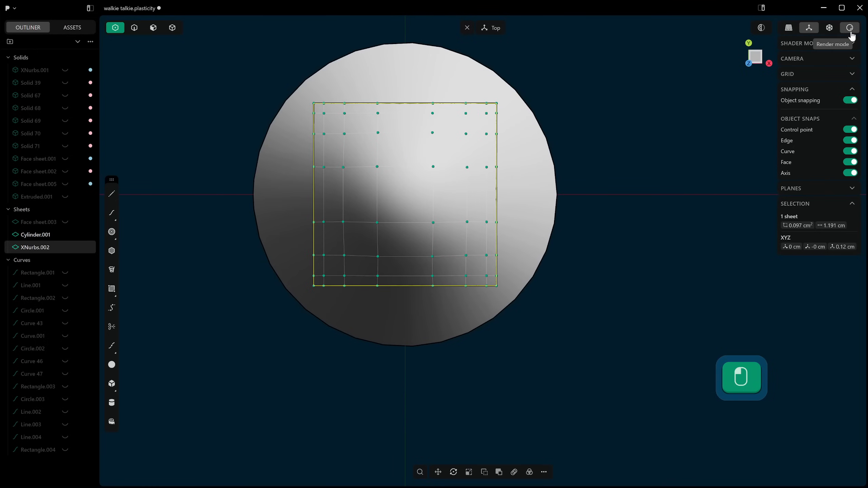
left_click(845, 46)
left_click(782, 60)
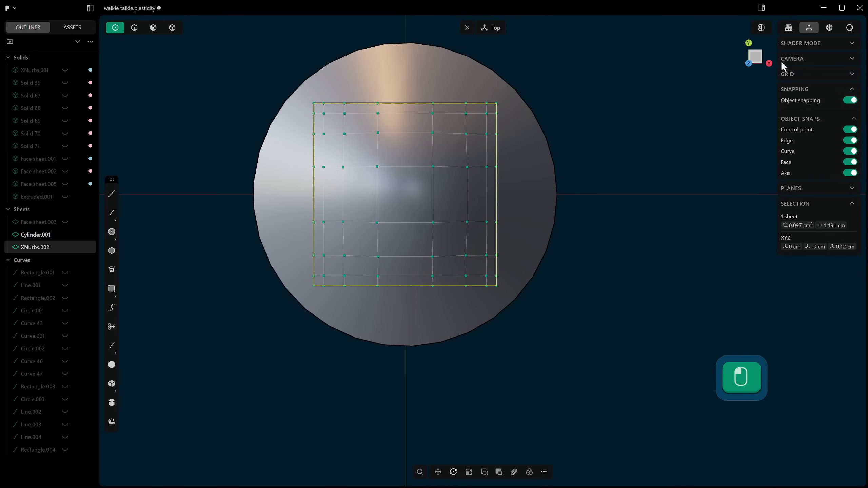
scroll(387, 134, "up", 3)
- Select the four inner corner control points of the square patch
left_click(326, 129)
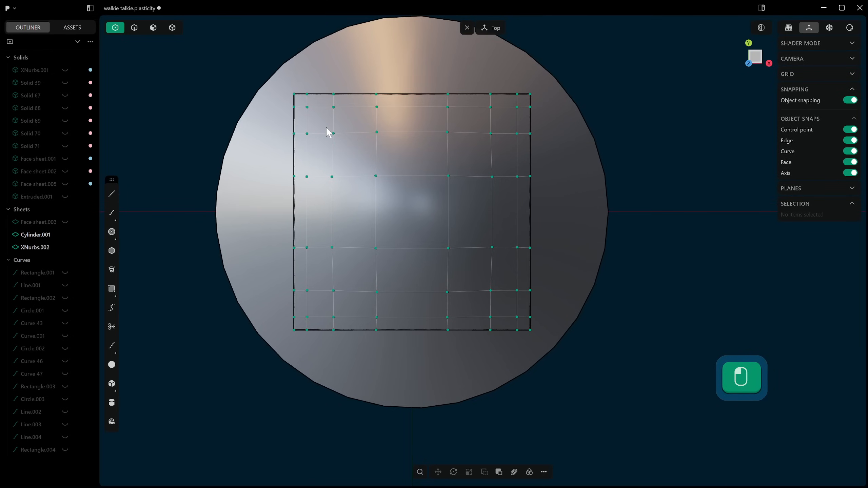
left_click(334, 133)
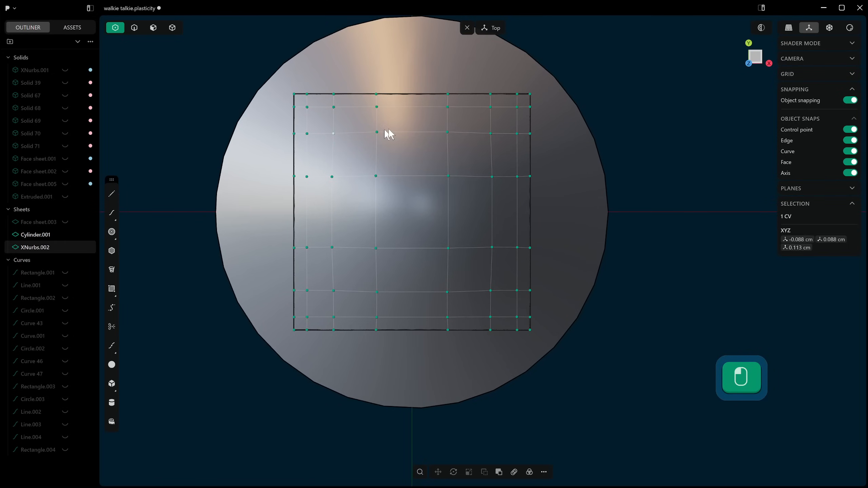
left_click(490, 133, "shift")
left_click(333, 290, "shift")
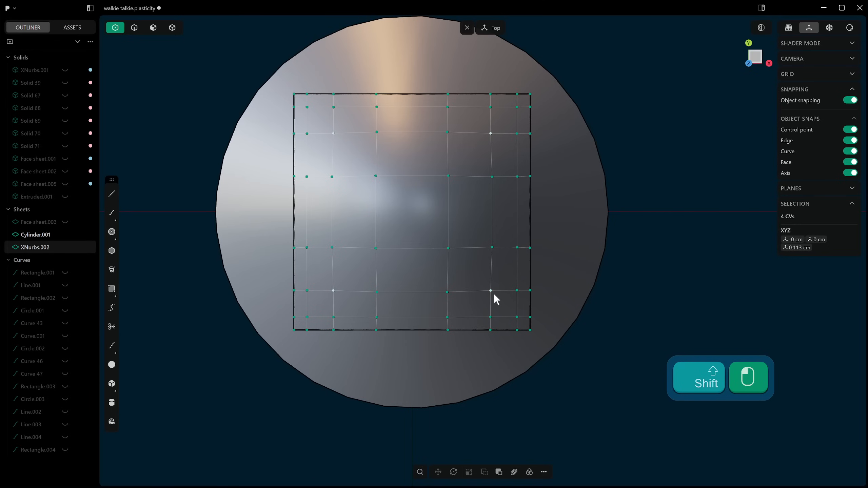
key("g")
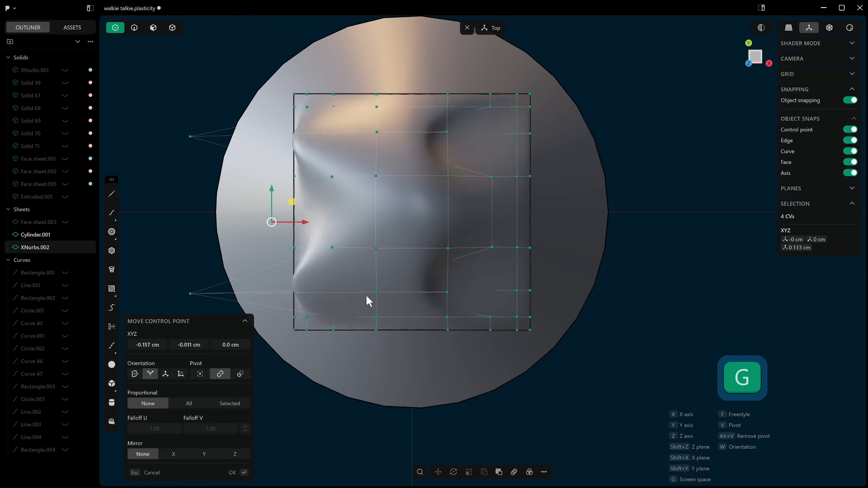
key("Escape")
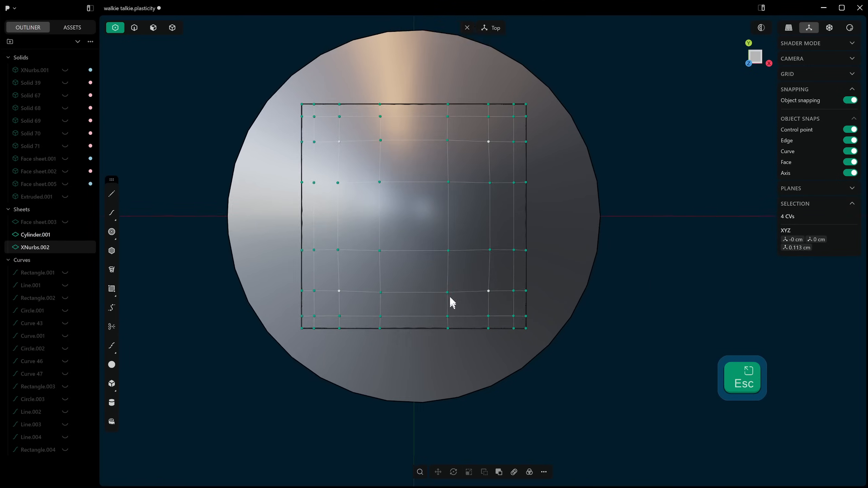
middle_click_drag(449, 301, 450, 228)
key("g")
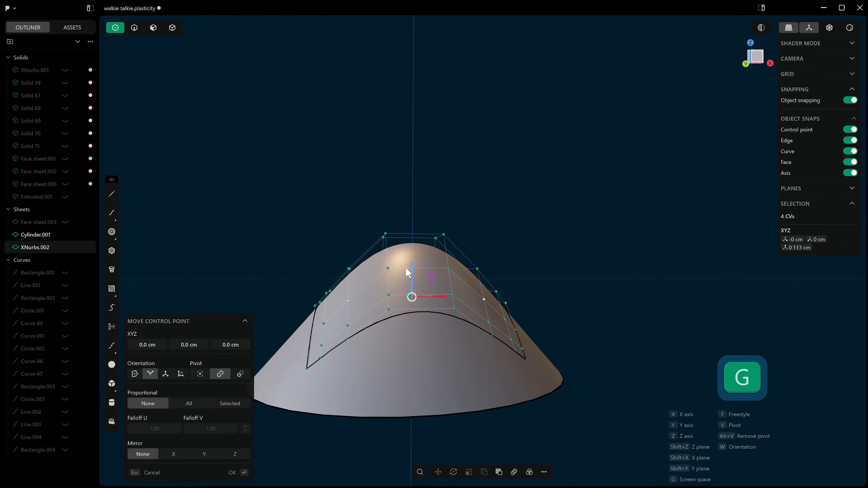
left_click_drag(406, 268, 425, 49)
key("Escape")
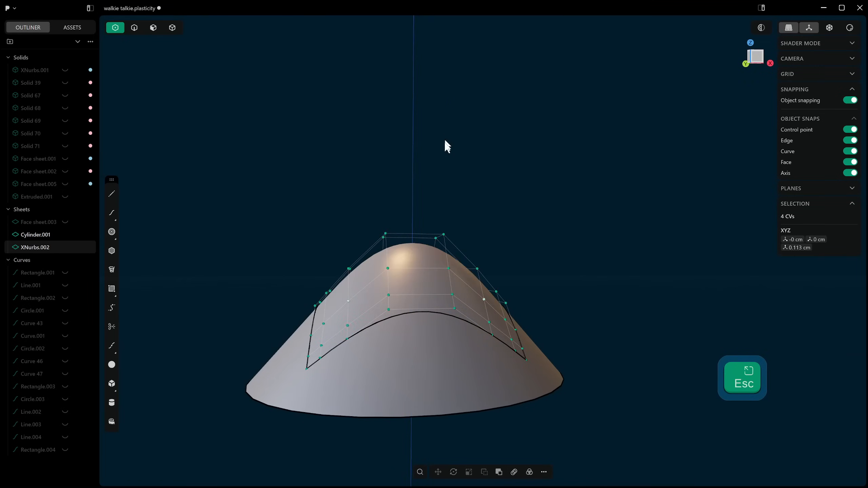
- Slide the four selected control points outward along their surface normals to pull the patch into four bulges
middle_click_drag(444, 139, 474, 308)
key("shift+g")
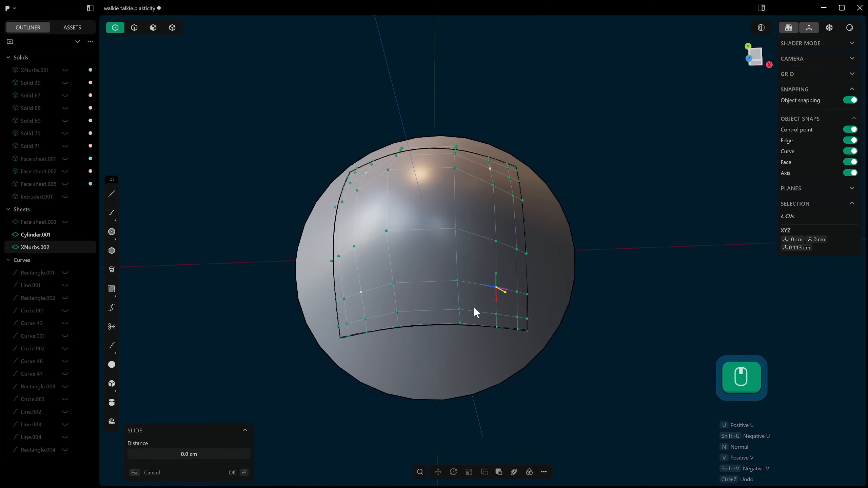
scroll(491, 301, "up", 1)
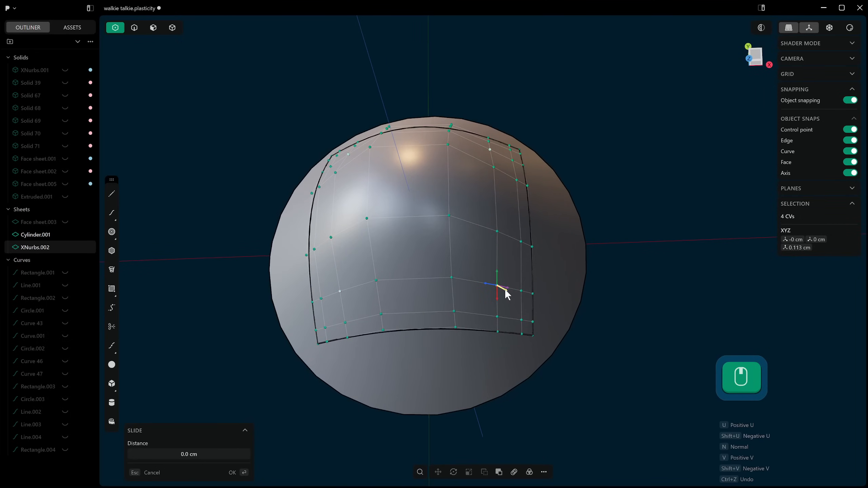
middle_click_drag(505, 289, 518, 275)
left_click_drag(505, 279, 775, 253)
middle_click_drag(774, 252, 574, 219)
scroll(644, 202, "down", 5)
middle_click_drag(575, 219, 607, 259, "shift")
left_click_drag(640, 191, 825, 198)
right_click(680, 219)
scroll(651, 245, "down", 5)
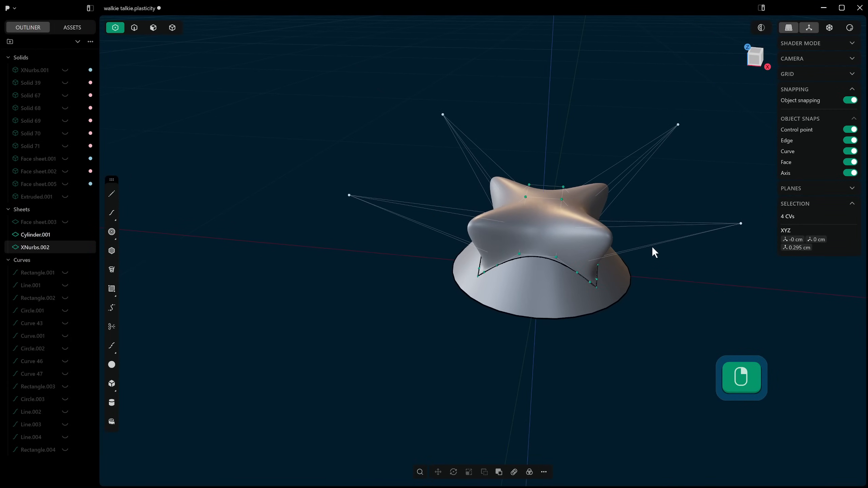
- Move the four slid control points down along Z to flatten the bulging patch
key("g")
left_click_drag(551, 127, 554, 212)
right_click(538, 222)
middle_click_drag(538, 222, 506, 203)
right_click_drag(454, 315, 454, 316)
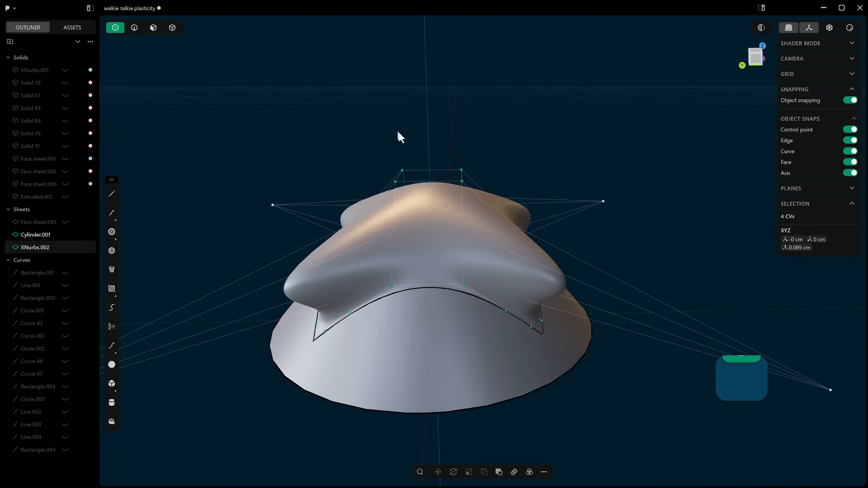
- Try to join the deformed patch with the cone sheet
key("ctrl+z")
key("ctrl+z")
key("4")
left_click(452, 343)
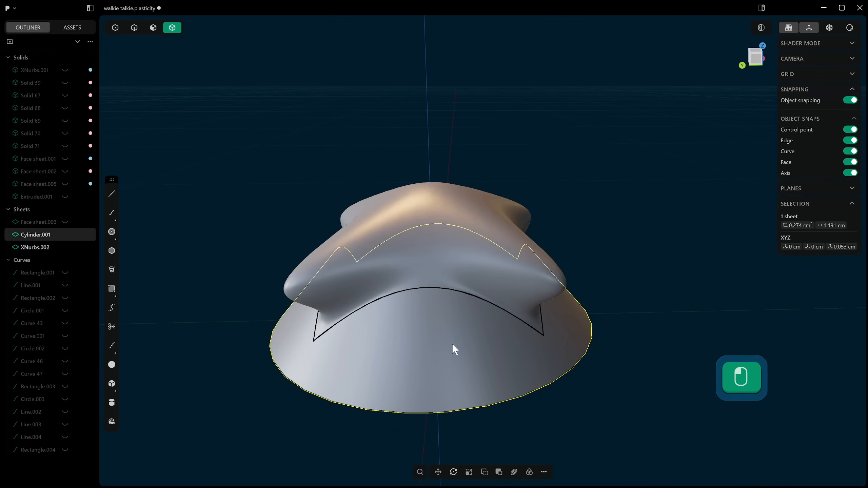
key("ctrl+z")
key("j")
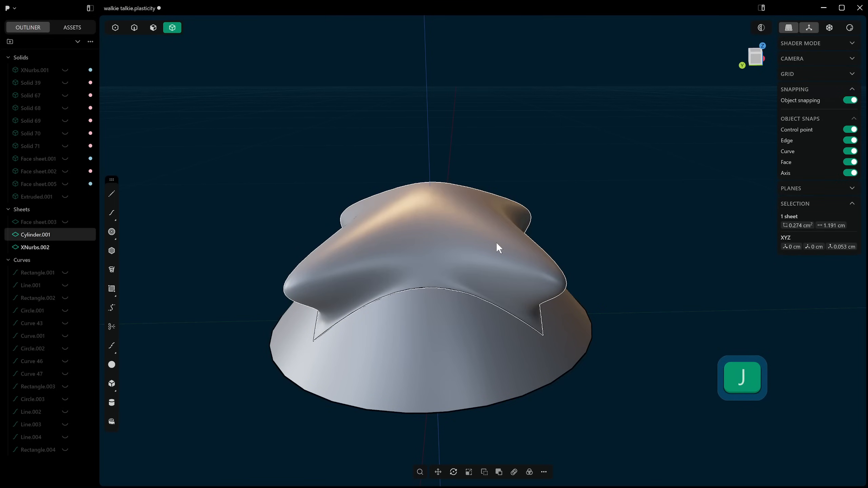
middle_click_drag(503, 256, 606, 229)
- Undo the control point edits to restore the smooth patch, keeping the patch sheet selected
key("ctrl+z")
key("ctrl+z")
key("ctrl+z")
key("ctrl+z")
key("ctrl+z")
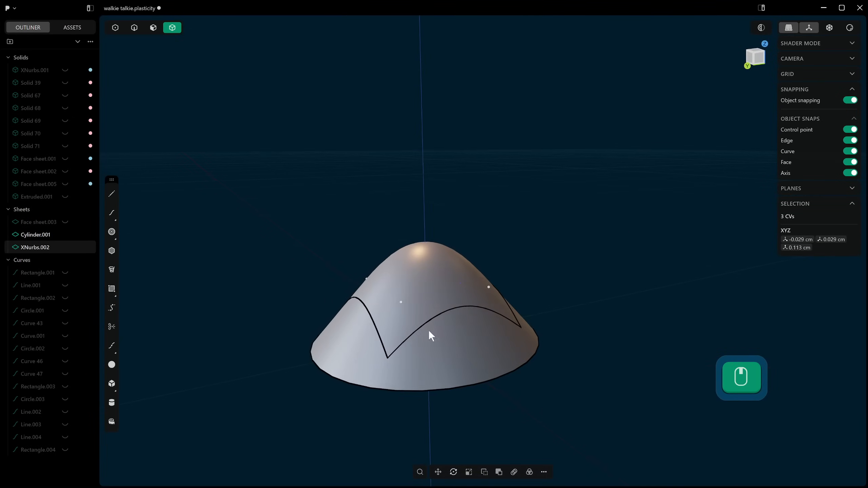
left_click(428, 285)
middle_click_drag(427, 285, 414, 312)
key("ctrl+shift+z")
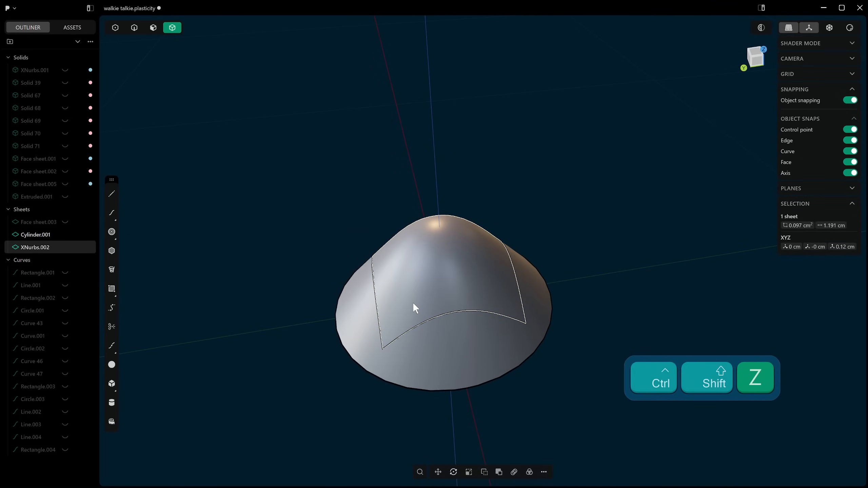
- Display the patch's control points in the top view and select the four inner corner points
key("z")
key("1")
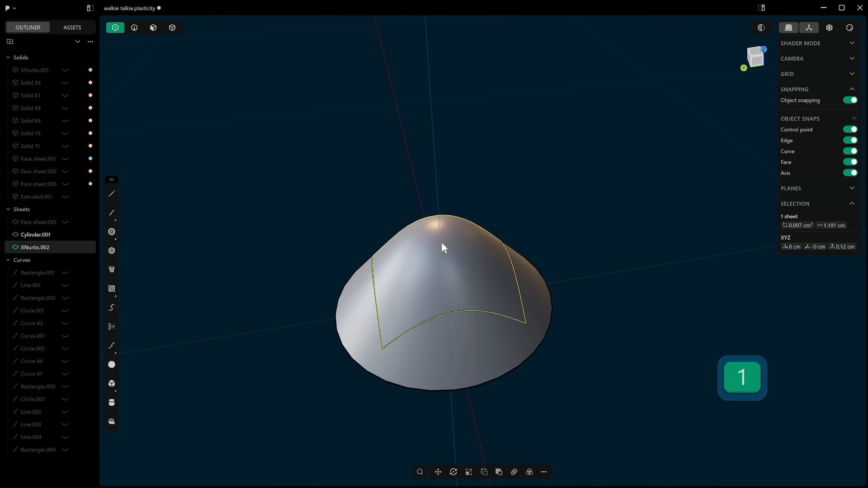
key("z")
middle_click_drag(443, 244, 433, 282)
key("KP_7")
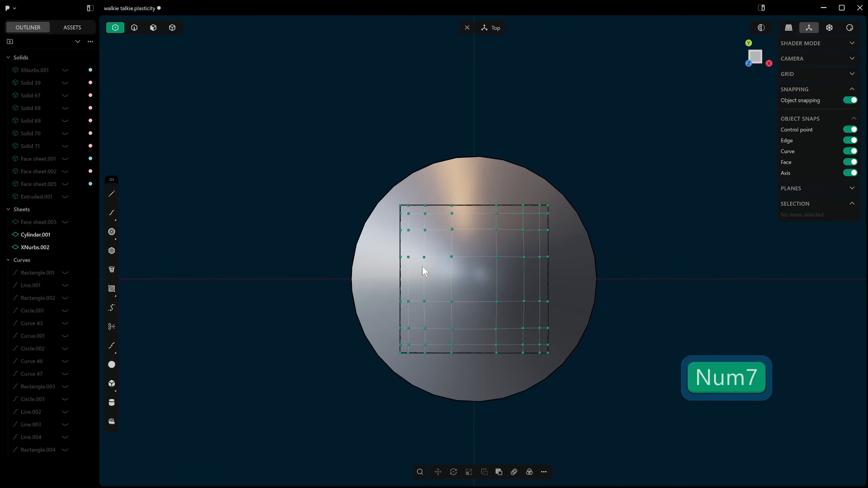
left_click(425, 230, "shift")
left_click(523, 230, "shift")
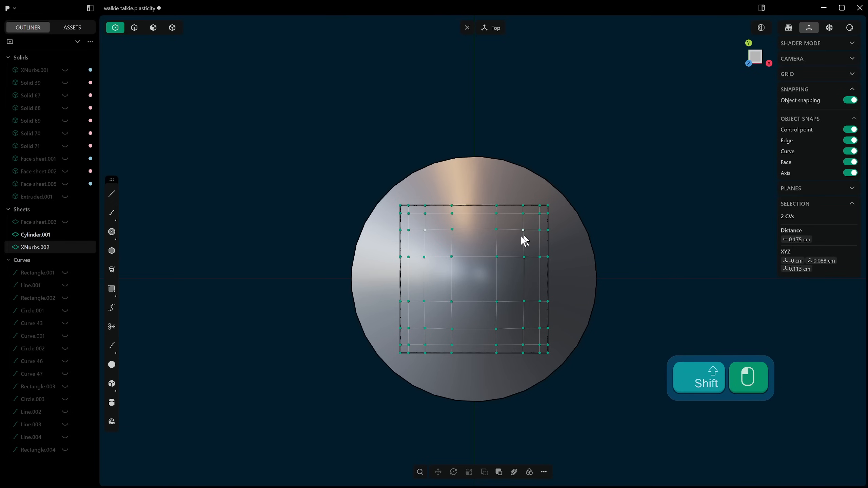
left_click(425, 328, "shift")
left_click(523, 328, "shift")
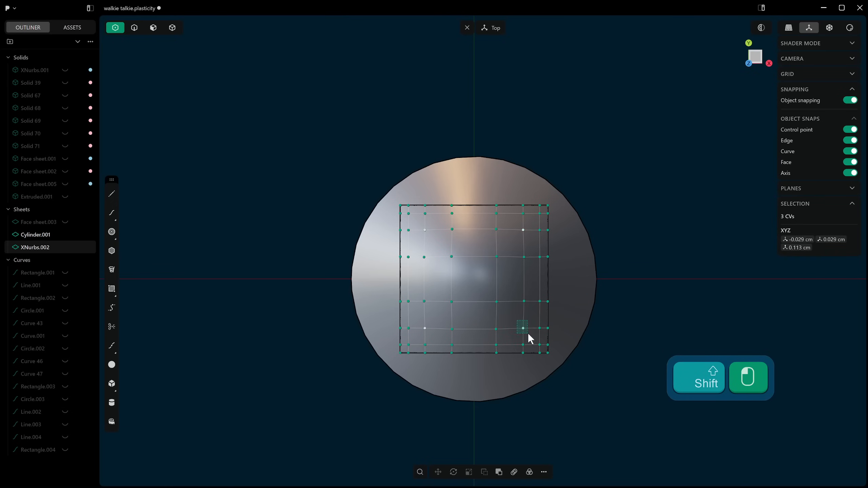
- Slide the four corner control points 0.241 cm outward along the surface normal
middle_click_drag(529, 339, 543, 311)
key("shift+g")
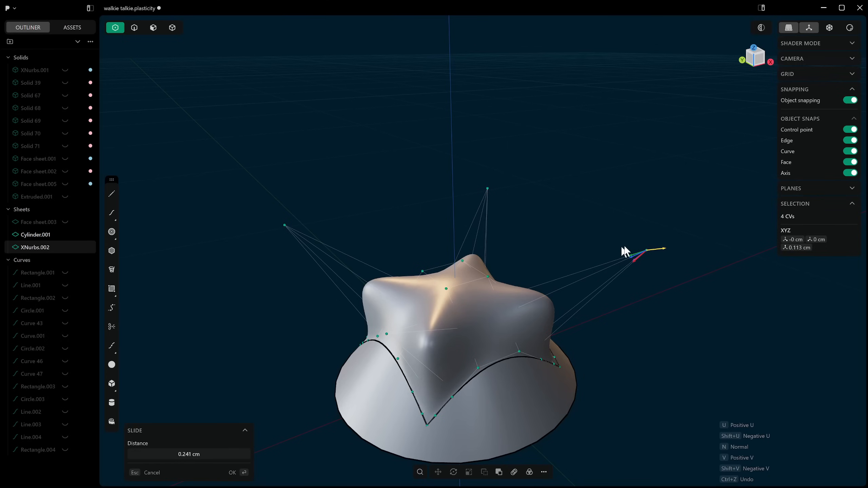
middle_click_drag(564, 247, 526, 257)
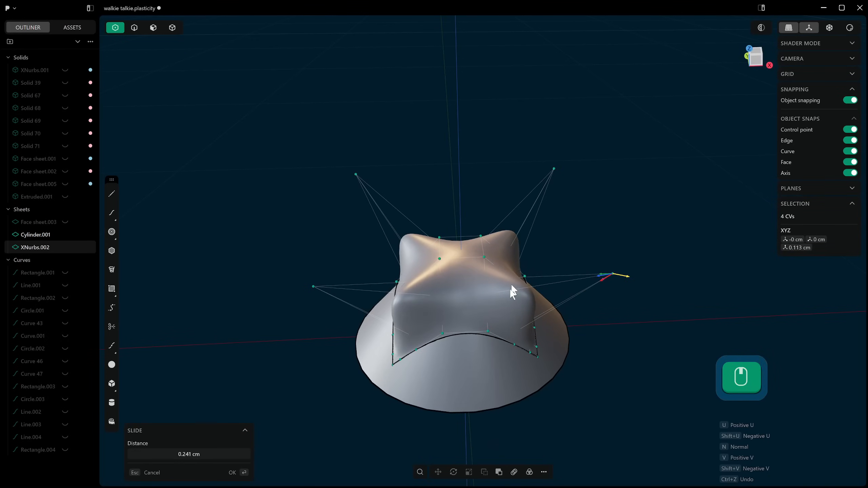
middle_click_drag(565, 302, 547, 272)
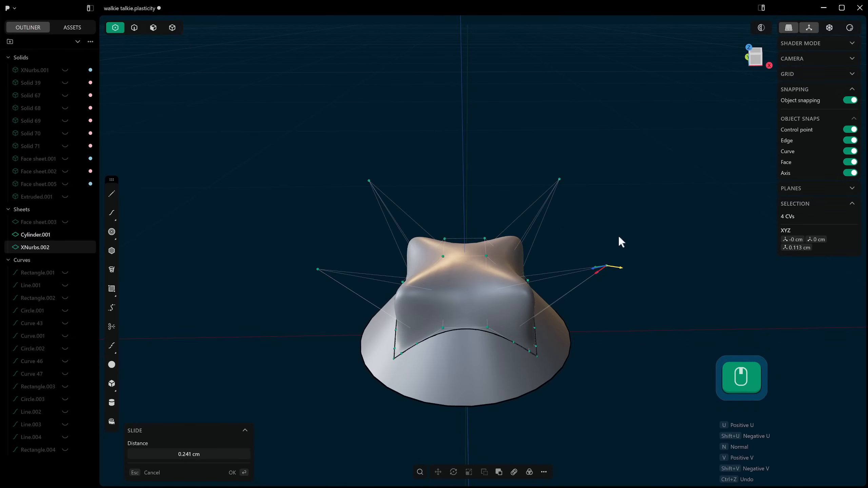
left_click(578, 260)
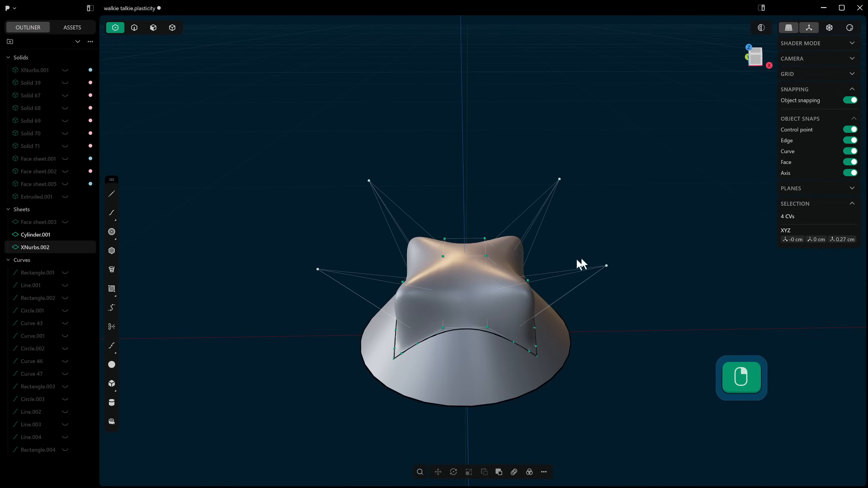
- Move the four control points straight down along Z, hide the control points and inspect the reshaped patch from the side
key("g")
left_click_drag(459, 185, 461, 296)
right_click(480, 268)
key("z")
left_click(560, 222)
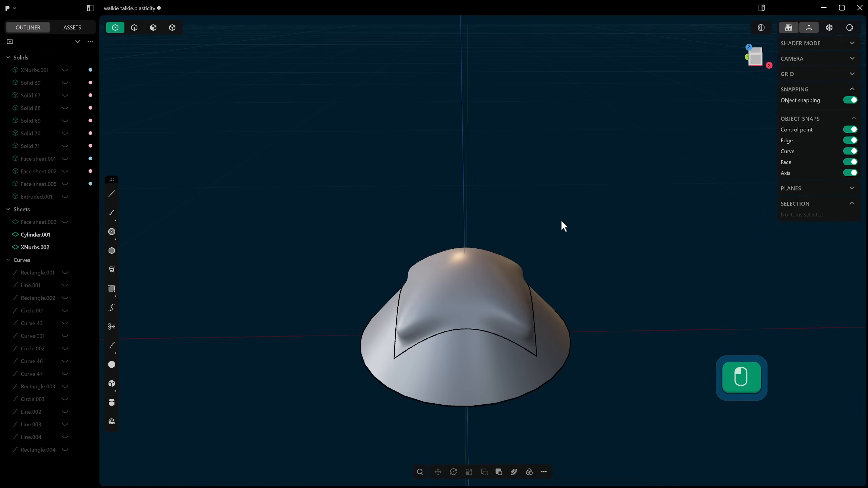
middle_click_drag(560, 224, 554, 257)
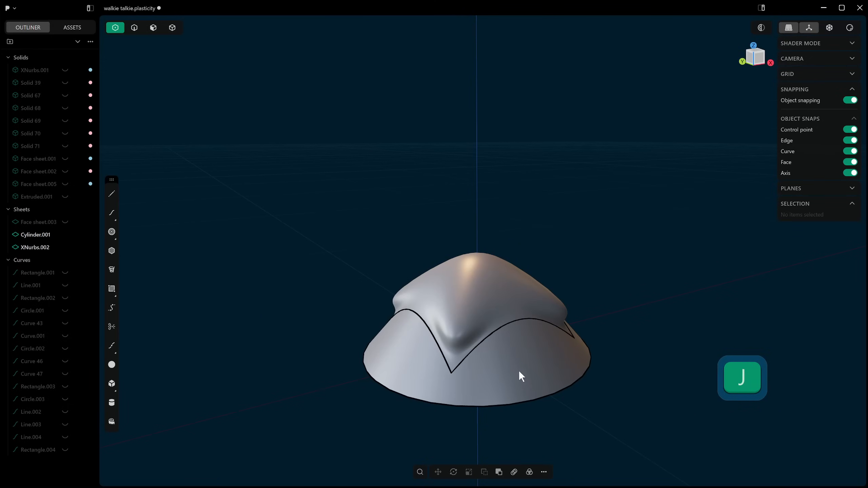
middle_click_drag(523, 345, 548, 302)
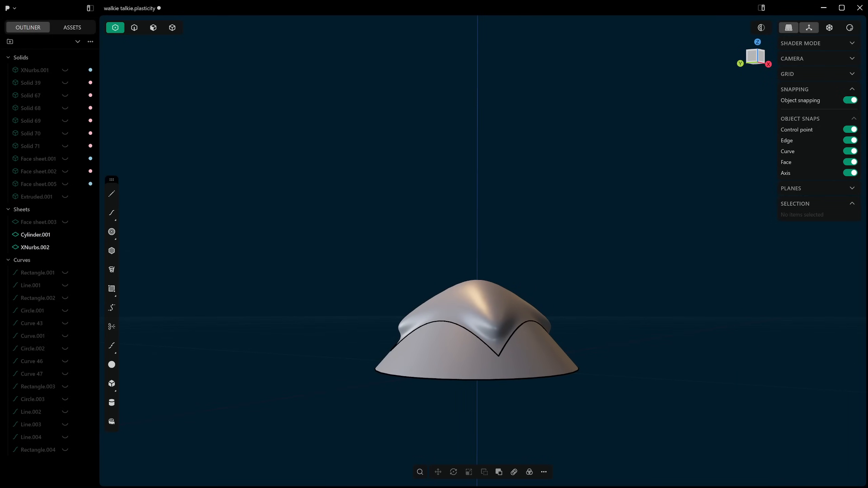
middle_click_drag(503, 340, 495, 327)
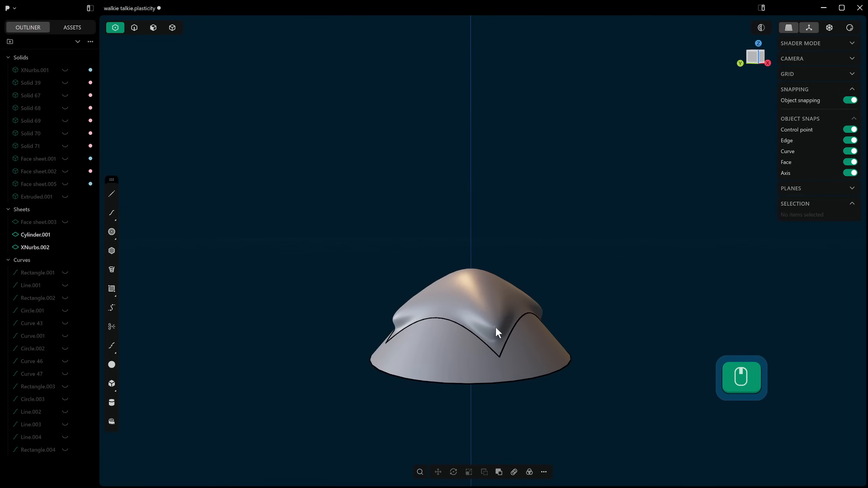